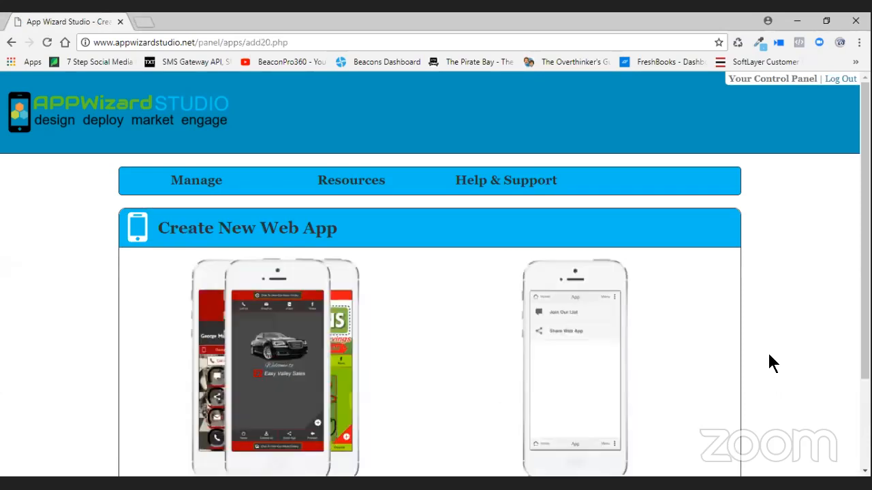
- Choose Create From Template to start a new web app
{"action": "scroll", "coordinate": [572, 368], "scroll_direction": "down", "scroll_amount": 3}
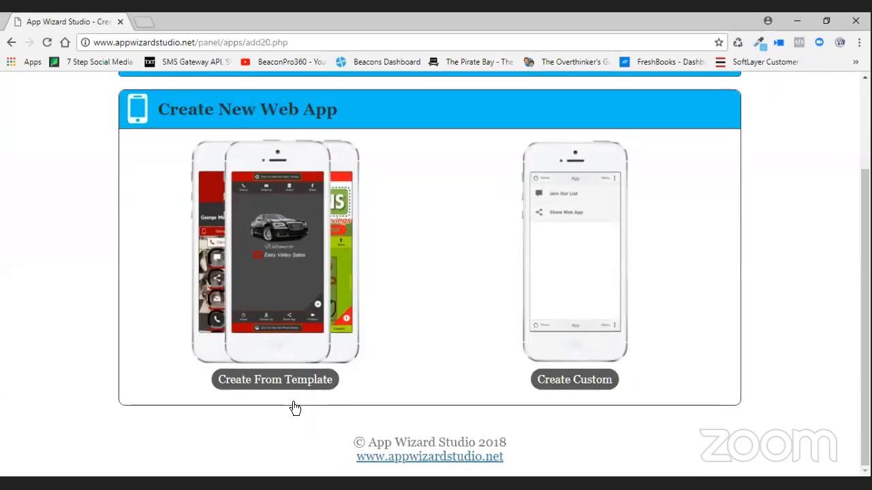
{"action": "left_click", "coordinate": [278, 380]}
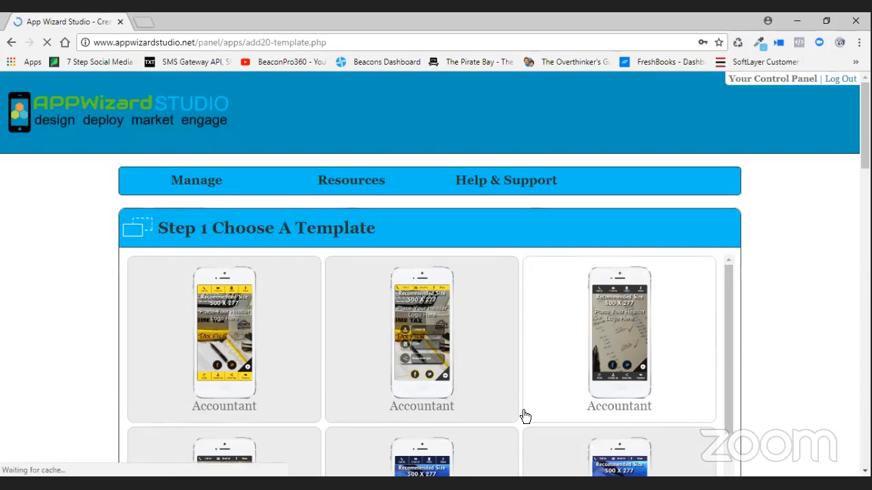
- Pick the white Generic template and go to the Web App Title field in Step 2
{"action": "scroll", "coordinate": [674, 333], "scroll_direction": "down", "scroll_amount": 5}
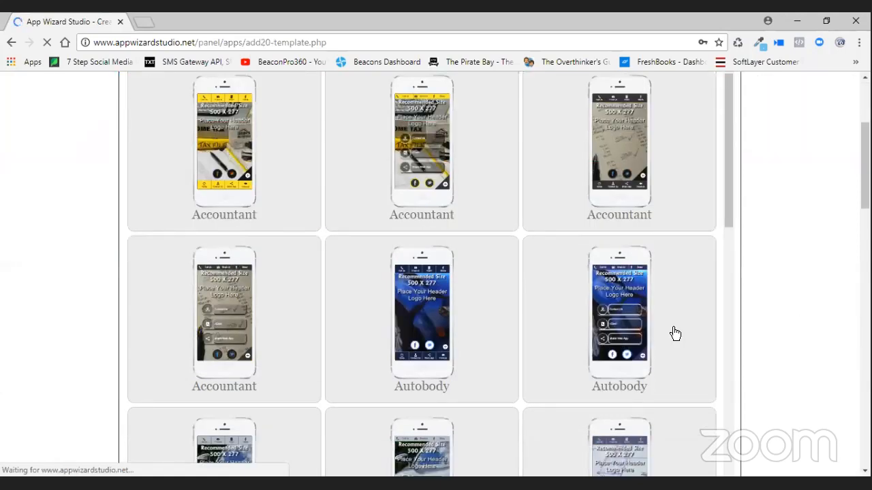
{"action": "scroll", "coordinate": [673, 333], "scroll_direction": "down", "scroll_amount": 6}
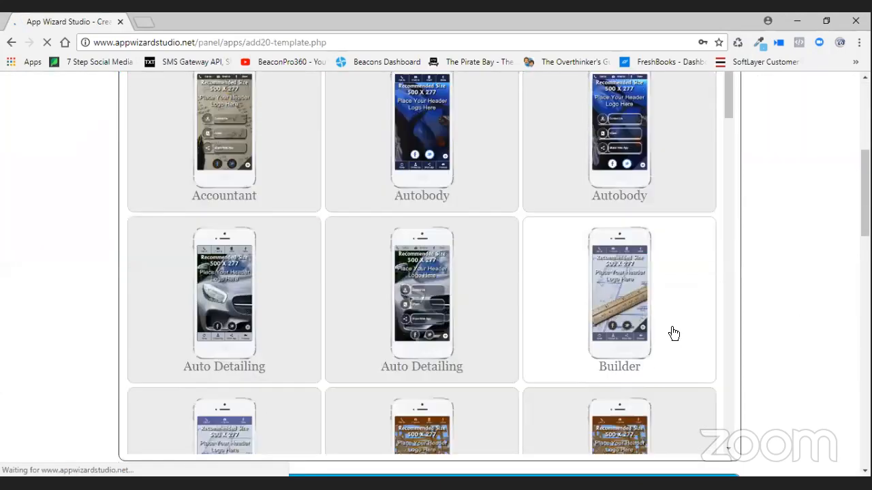
{"action": "scroll", "coordinate": [673, 333], "scroll_direction": "down", "scroll_amount": 6}
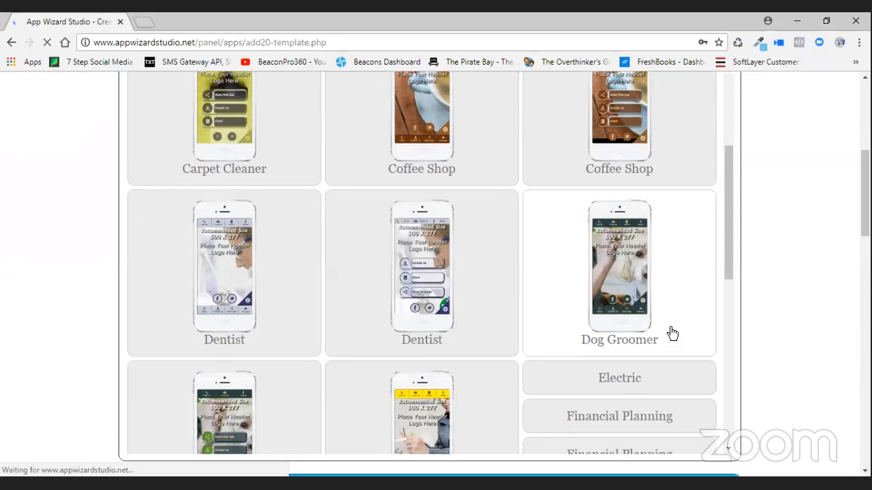
{"action": "scroll", "coordinate": [672, 333], "scroll_direction": "down", "scroll_amount": 2}
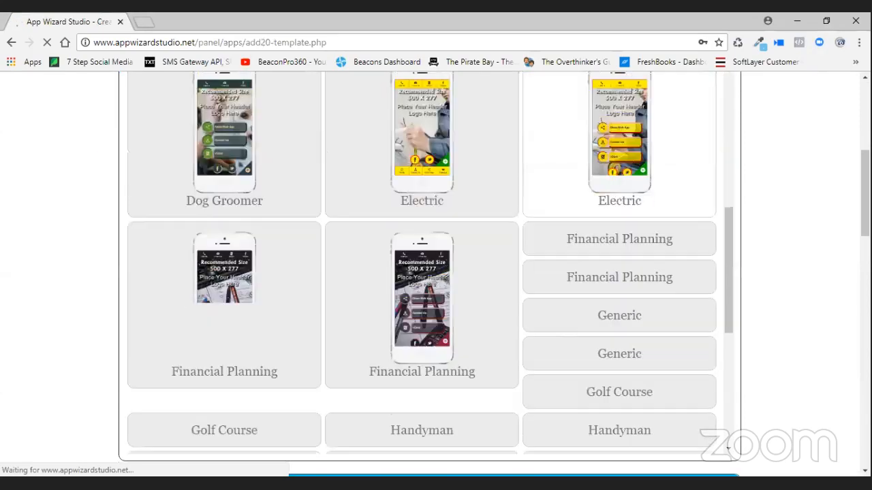
{"action": "scroll", "coordinate": [698, 352], "scroll_direction": "down", "scroll_amount": 2}
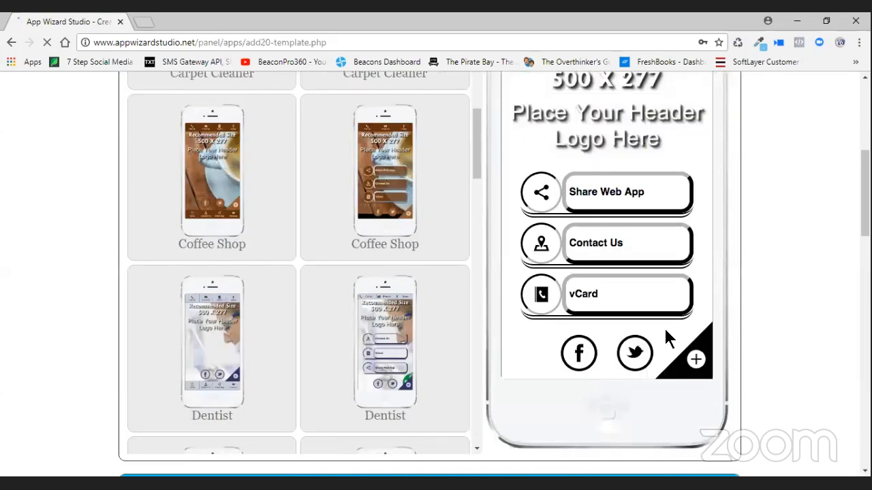
{"action": "scroll", "coordinate": [665, 341], "scroll_direction": "down", "scroll_amount": 3}
{"action": "left_click", "coordinate": [271, 385]}
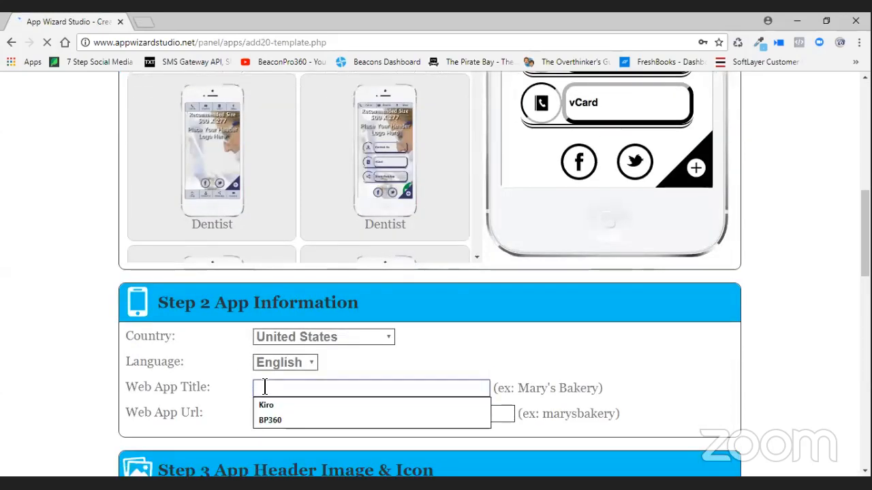
- Title the app 'Training Directory' with web address suffix 'trainingdirectory'
{"action": "type", "text": "Training "}
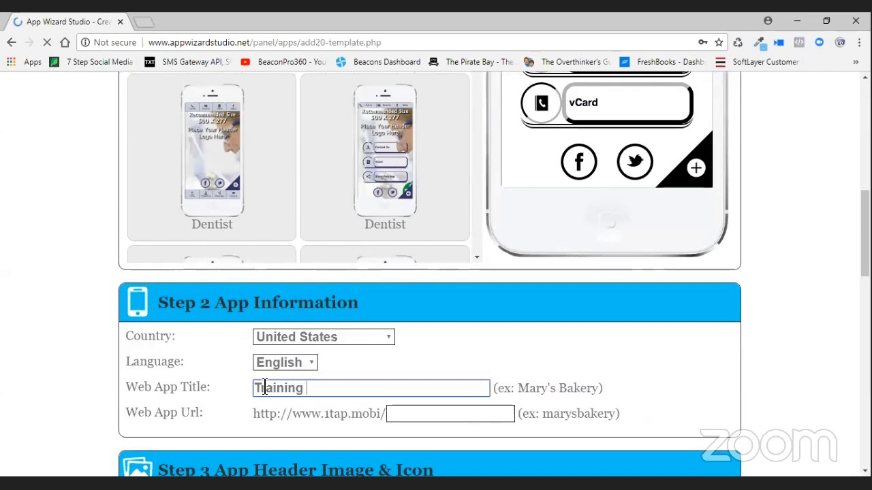
{"action": "type", "text": "Direct"}
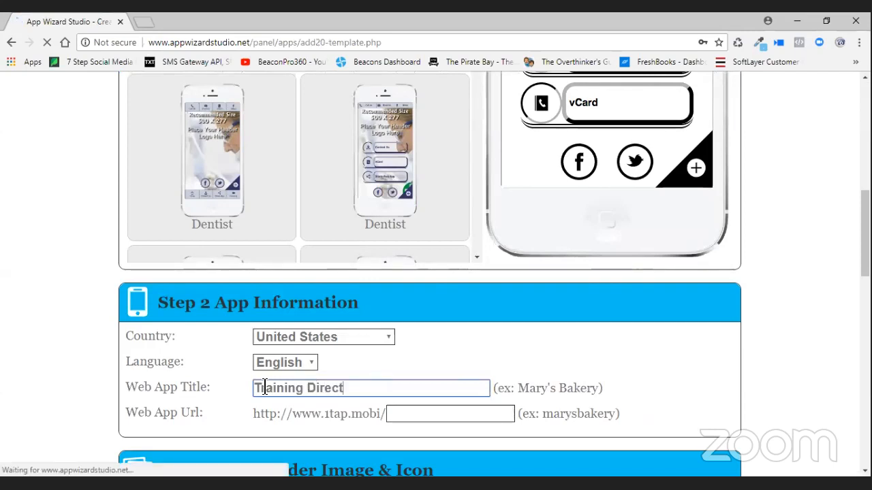
{"action": "type", "text": "ory"}
{"action": "left_click", "coordinate": [398, 411]}
{"action": "type", "text": "trainin"}
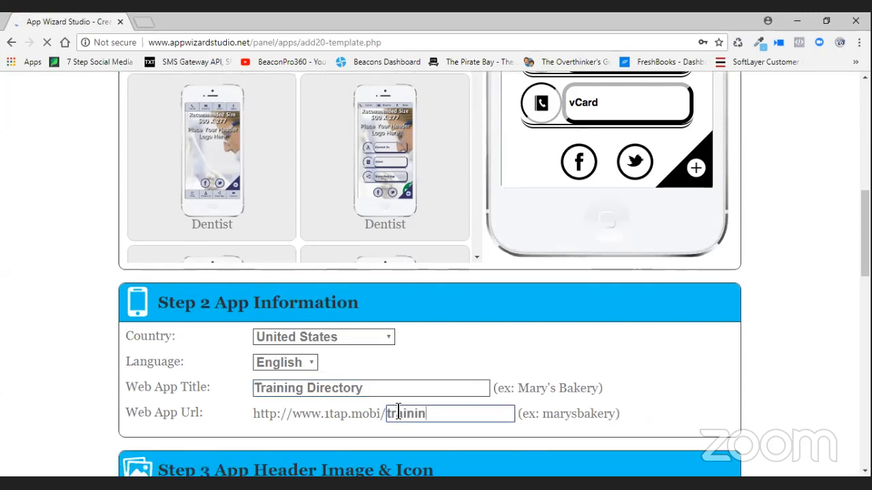
{"action": "type", "text": "gdi"}
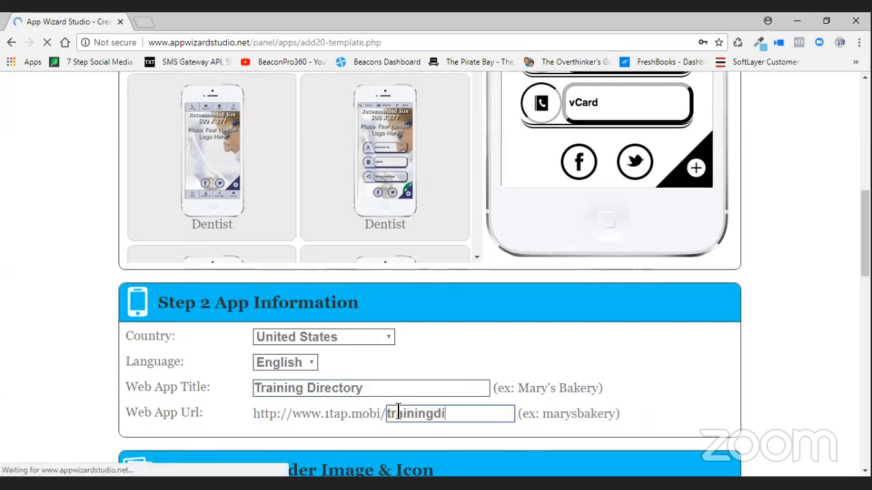
{"action": "type", "text": "rectory"}
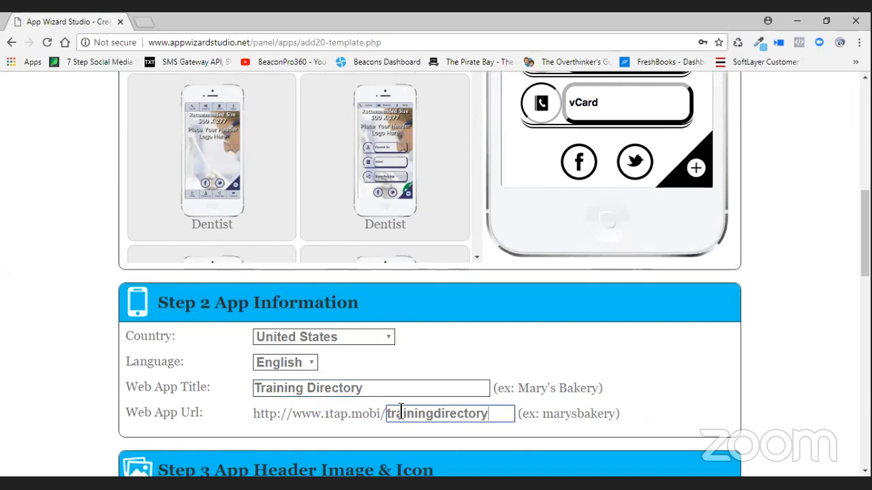
{"action": "scroll", "coordinate": [430, 407], "scroll_direction": "down", "scroll_amount": 1}
{"action": "scroll", "coordinate": [396, 395], "scroll_direction": "down", "scroll_amount": 3}
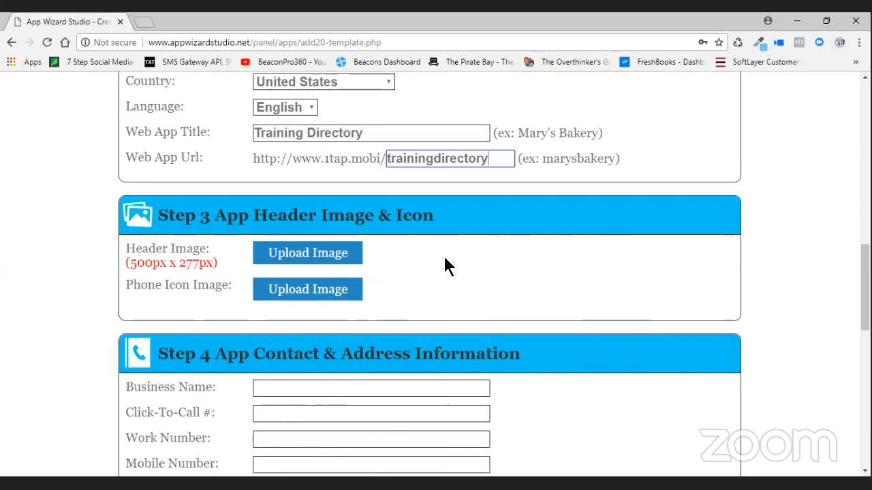
- Enter business name 'Training Directory' and fill the click-to-call number from autofill
{"action": "scroll", "coordinate": [272, 254], "scroll_direction": "down", "scroll_amount": 2}
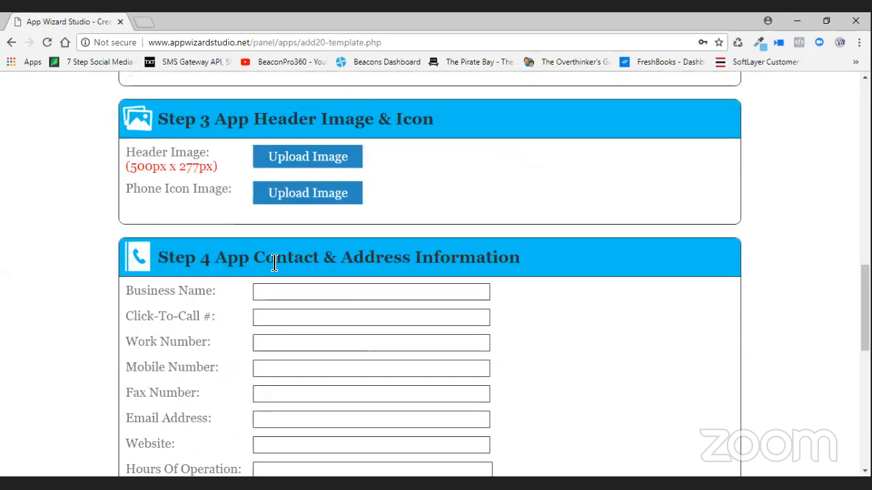
{"action": "left_click", "coordinate": [294, 260]}
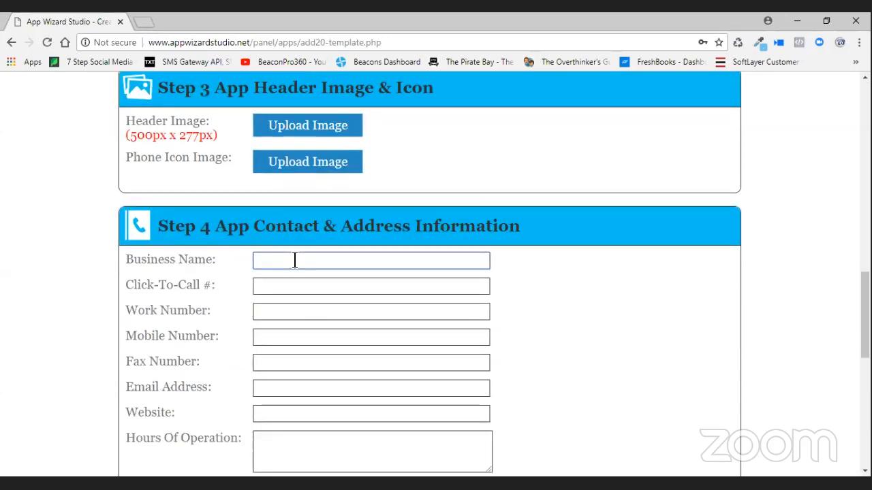
{"action": "type", "text": "Training "}
{"action": "type", "text": "Die"}
{"action": "type", "text": "ectory"}
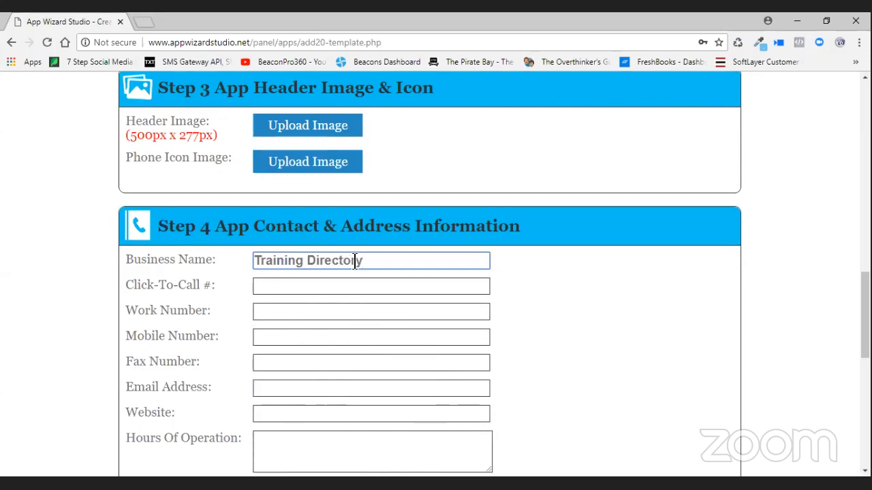
{"action": "left_click", "coordinate": [325, 284]}
{"action": "left_click", "coordinate": [326, 284]}
{"action": "type", "text": "555"}
{"action": "left_click", "coordinate": [314, 303]}
- Copy the click-to-call number into the Work, Mobile and Fax number fields
{"action": "left_click", "coordinate": [308, 305]}
{"action": "type", "text": "55"}
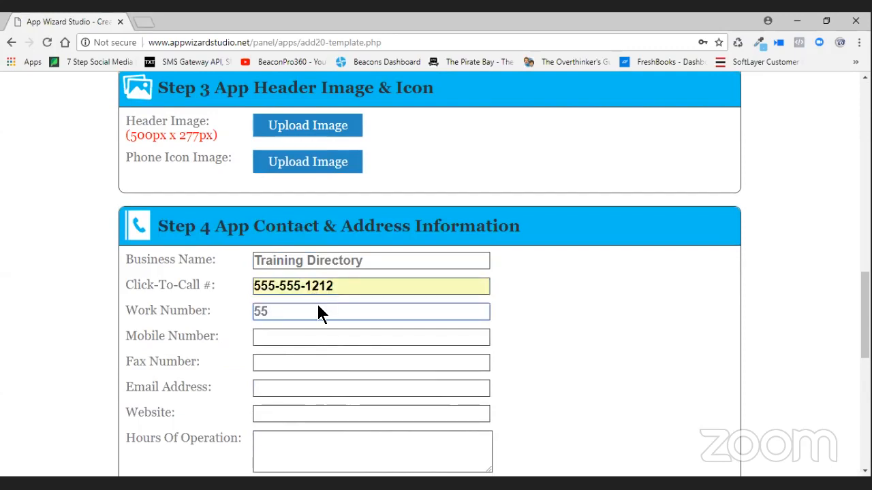
{"action": "triple_click", "coordinate": [269, 289]}
{"action": "right_click", "coordinate": [286, 293]}
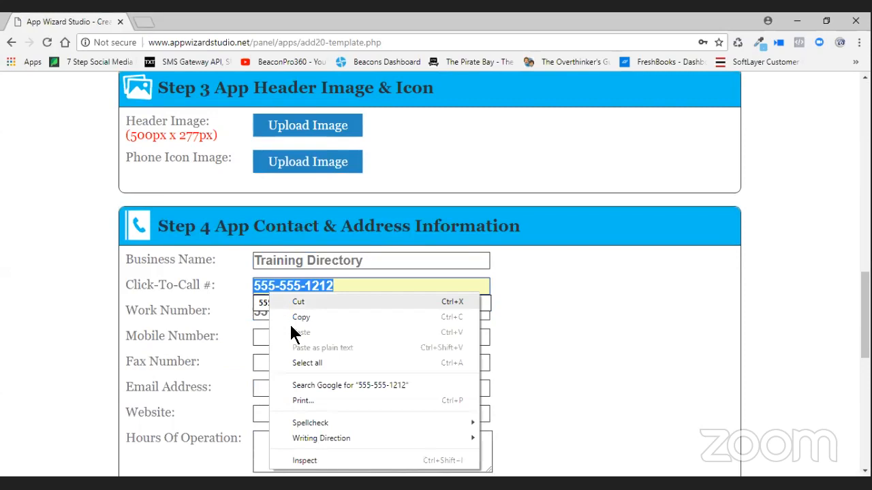
{"action": "left_click", "coordinate": [301, 316]}
{"action": "left_click", "coordinate": [325, 318]}
{"action": "key", "text": "ctrl+a"}
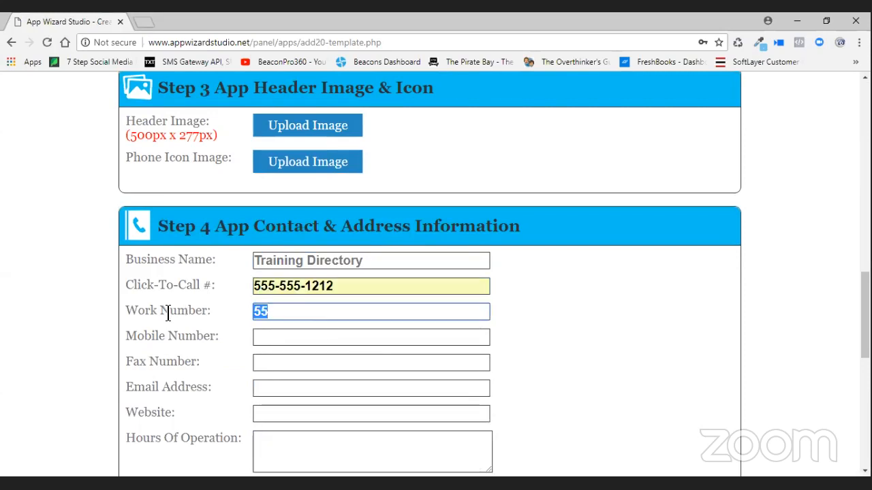
{"action": "key", "text": "ctrl+v"}
{"action": "left_click", "coordinate": [272, 336]}
{"action": "key", "text": "ctrl+v"}
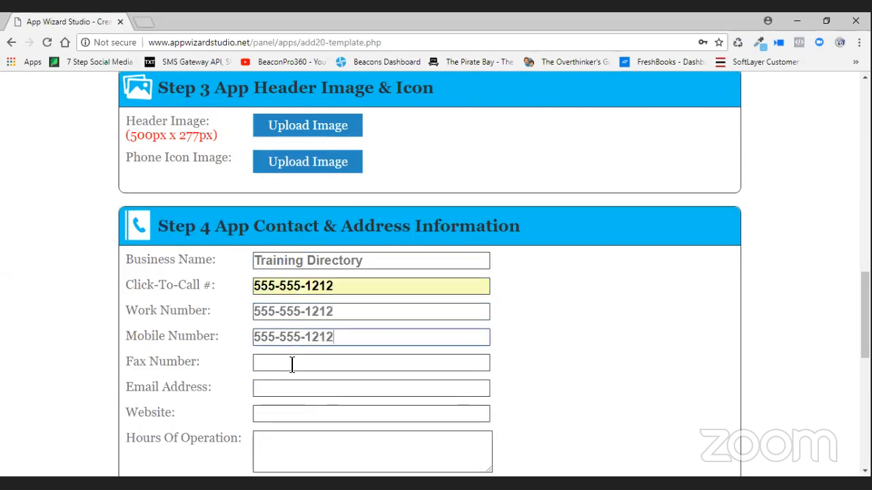
{"action": "left_click", "coordinate": [291, 363]}
{"action": "key", "text": "ctrl+v"}
- Enter the contact e-mail address
{"action": "left_click", "coordinate": [305, 388]}
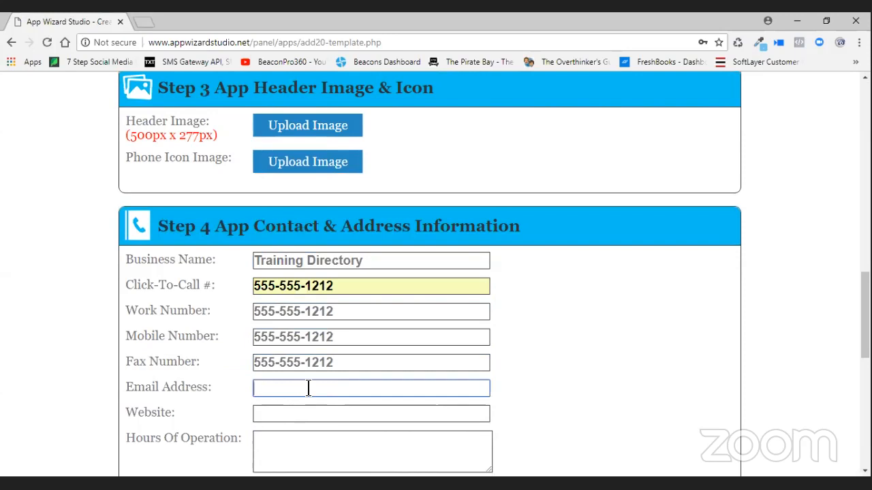
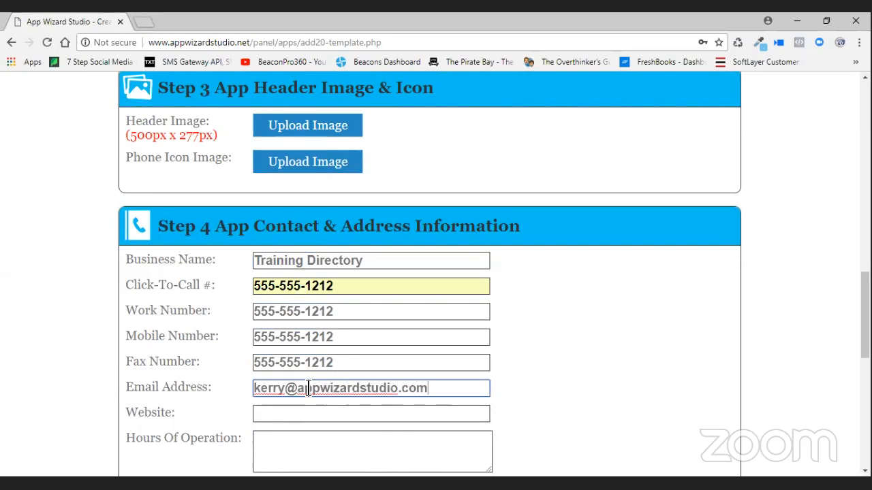
{"action": "scroll", "coordinate": [305, 389], "scroll_direction": "down", "scroll_amount": 1}
{"action": "left_click", "coordinate": [330, 349]}
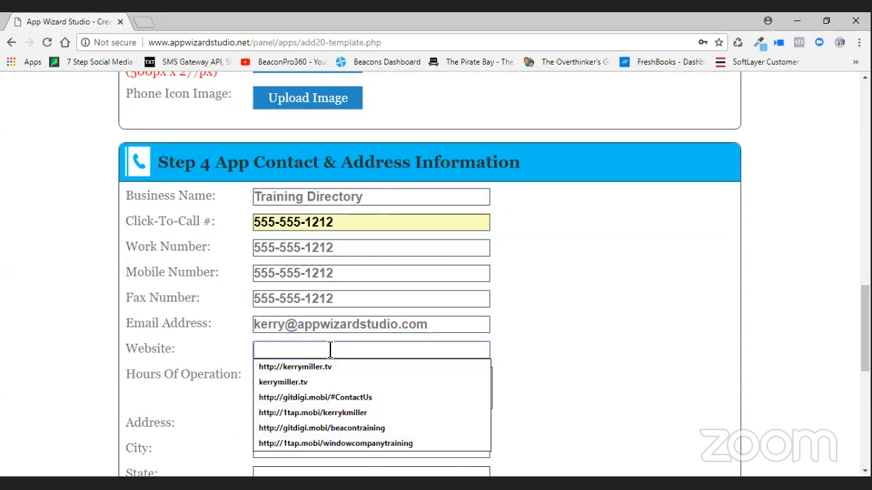
{"action": "type", "text": "http:"}
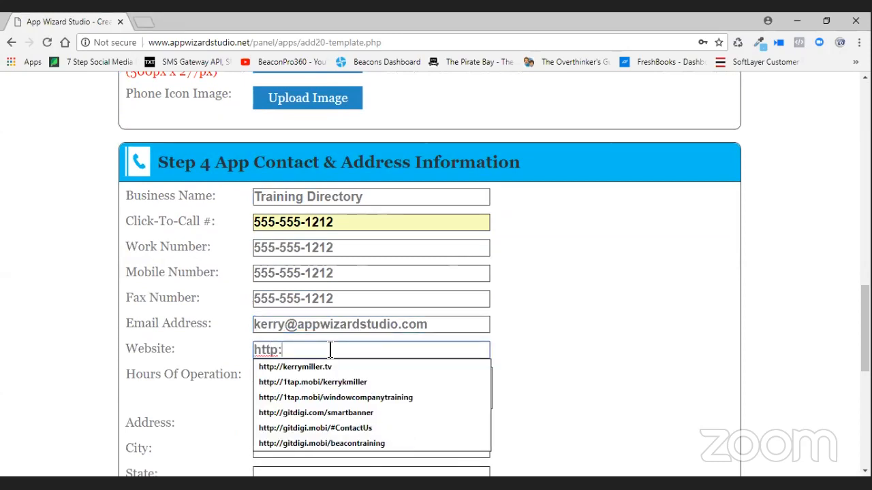
{"action": "type", "text": "//appwizard"}
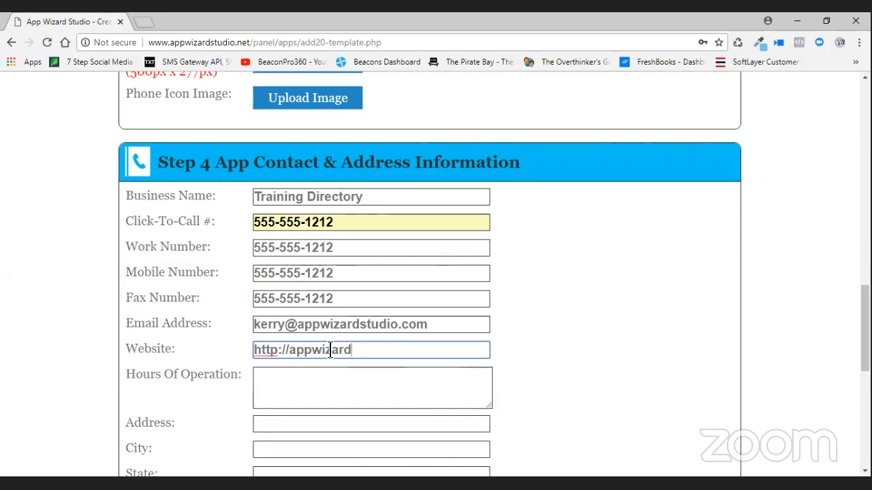
{"action": "type", "text": ".com"}
{"action": "scroll", "coordinate": [304, 387], "scroll_direction": "down", "scroll_amount": 2}
{"action": "left_click", "coordinate": [304, 297]}
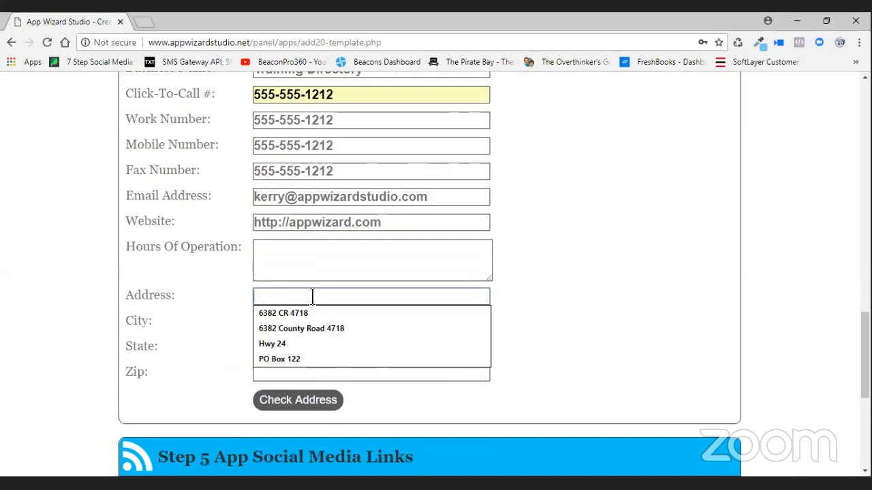
{"action": "type", "text": "555 main Streety"}
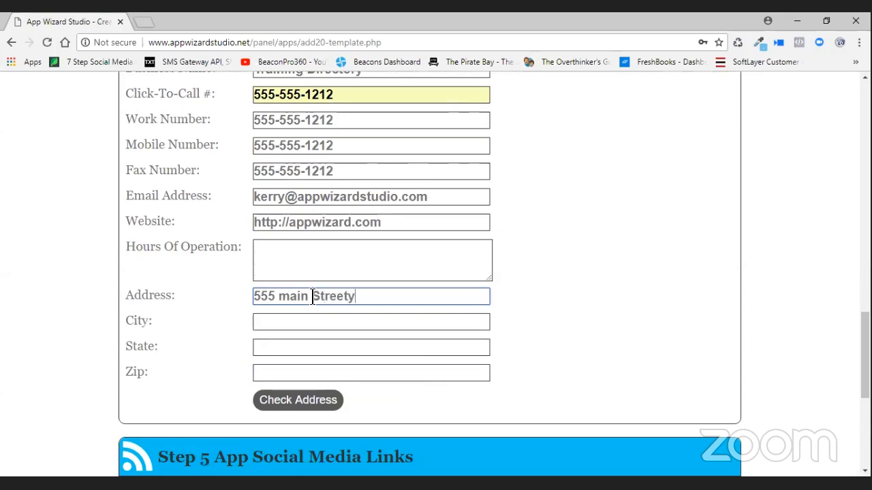
{"action": "key", "text": "BackSpace"}
- Fill the city, state and ZIP code from the autofill suggestions
{"action": "left_click", "coordinate": [353, 323]}
{"action": "type", "text": "Commerce"}
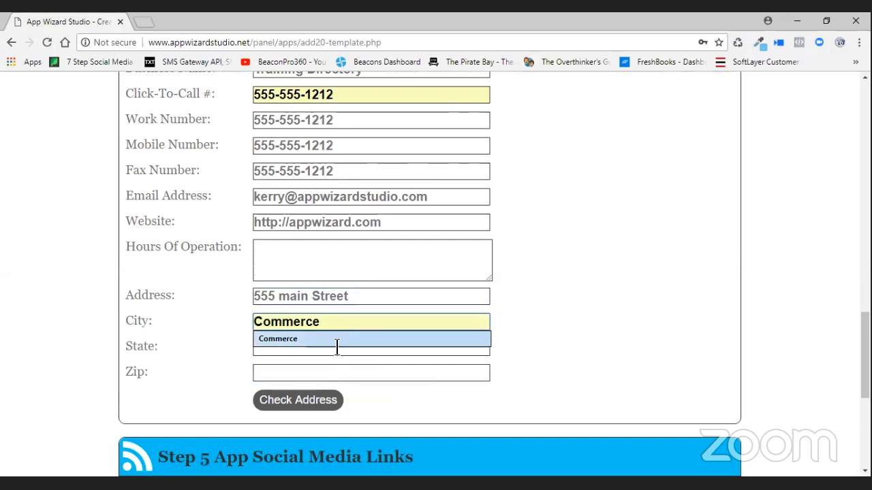
{"action": "left_click", "coordinate": [338, 341]}
{"action": "left_click", "coordinate": [334, 348]}
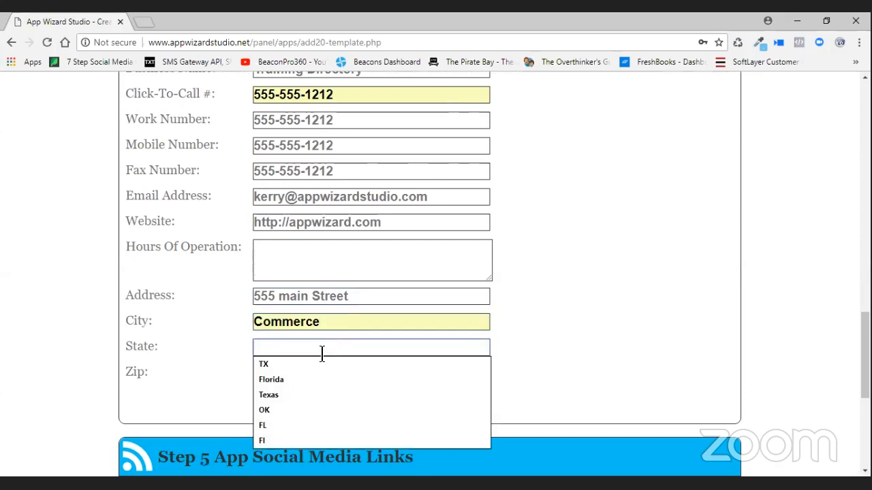
{"action": "left_click", "coordinate": [297, 366]}
{"action": "left_click", "coordinate": [291, 376]}
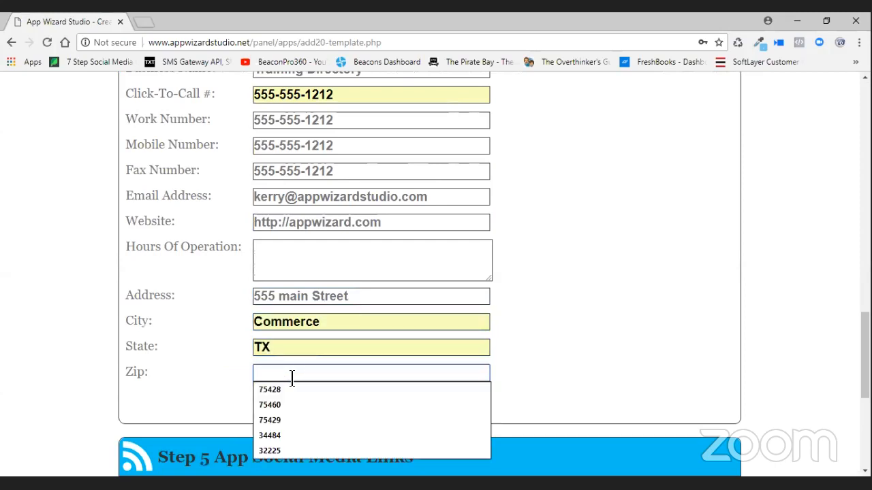
{"action": "left_click", "coordinate": [294, 389]}
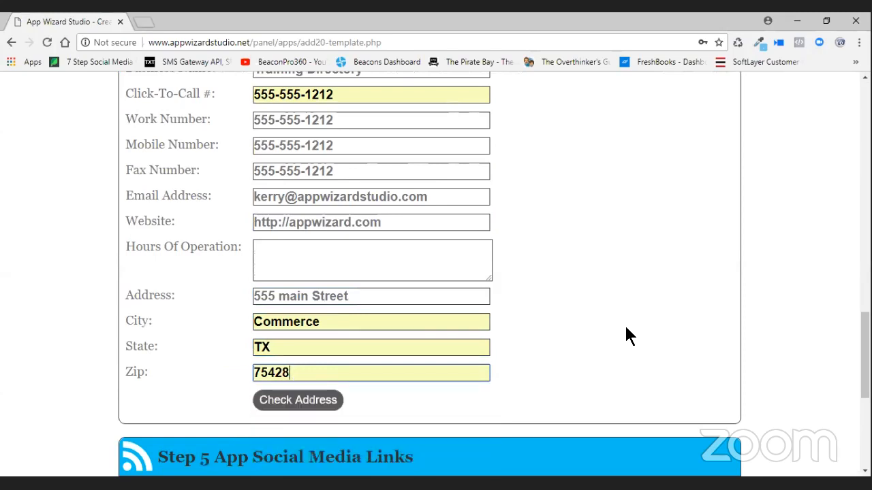
{"action": "scroll", "coordinate": [347, 301], "scroll_direction": "down", "scroll_amount": 3}
{"action": "left_click", "coordinate": [347, 301]}
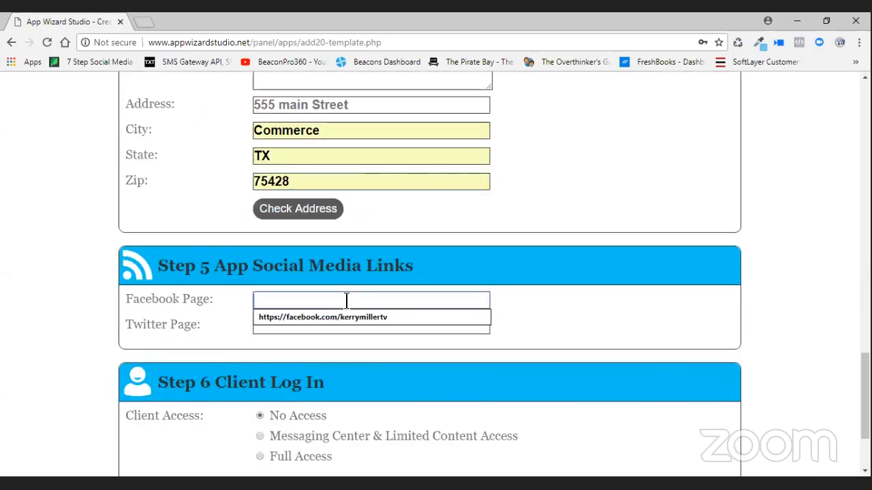
- Fill the Facebook and Twitter page links from autofill and save the app
{"action": "left_click", "coordinate": [345, 315]}
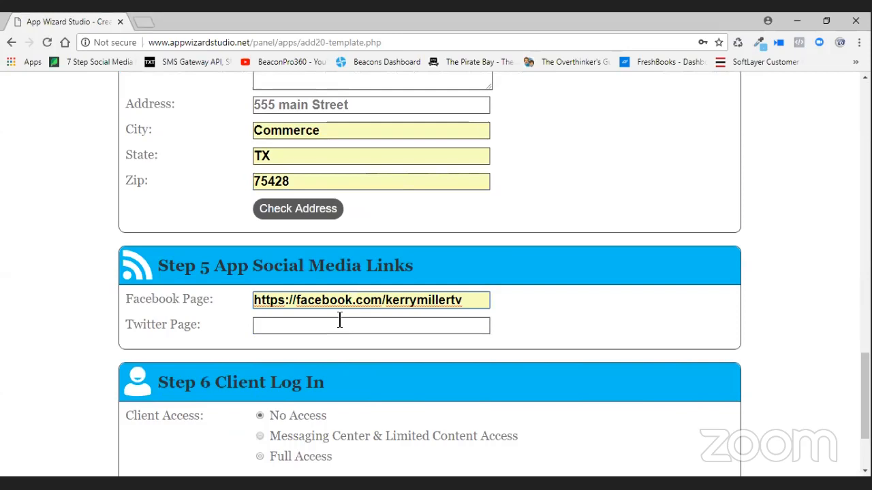
{"action": "left_click", "coordinate": [335, 327]}
{"action": "left_click", "coordinate": [395, 342]}
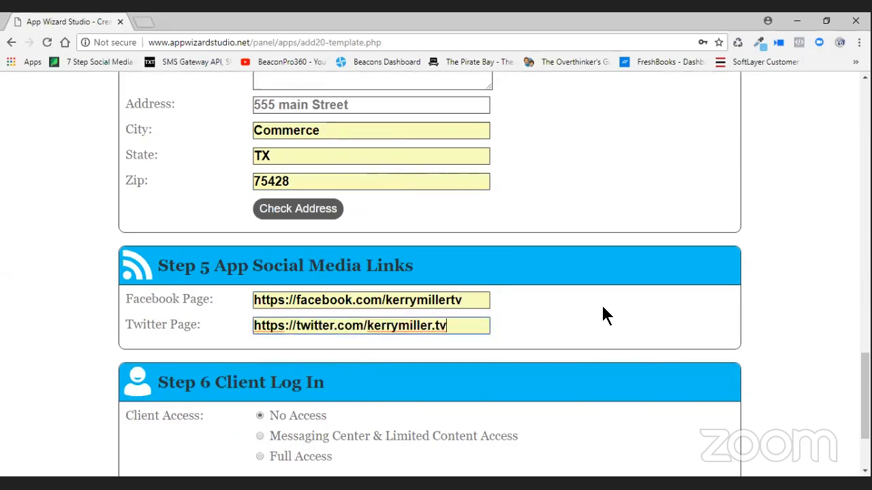
{"action": "scroll", "coordinate": [606, 315], "scroll_direction": "down", "scroll_amount": 2}
{"action": "left_click", "coordinate": [714, 388]}
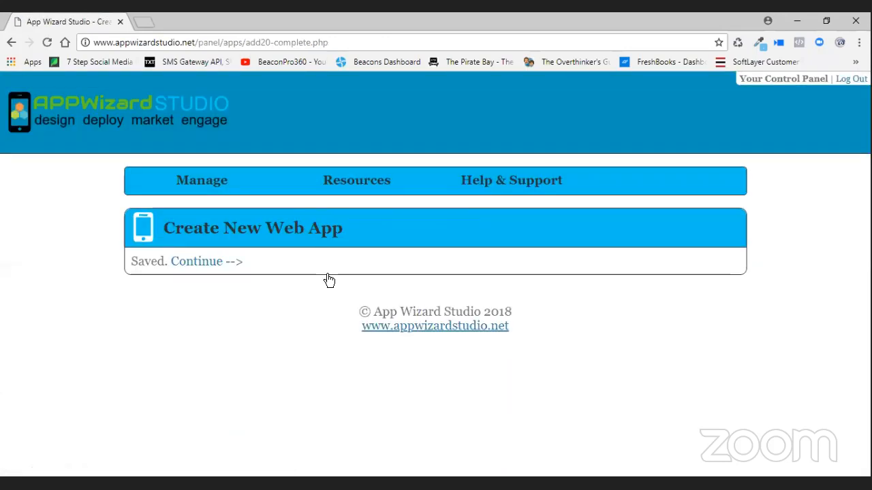
- Continue to the control panel and edit the App Wizard Studio Demos web app
{"action": "left_click", "coordinate": [201, 263]}
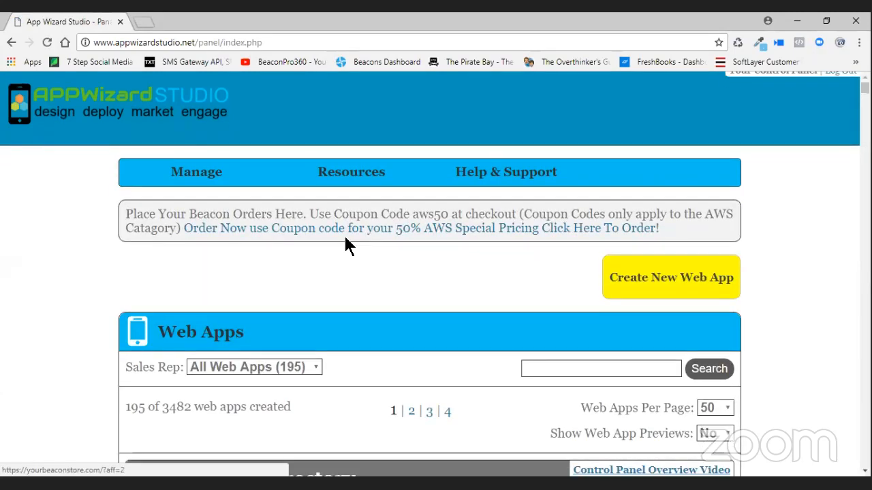
{"action": "scroll", "coordinate": [344, 245], "scroll_direction": "down", "scroll_amount": 3}
{"action": "scroll", "coordinate": [343, 245], "scroll_direction": "down", "scroll_amount": 3}
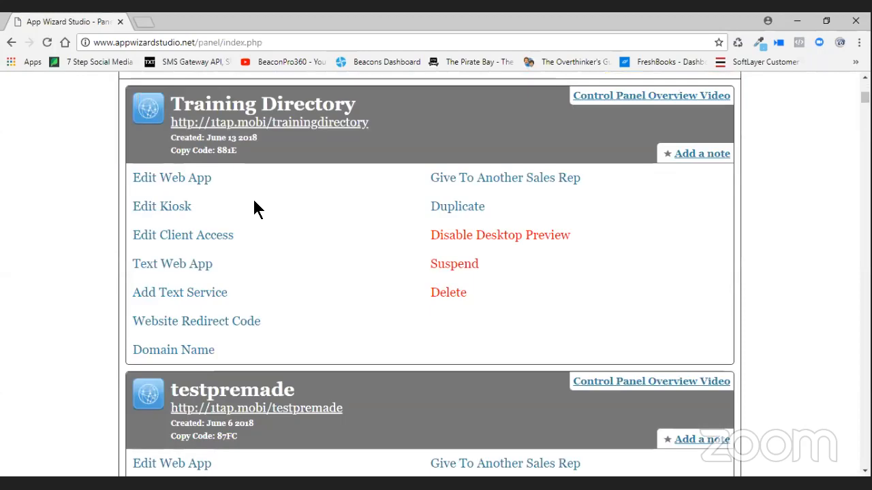
{"action": "scroll", "coordinate": [378, 237], "scroll_direction": "down", "scroll_amount": 1}
{"action": "scroll", "coordinate": [374, 239], "scroll_direction": "down", "scroll_amount": 1}
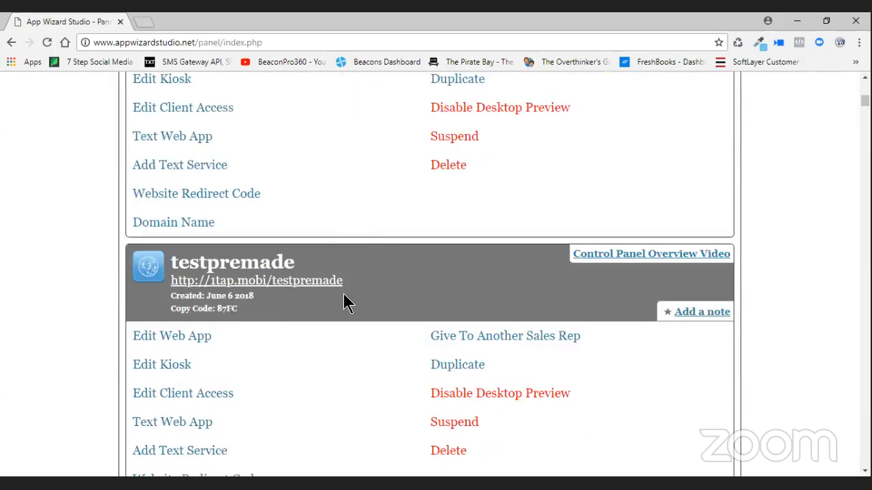
{"action": "scroll", "coordinate": [351, 310], "scroll_direction": "down", "scroll_amount": 6}
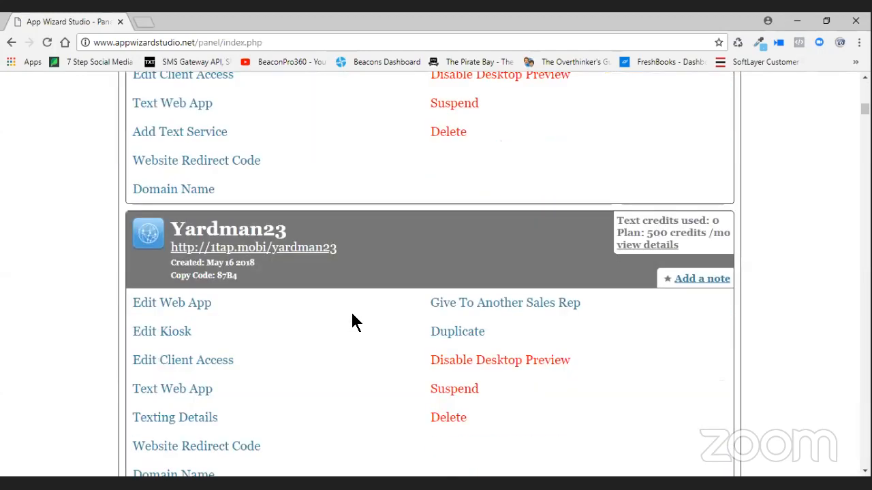
{"action": "scroll", "coordinate": [348, 316], "scroll_direction": "down", "scroll_amount": 5}
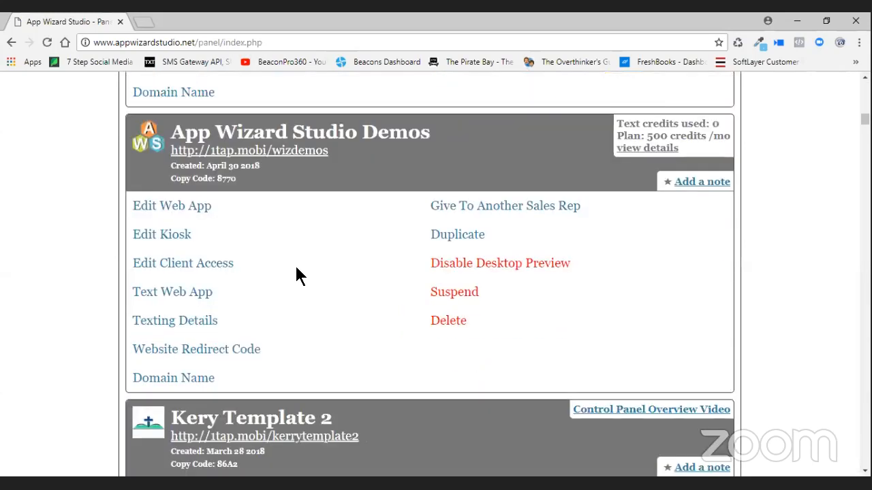
{"action": "left_click", "coordinate": [188, 212]}
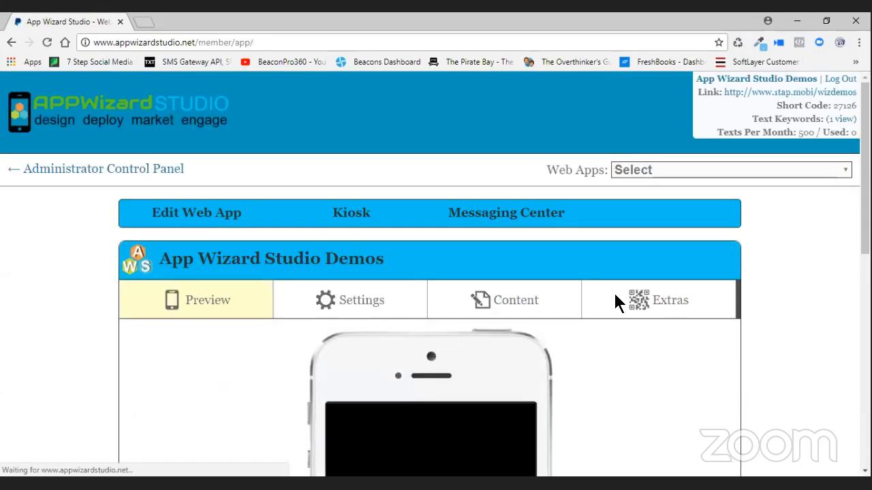
- Save the demo app's preview logo to the Desktop as download.png
{"action": "scroll", "coordinate": [613, 293], "scroll_direction": "down", "scroll_amount": 2}
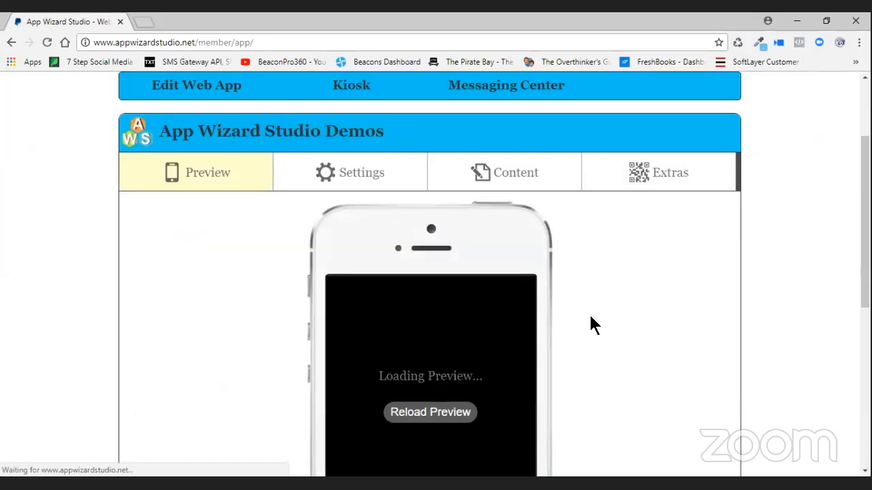
{"action": "scroll", "coordinate": [591, 325], "scroll_direction": "down", "scroll_amount": 1}
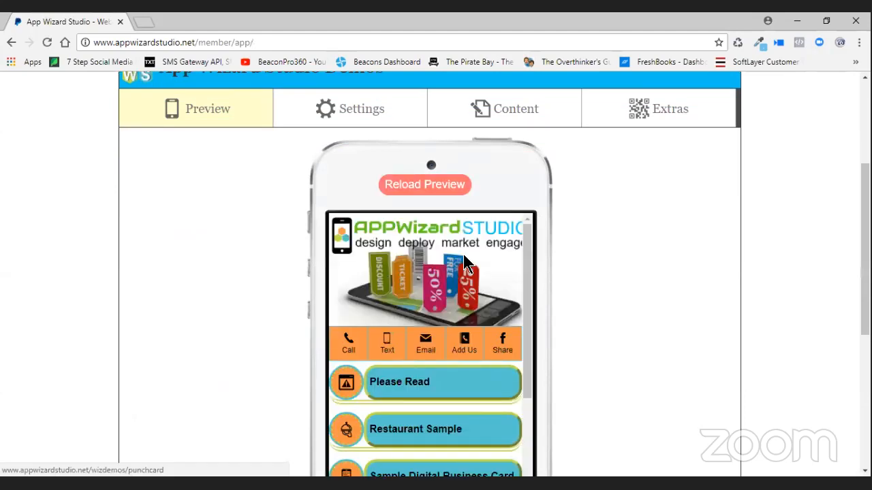
{"action": "right_click", "coordinate": [463, 256]}
{"action": "left_click", "coordinate": [530, 371]}
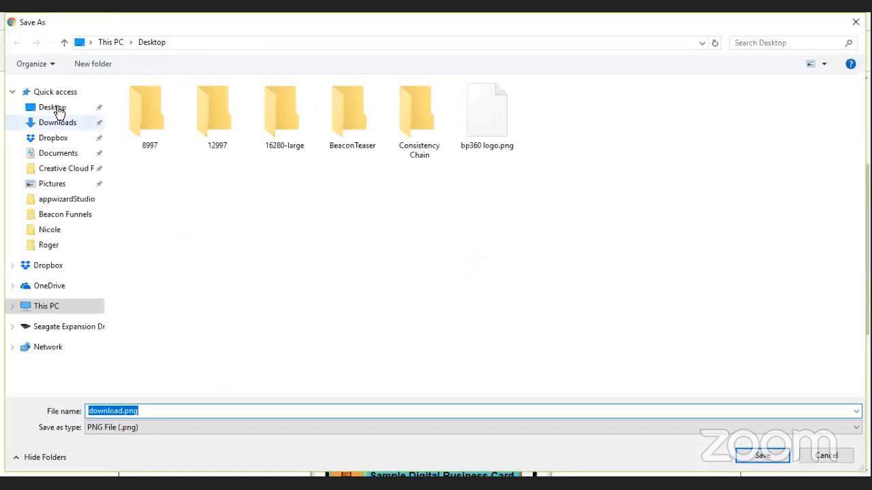
{"action": "left_click", "coordinate": [58, 112]}
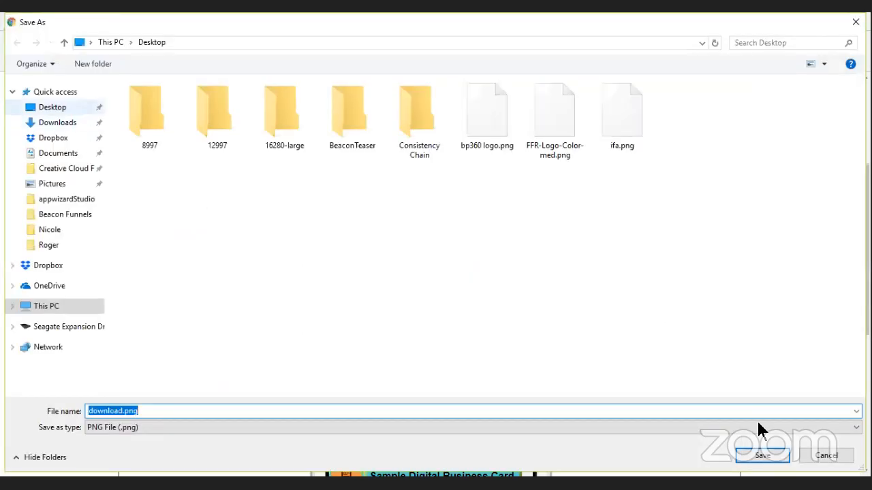
{"action": "left_click", "coordinate": [762, 456]}
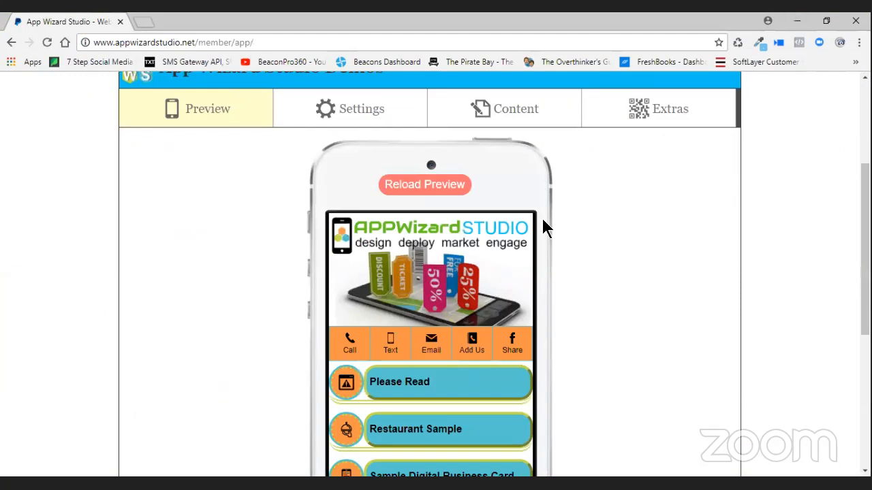
- Go back to the Administrator Control Panel
{"action": "scroll", "coordinate": [75, 136], "scroll_direction": "up", "scroll_amount": 1}
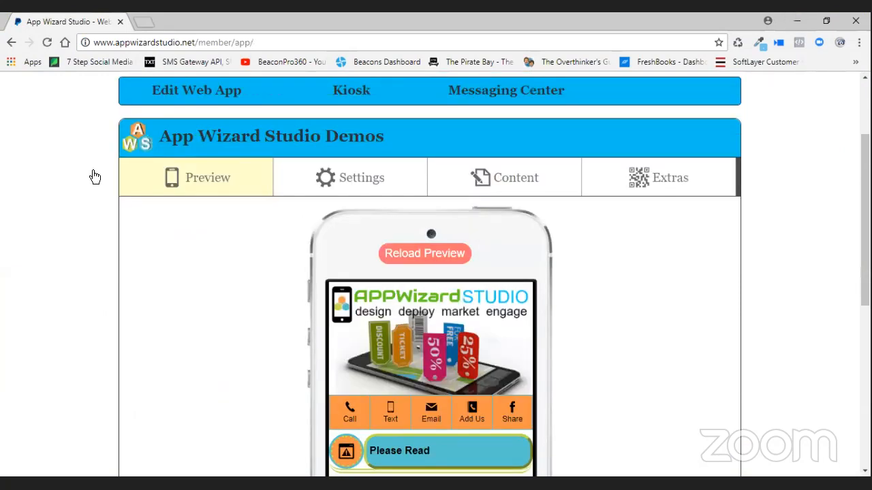
{"action": "scroll", "coordinate": [91, 175], "scroll_direction": "up", "scroll_amount": 2}
{"action": "left_click", "coordinate": [405, 220]}
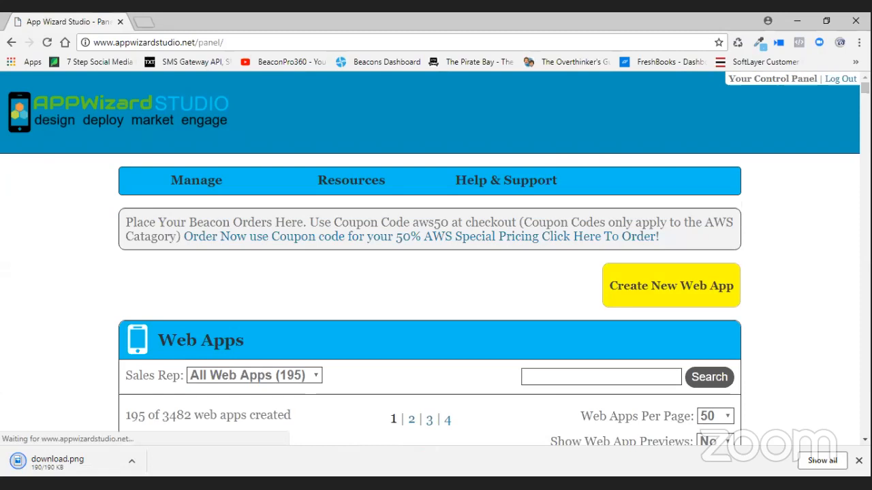
- Dismiss the download bar, edit the Training Directory app and review its phone preview
{"action": "left_click", "coordinate": [858, 460]}
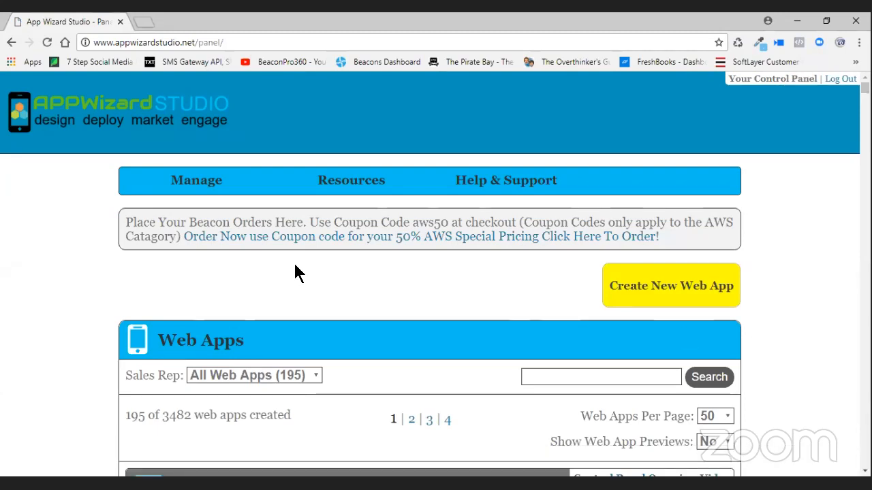
{"action": "scroll", "coordinate": [295, 266], "scroll_direction": "down", "scroll_amount": 4}
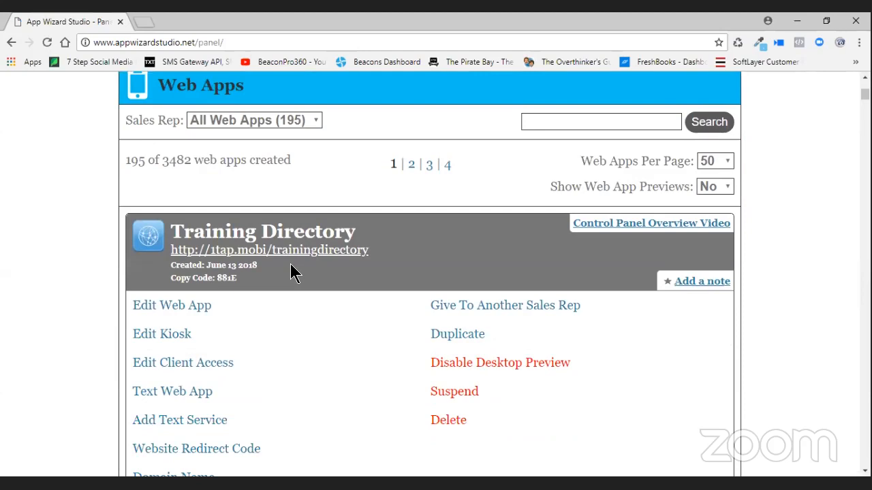
{"action": "scroll", "coordinate": [286, 271], "scroll_direction": "down", "scroll_amount": 1}
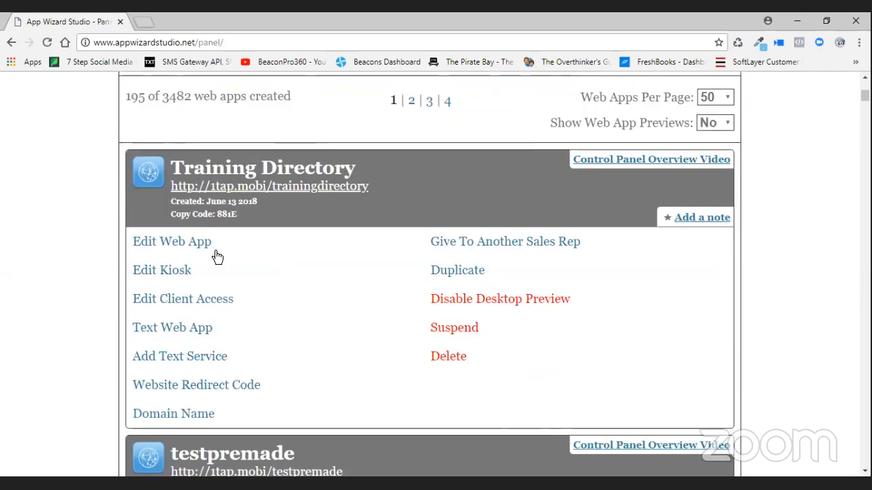
{"action": "left_click", "coordinate": [168, 246]}
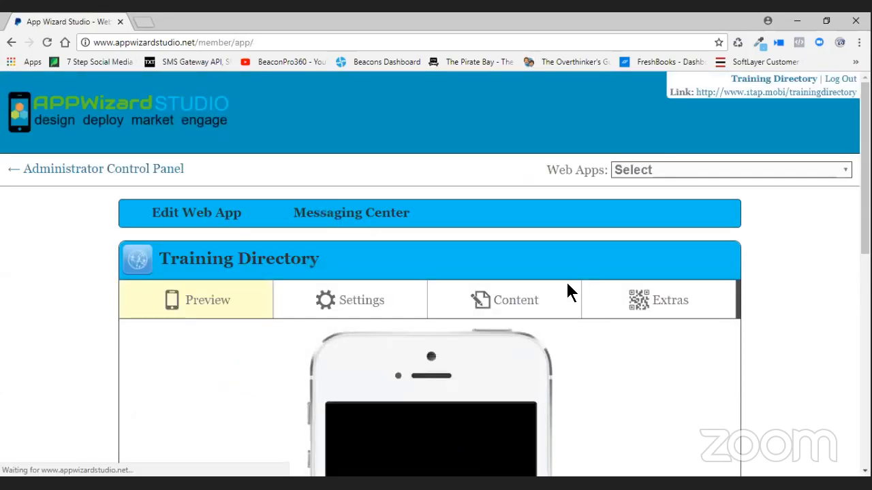
{"action": "scroll", "coordinate": [563, 290], "scroll_direction": "down", "scroll_amount": 2}
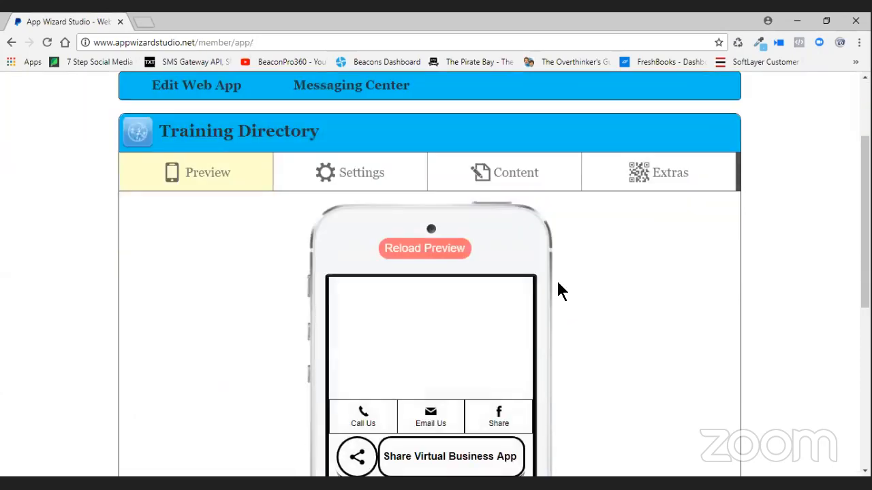
{"action": "scroll", "coordinate": [549, 302], "scroll_direction": "down", "scroll_amount": 2}
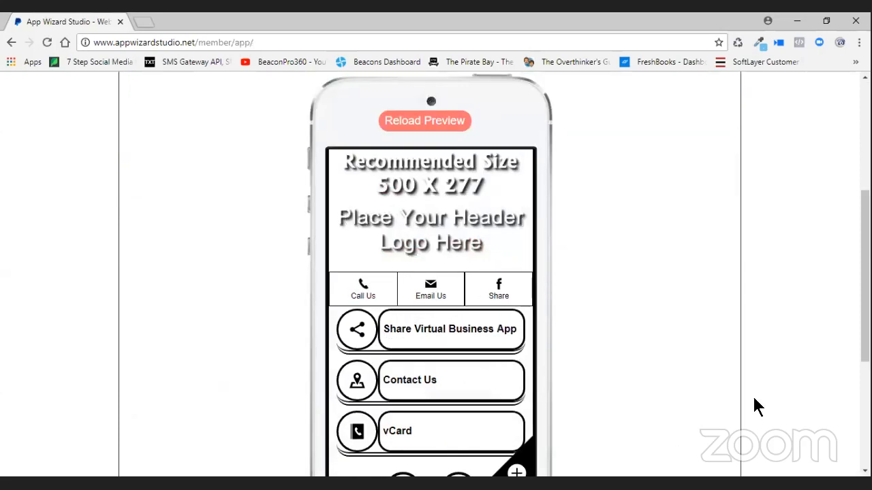
{"action": "scroll", "coordinate": [753, 407], "scroll_direction": "down", "scroll_amount": 1}
{"action": "scroll", "coordinate": [737, 269], "scroll_direction": "up", "scroll_amount": 3}
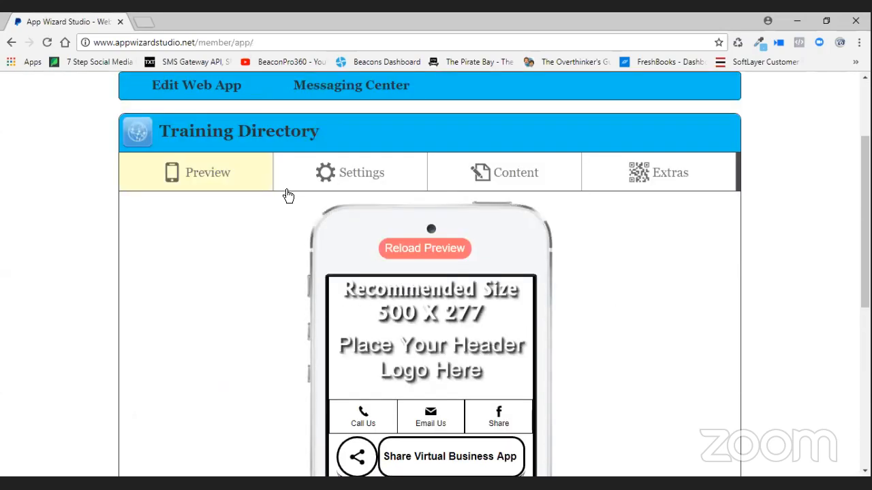
- Remove the current header image and open the file picker to upload a new one
{"action": "left_click", "coordinate": [412, 185]}
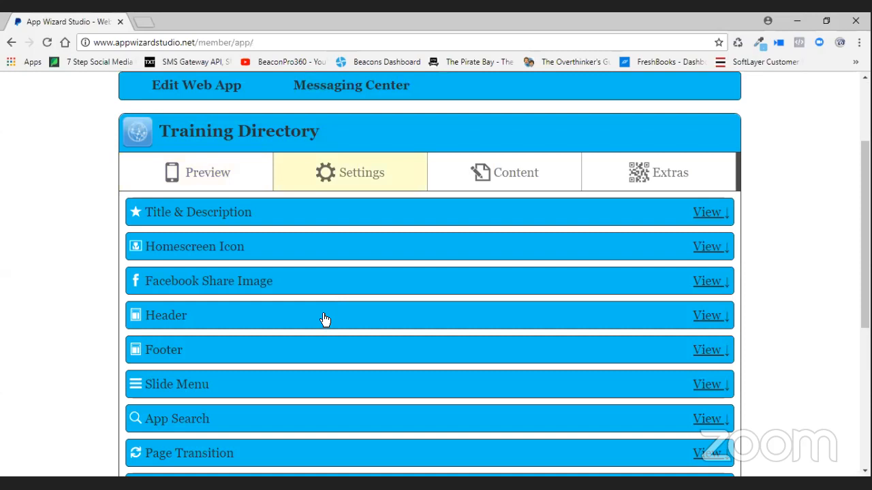
{"action": "left_click", "coordinate": [331, 316]}
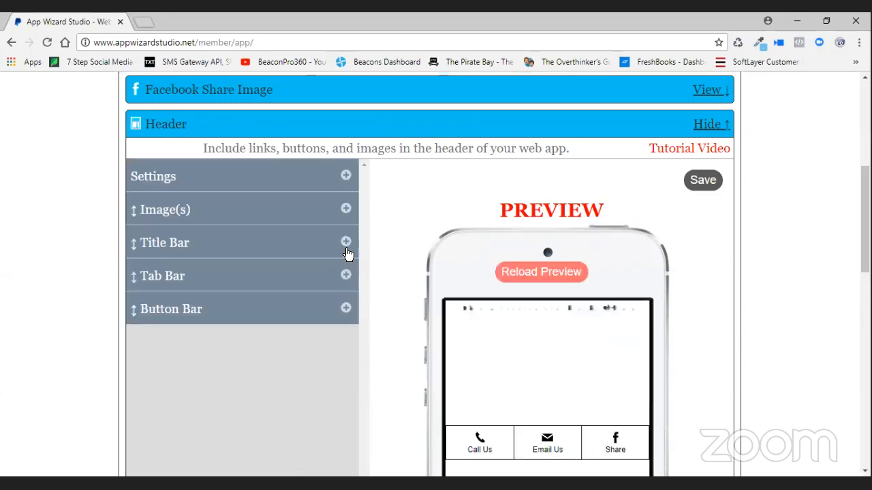
{"action": "left_click", "coordinate": [350, 212]}
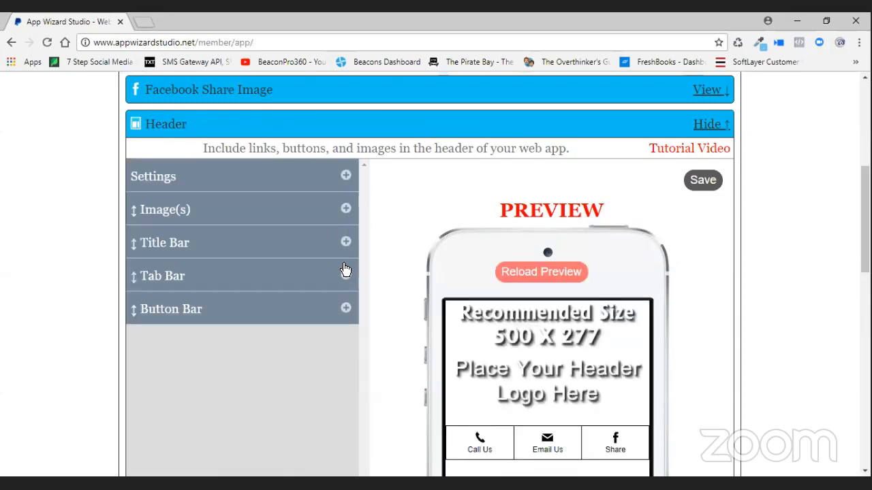
{"action": "left_click", "coordinate": [321, 262]}
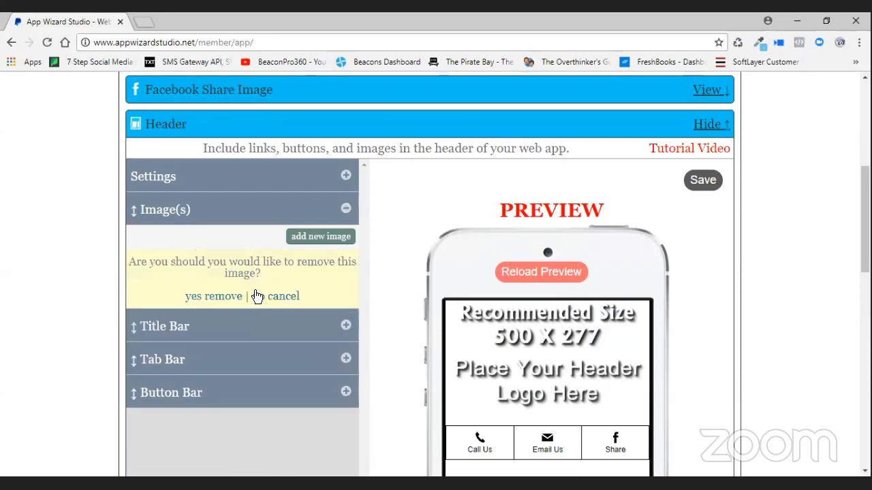
{"action": "left_click", "coordinate": [251, 295]}
{"action": "left_click", "coordinate": [316, 238]}
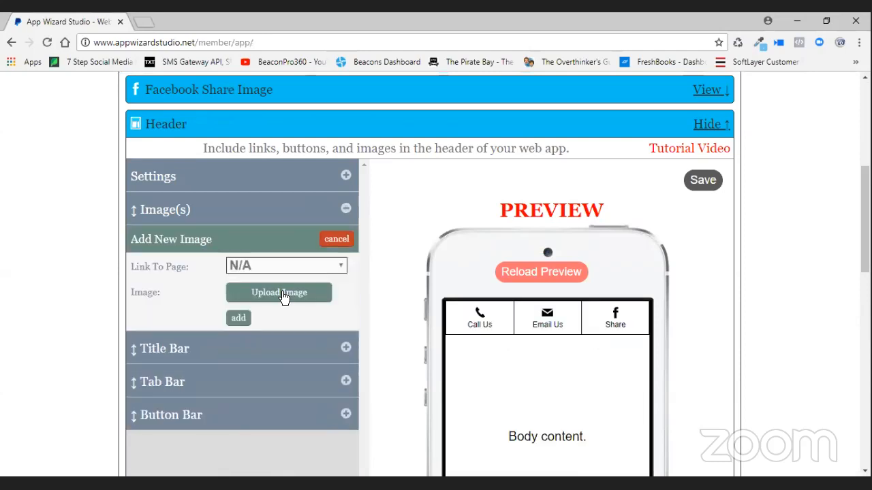
{"action": "left_click", "coordinate": [282, 294]}
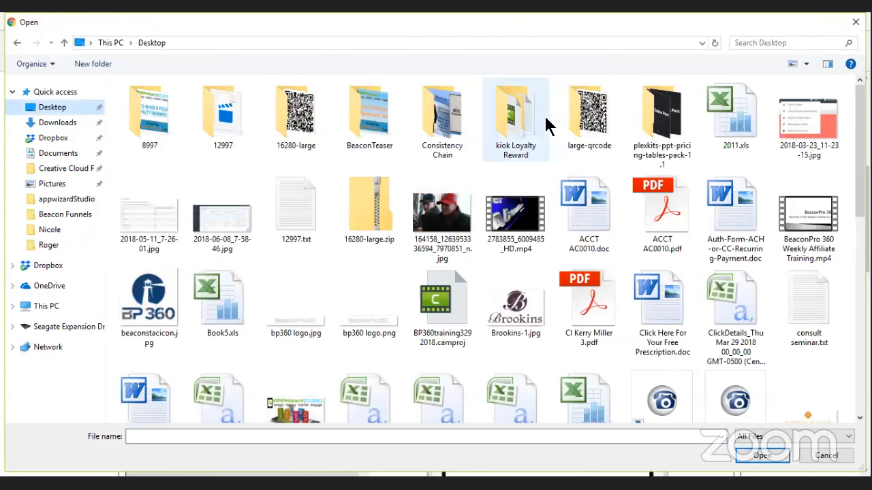
- Upload download.png and add it as the app's header image on every page
{"action": "scroll", "coordinate": [548, 126], "scroll_direction": "down", "scroll_amount": 2}
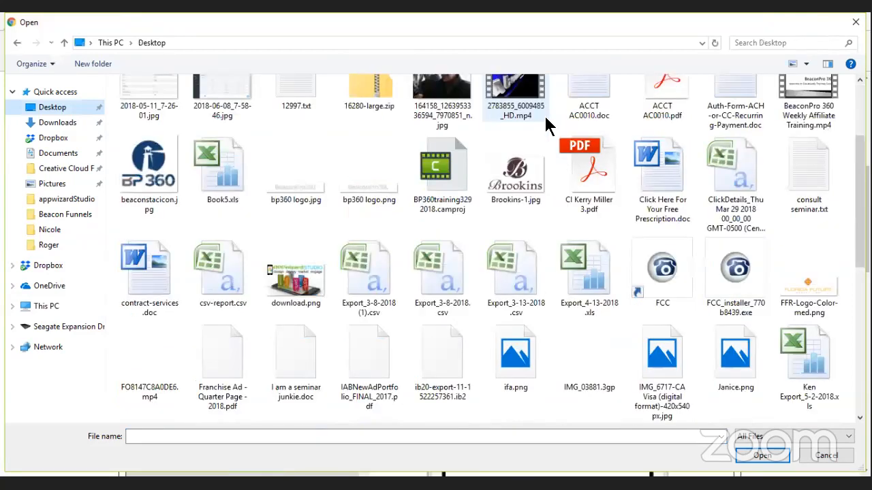
{"action": "scroll", "coordinate": [548, 126], "scroll_direction": "down", "scroll_amount": 3}
{"action": "scroll", "coordinate": [548, 126], "scroll_direction": "down", "scroll_amount": 3}
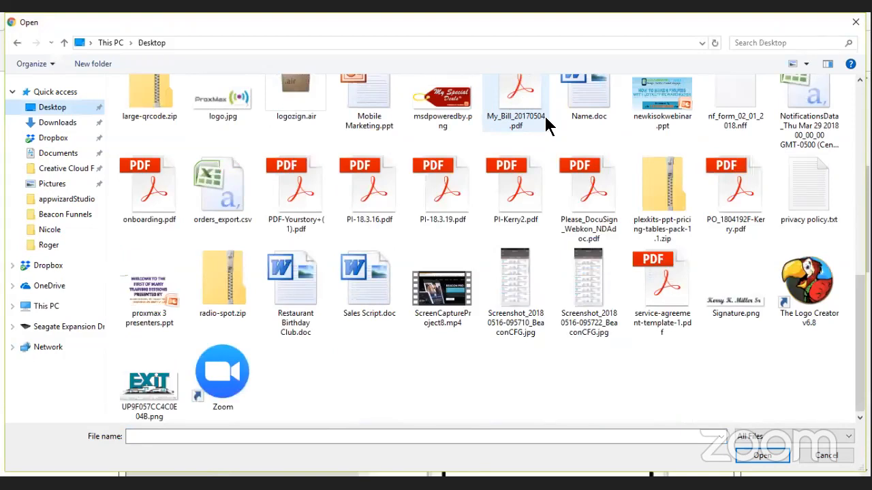
{"action": "scroll", "coordinate": [548, 126], "scroll_direction": "up", "scroll_amount": 2}
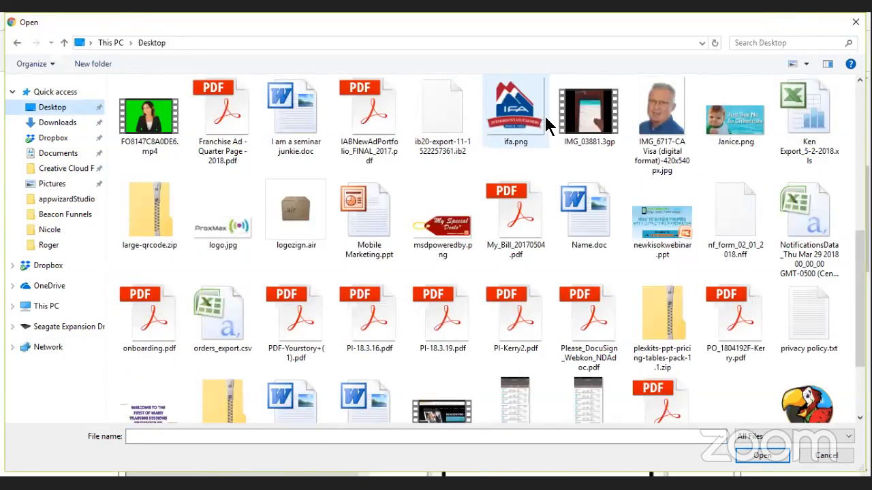
{"action": "scroll", "coordinate": [549, 124], "scroll_direction": "up", "scroll_amount": 3}
{"action": "left_click", "coordinate": [295, 215]}
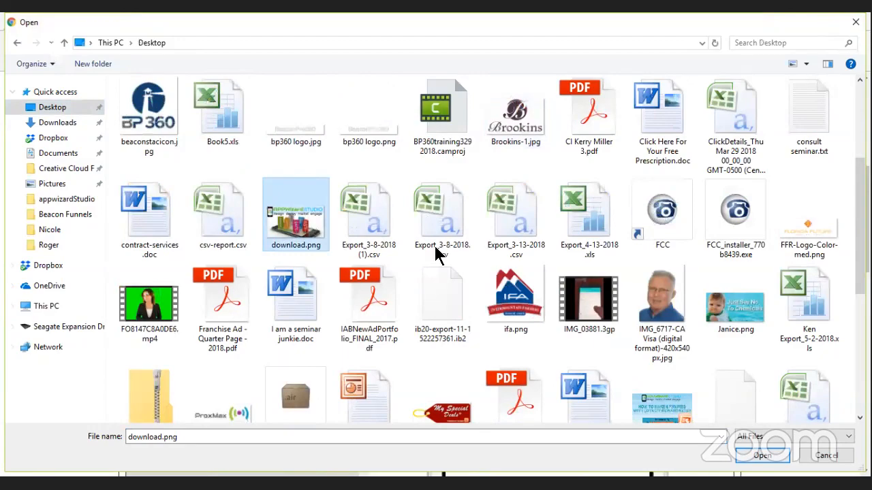
{"action": "key", "text": "Return"}
{"action": "scroll", "coordinate": [355, 334], "scroll_direction": "down", "scroll_amount": 1}
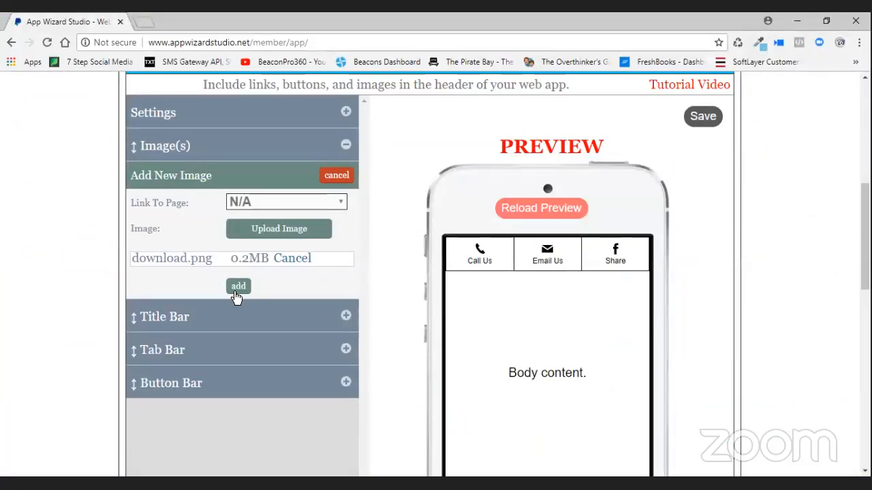
{"action": "scroll", "coordinate": [235, 289], "scroll_direction": "down", "scroll_amount": 1}
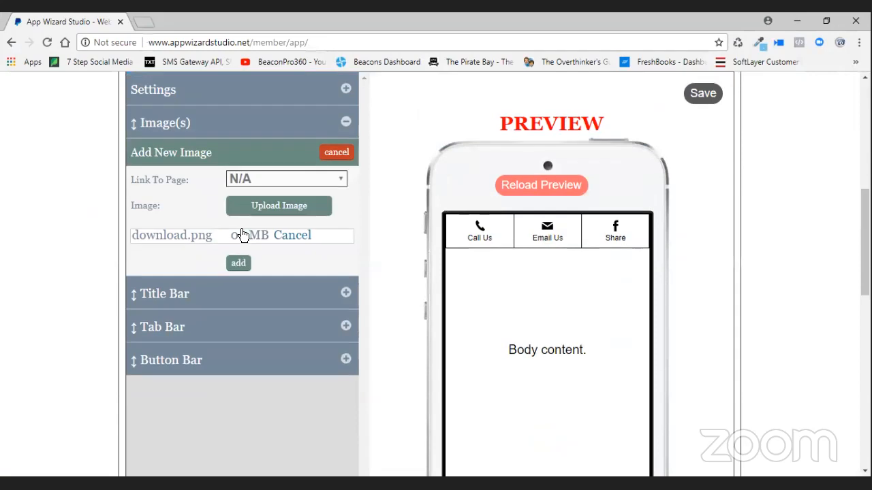
{"action": "scroll", "coordinate": [243, 234], "scroll_direction": "down", "scroll_amount": 1}
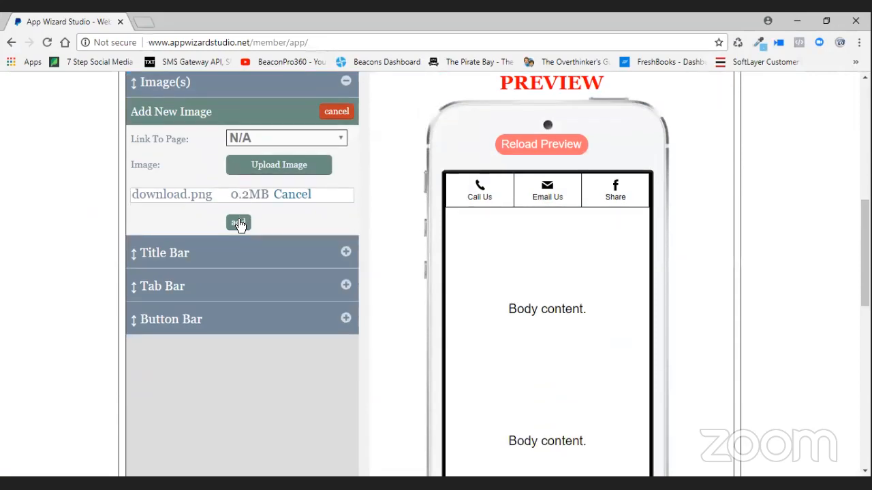
{"action": "left_click", "coordinate": [238, 224]}
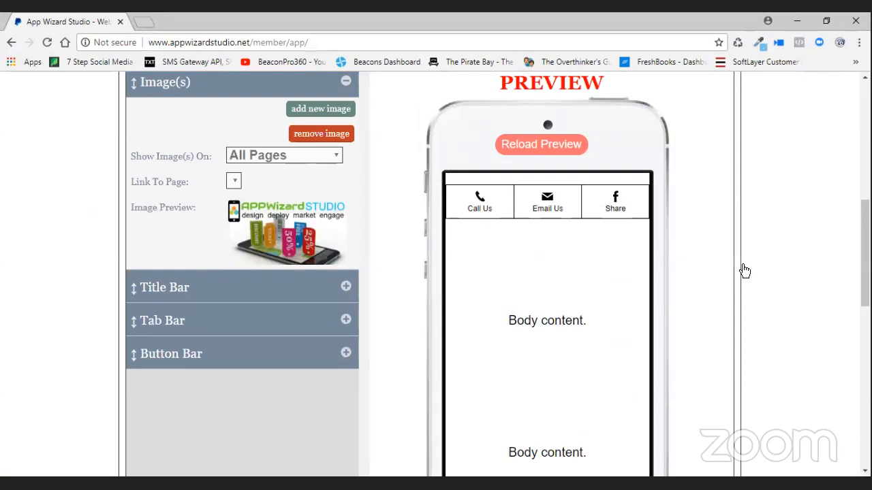
{"action": "scroll", "coordinate": [409, 264], "scroll_direction": "up", "scroll_amount": 3}
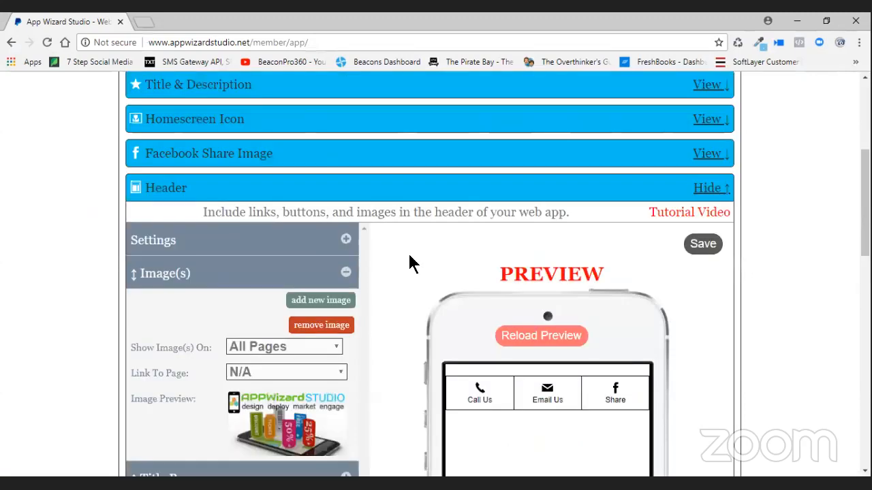
{"action": "scroll", "coordinate": [409, 257], "scroll_direction": "down", "scroll_amount": 2}
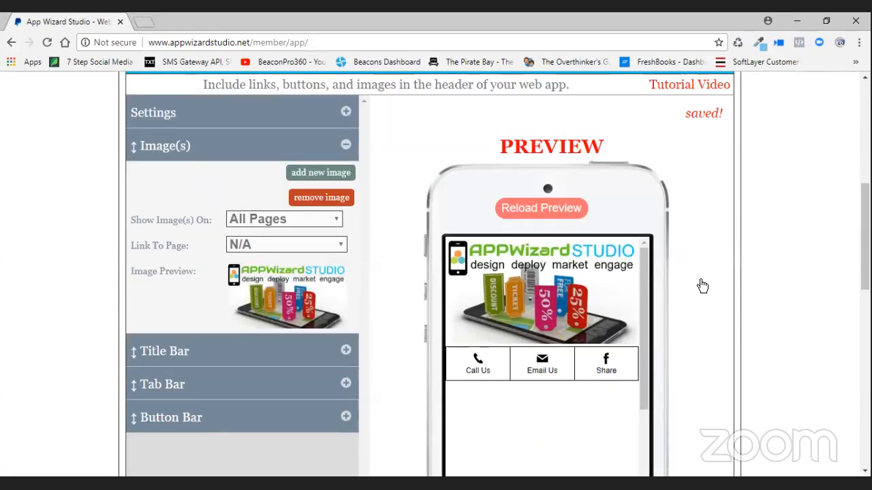
{"action": "scroll", "coordinate": [702, 286], "scroll_direction": "up", "scroll_amount": 3}
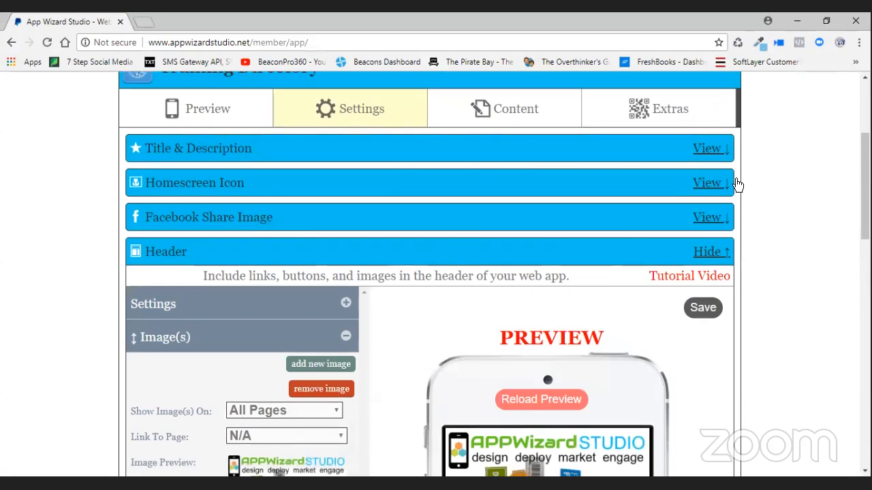
- Open the Directory feature settings under Content
{"action": "scroll", "coordinate": [551, 231], "scroll_direction": "down", "scroll_amount": 5}
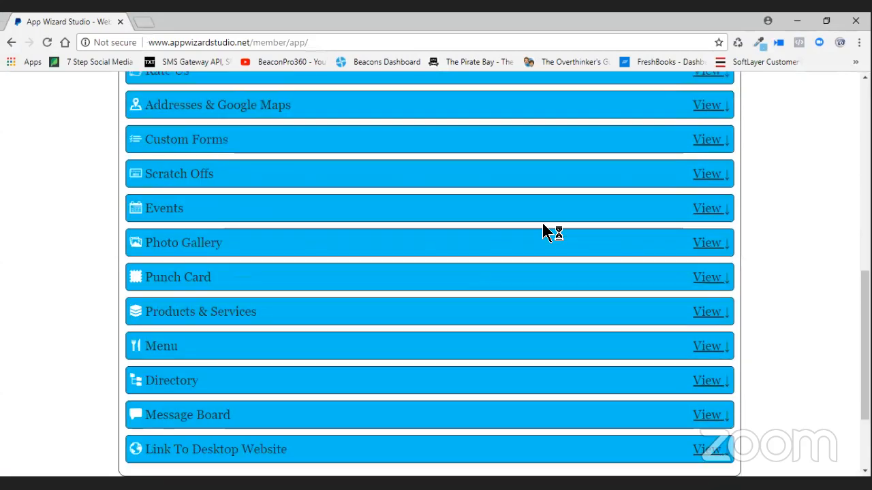
{"action": "left_click", "coordinate": [706, 317]}
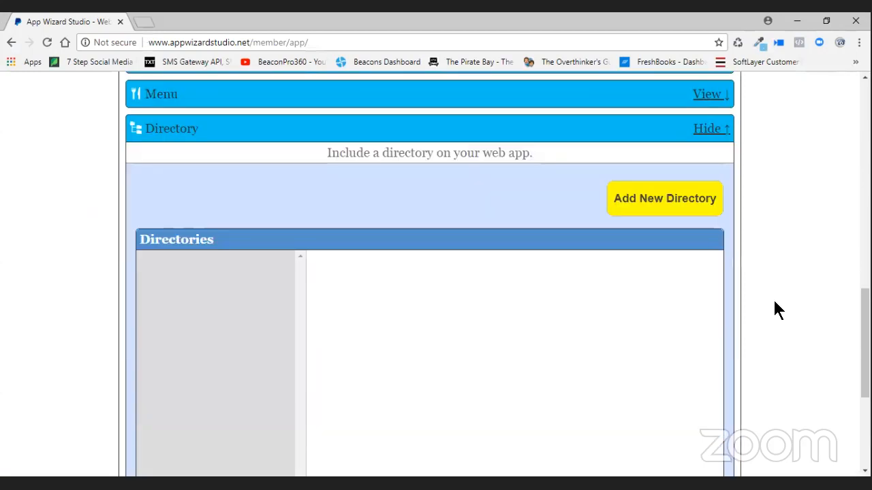
{"action": "scroll", "coordinate": [774, 302], "scroll_direction": "down", "scroll_amount": 1}
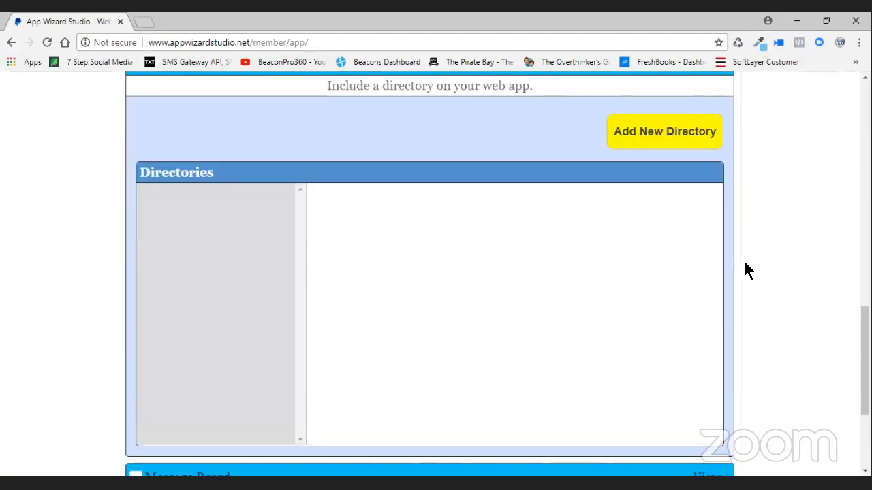
{"action": "scroll", "coordinate": [767, 254], "scroll_direction": "down", "scroll_amount": 1}
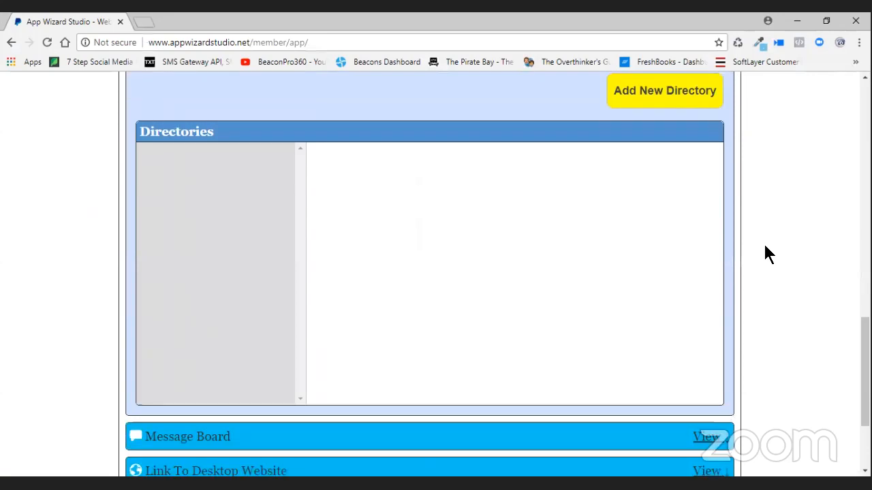
{"action": "scroll", "coordinate": [661, 144], "scroll_direction": "up", "scroll_amount": 1}
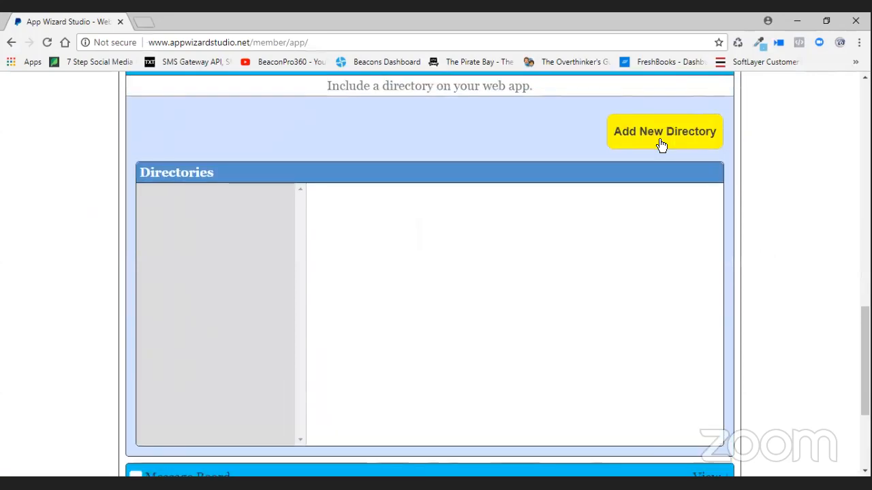
- Add a new directory named 'Kerry Place' and start a new item in it
{"action": "left_click", "coordinate": [659, 138]}
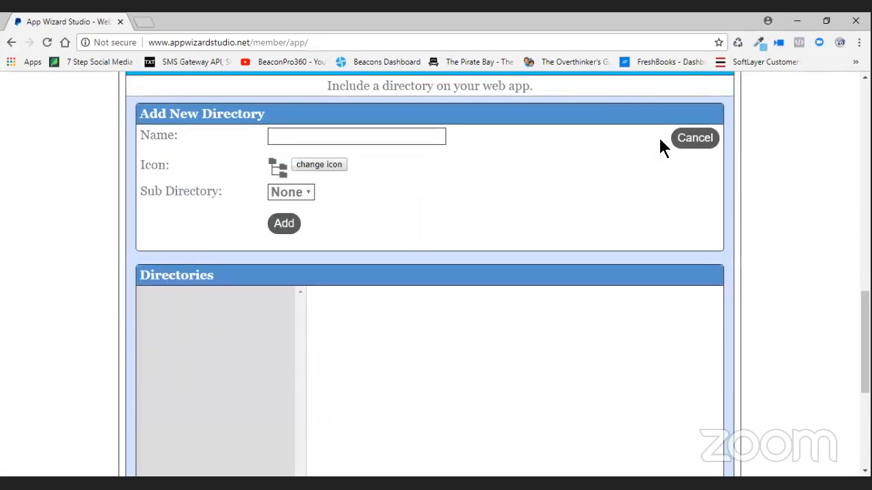
{"action": "left_click", "coordinate": [313, 131]}
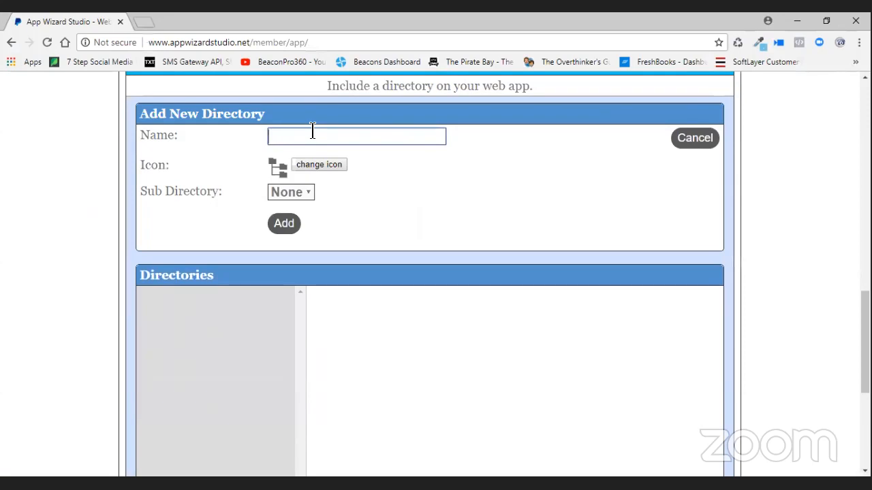
{"action": "type", "text": "Kerry Place"}
{"action": "left_click", "coordinate": [321, 136]}
{"action": "key", "text": "BackSpace"}
{"action": "type", "text": "l"}
{"action": "left_click", "coordinate": [286, 226]}
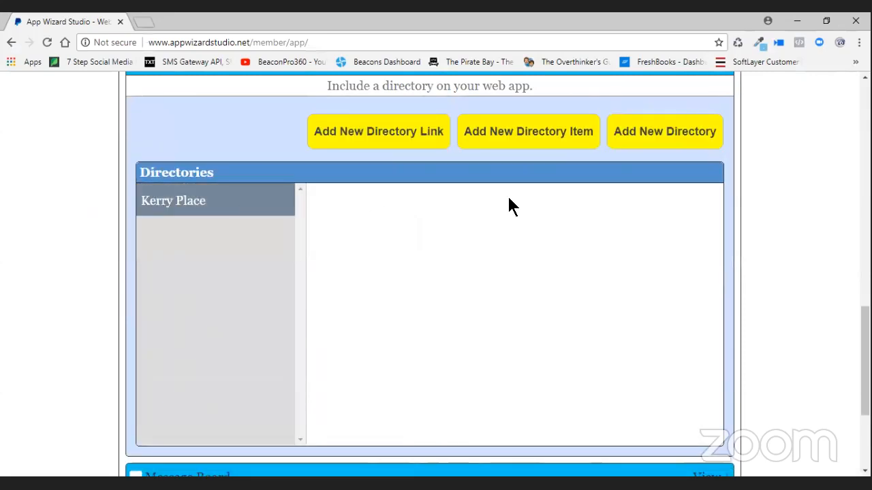
{"action": "left_click", "coordinate": [511, 133]}
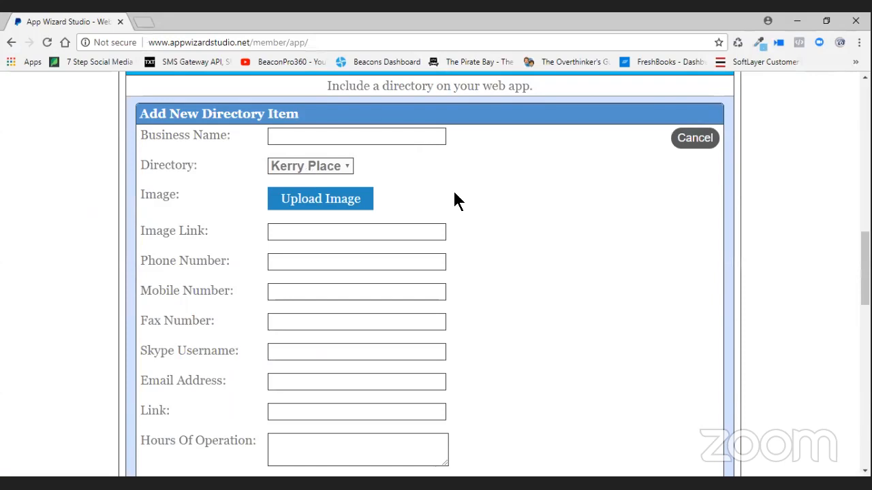
- Enter 'Kerry place' as the listing's business name
{"action": "left_click", "coordinate": [305, 136]}
{"action": "type", "text": "Keeer/"}
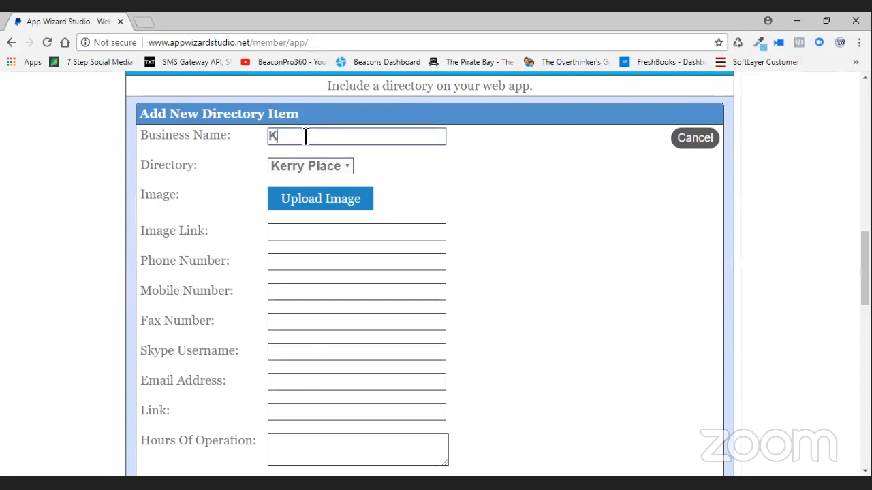
{"action": "key", "text": "BackSpace"}
{"action": "key", "text": "BackSpace"}
{"action": "key", "text": "BackSpace"}
{"action": "key", "text": "BackSpace"}
{"action": "type", "text": "rry place"}
{"action": "left_click", "coordinate": [304, 232]}
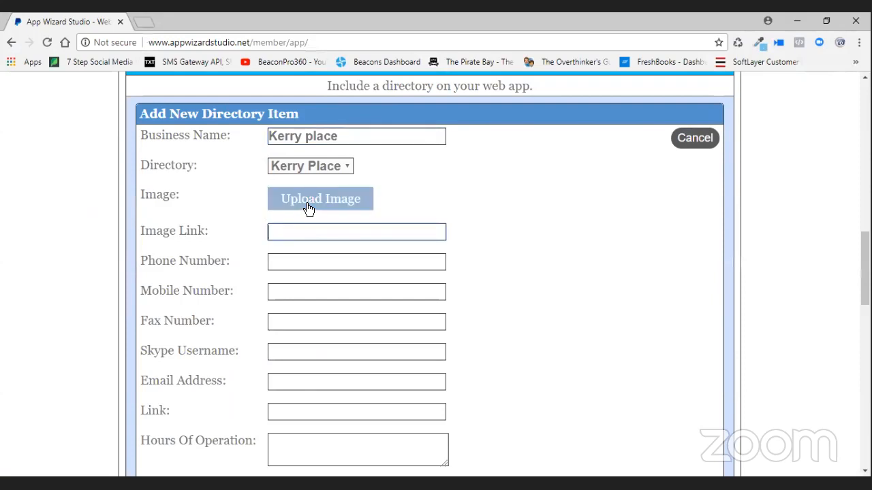
{"action": "left_click", "coordinate": [307, 213]}
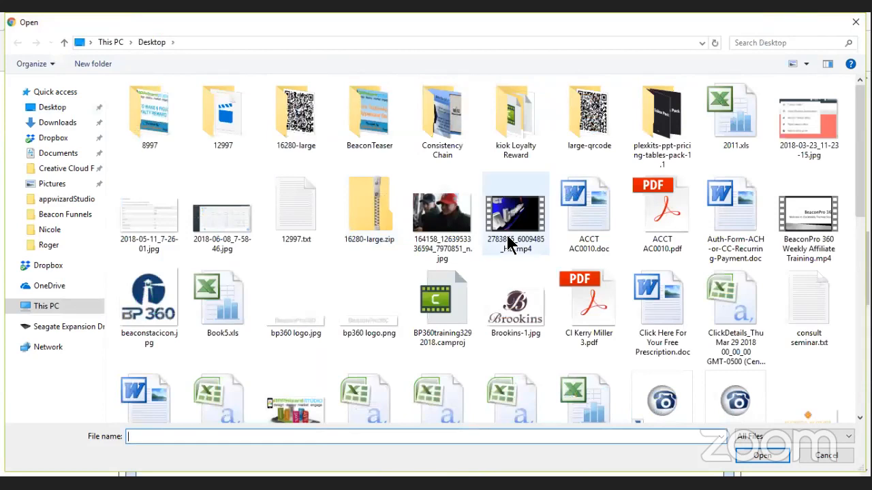
{"action": "left_click", "coordinate": [300, 384]}
{"action": "left_click", "coordinate": [762, 456]}
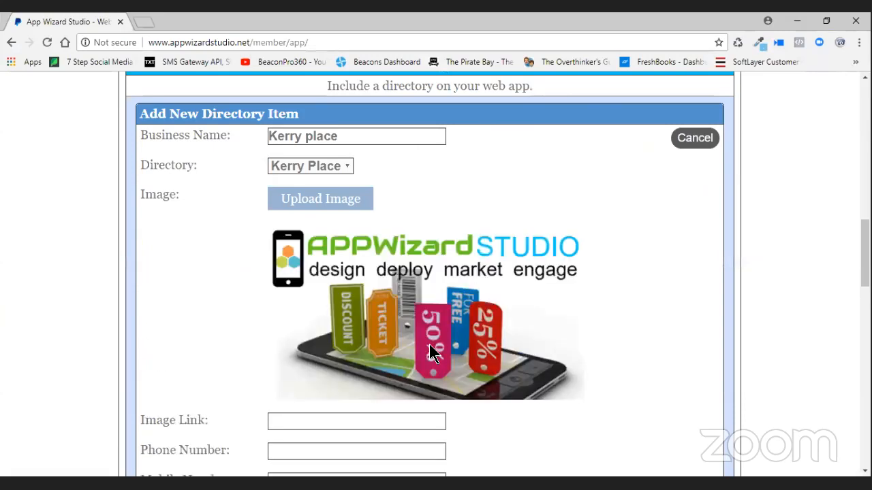
{"action": "scroll", "coordinate": [342, 293], "scroll_direction": "down", "scroll_amount": 2}
{"action": "left_click", "coordinate": [342, 293]}
{"action": "type", "text": "http:"}
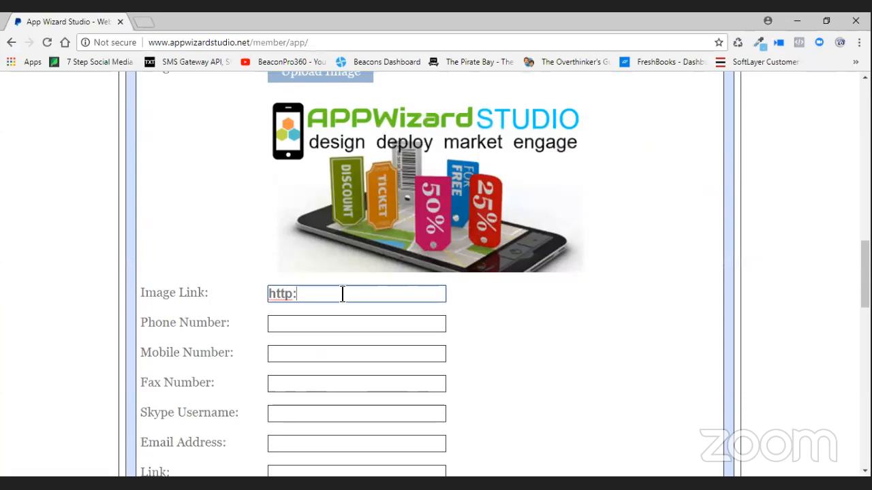
{"action": "type", "text": "//1tap.mobi/"}
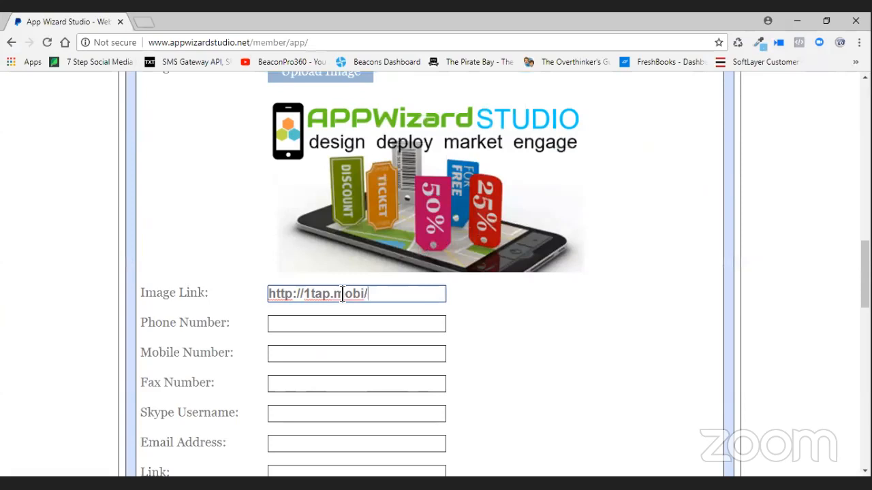
{"action": "type", "text": "kerrysplace"}
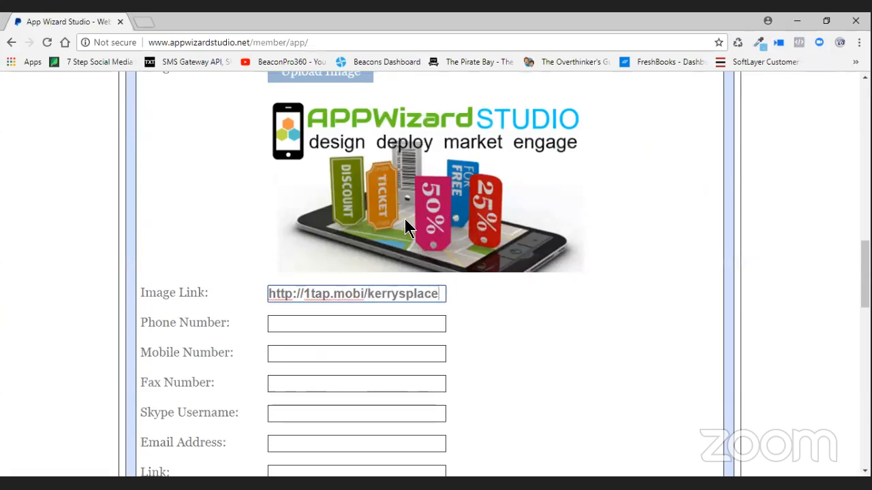
- Enter the business phone number and copy it into the Mobile and Fax fields
{"action": "left_click", "coordinate": [311, 322]}
{"action": "type", "text": "5555"}
{"action": "key", "text": "BackSpace"}
{"action": "type", "text": "-"}
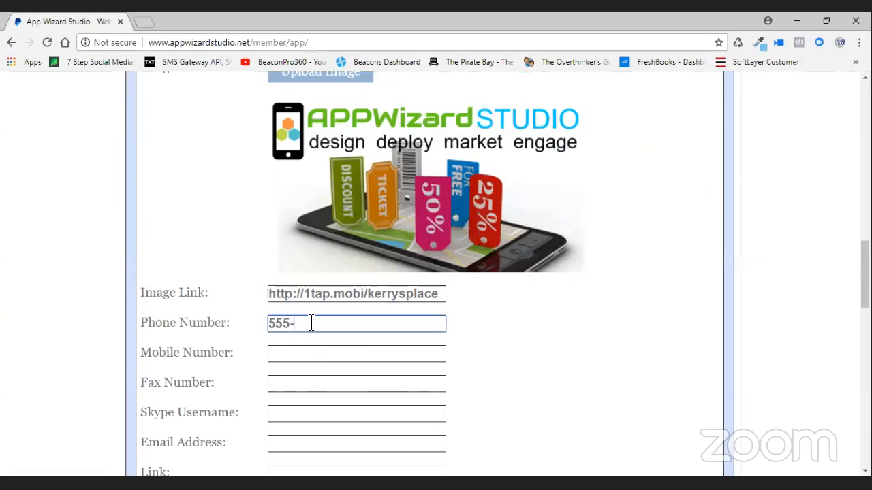
{"action": "type", "text": "555-1212"}
{"action": "triple_click", "coordinate": [301, 323]}
{"action": "right_click", "coordinate": [284, 322]}
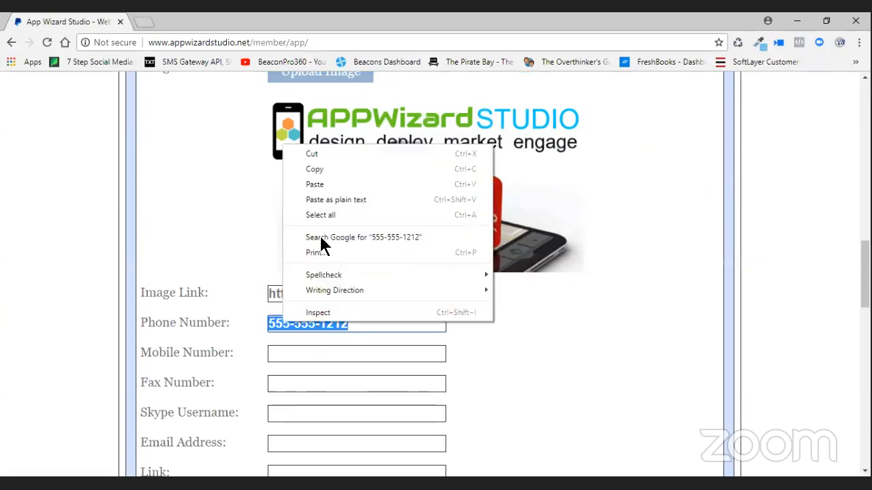
{"action": "left_click", "coordinate": [323, 168]}
{"action": "left_click", "coordinate": [306, 355]}
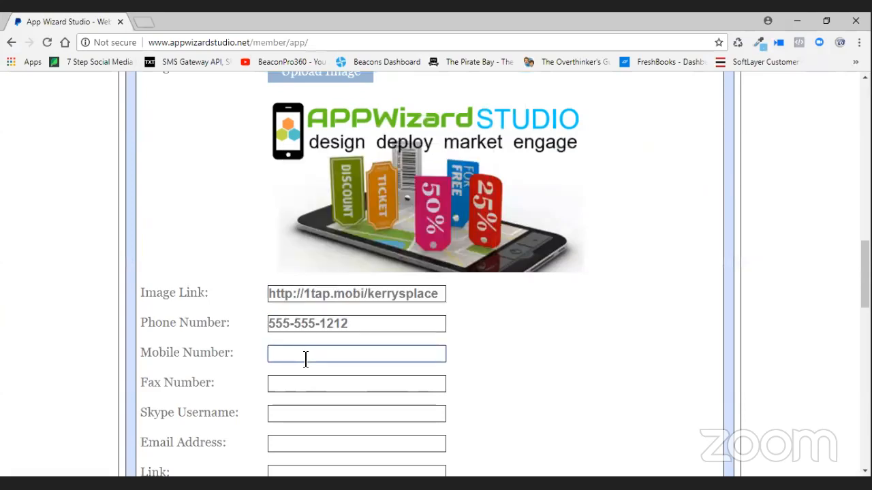
{"action": "key", "text": "ctrl+v"}
{"action": "left_click", "coordinate": [298, 379]}
{"action": "key", "text": "ctrl+v"}
- Enter the listing's e-mail address
{"action": "scroll", "coordinate": [400, 363], "scroll_direction": "down", "scroll_amount": 1}
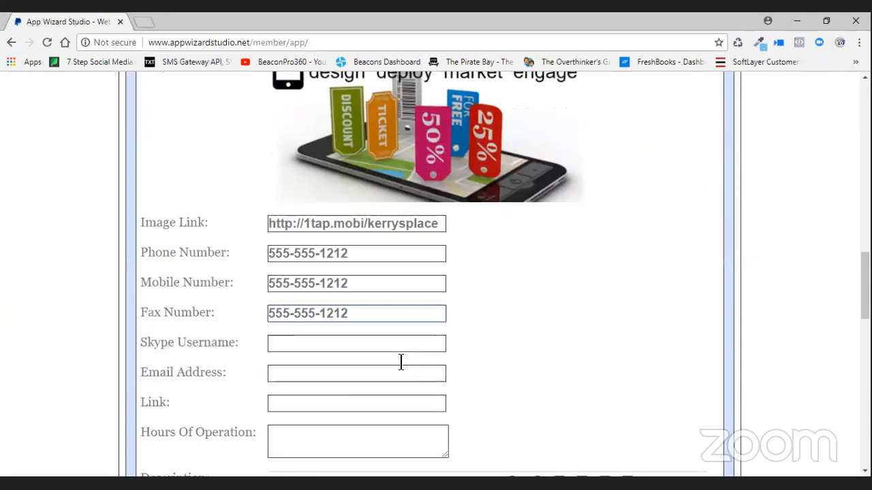
{"action": "scroll", "coordinate": [400, 362], "scroll_direction": "down", "scroll_amount": 1}
{"action": "left_click", "coordinate": [286, 315]}
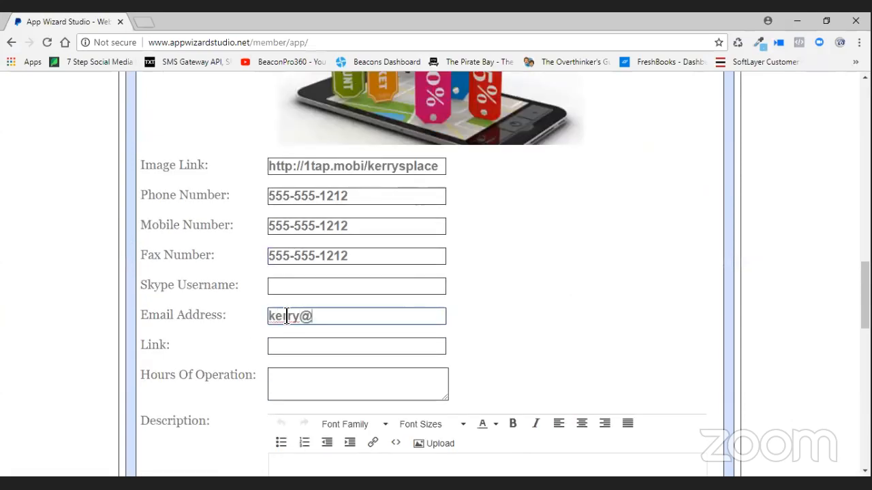
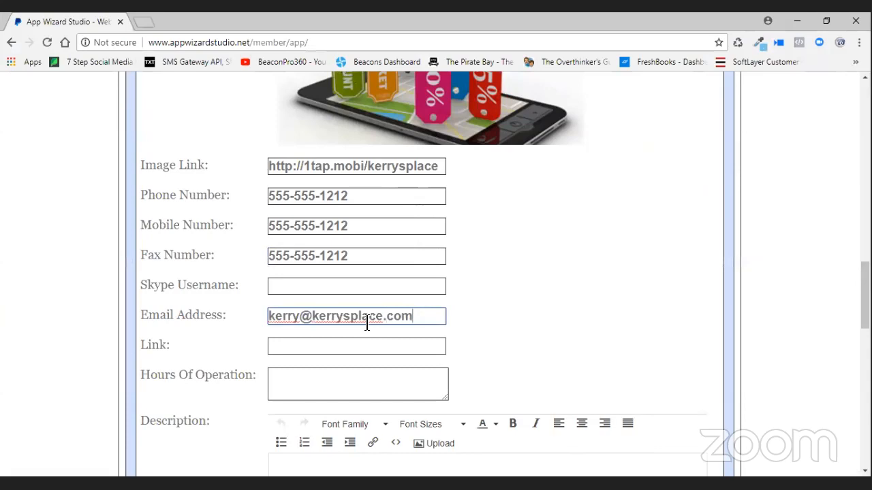
- Copy the image link URL into the Link field
{"action": "scroll", "coordinate": [366, 323], "scroll_direction": "down", "scroll_amount": 1}
{"action": "left_click", "coordinate": [443, 102]}
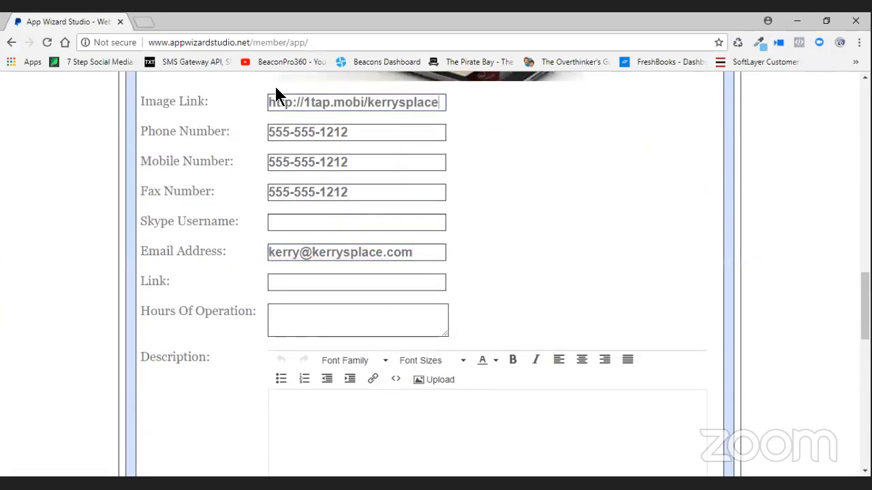
{"action": "left_click_drag", "start_coordinate": [443, 102], "coordinate": [272, 96]}
{"action": "right_click", "coordinate": [312, 97]}
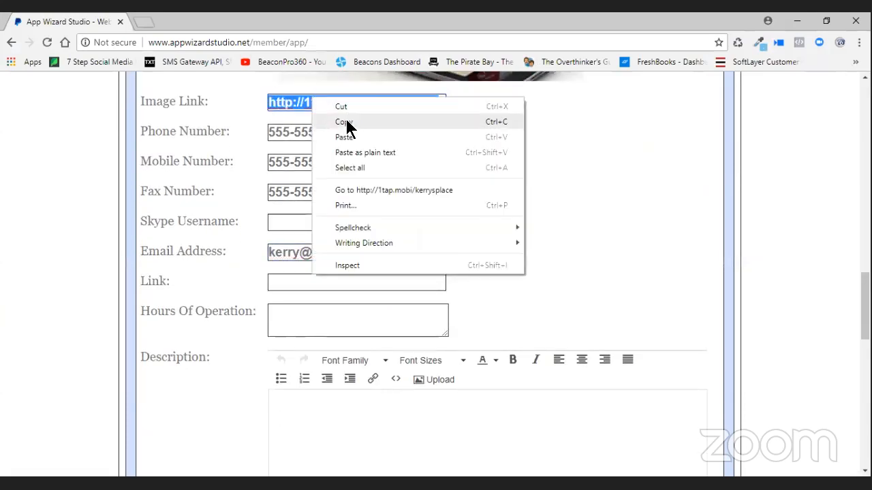
{"action": "left_click", "coordinate": [346, 123]}
{"action": "left_click", "coordinate": [308, 281]}
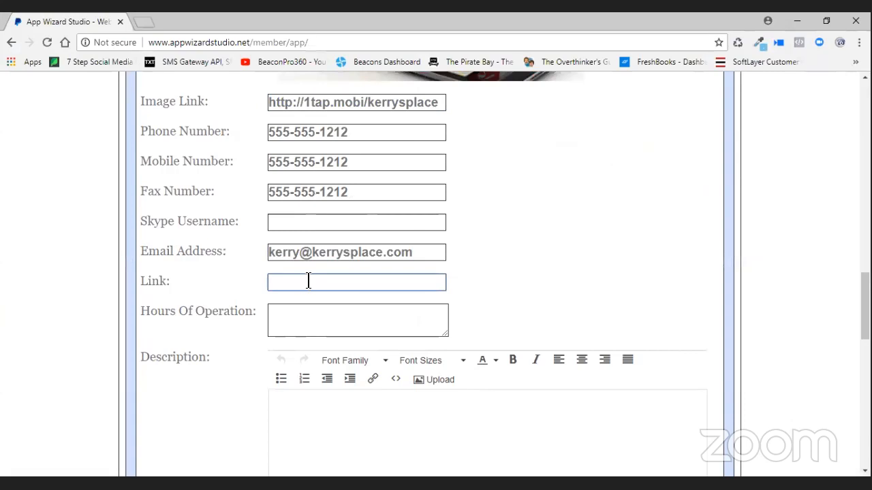
{"action": "key", "text": "ctrl+v"}
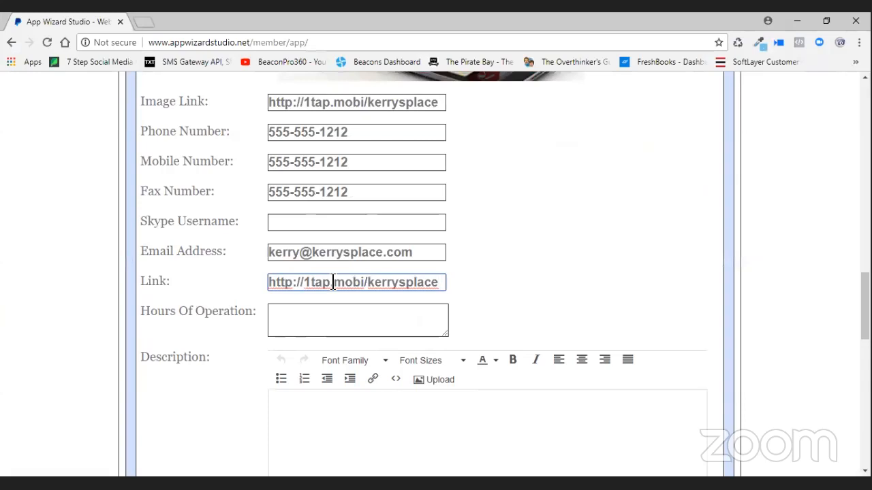
- Set hours of operation to '9:00 to 5:00 Mon - Fri'
{"action": "left_click", "coordinate": [337, 315]}
{"action": "type", "text": "9:00"}
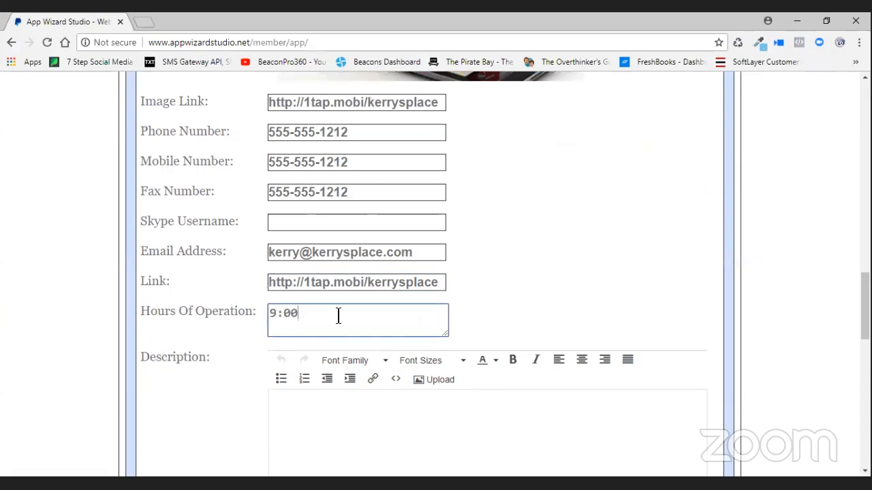
{"action": "type", "text": " to 5:00 "}
{"action": "type", "text": "Mon 0"}
{"action": "key", "text": "BackSpace"}
{"action": "key", "text": "BackSpace"}
{"action": "type", "text": "- Fri"}
{"action": "scroll", "coordinate": [576, 250], "scroll_direction": "down", "scroll_amount": 1}
{"action": "scroll", "coordinate": [577, 252], "scroll_direction": "down", "scroll_amount": 3}
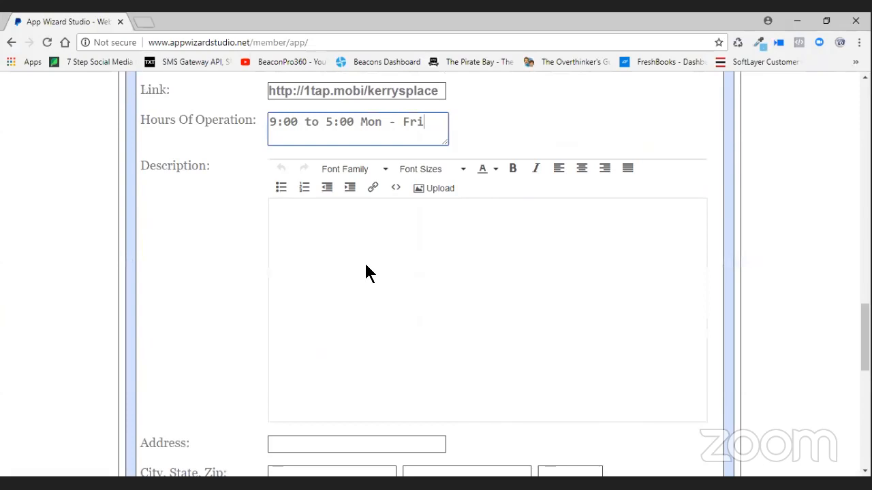
{"action": "scroll", "coordinate": [485, 392], "scroll_direction": "down", "scroll_amount": 2}
{"action": "left_click", "coordinate": [342, 318]}
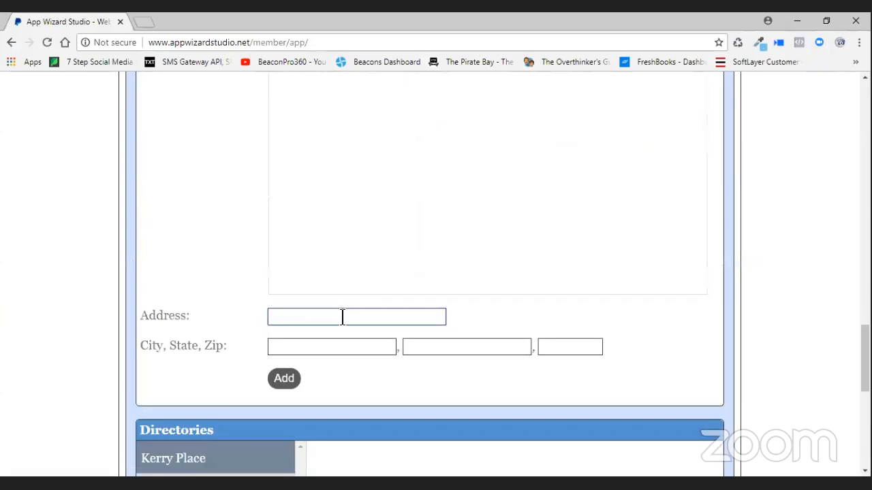
- Enter the listing's street address and city
{"action": "type", "text": "555 Main "}
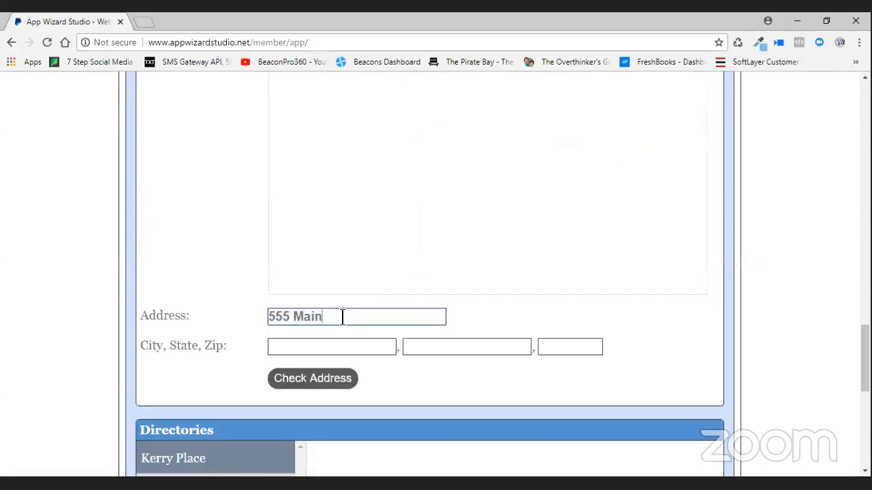
{"action": "type", "text": "Street"}
{"action": "left_click", "coordinate": [344, 346]}
{"action": "type", "text": "Copmmerce"}
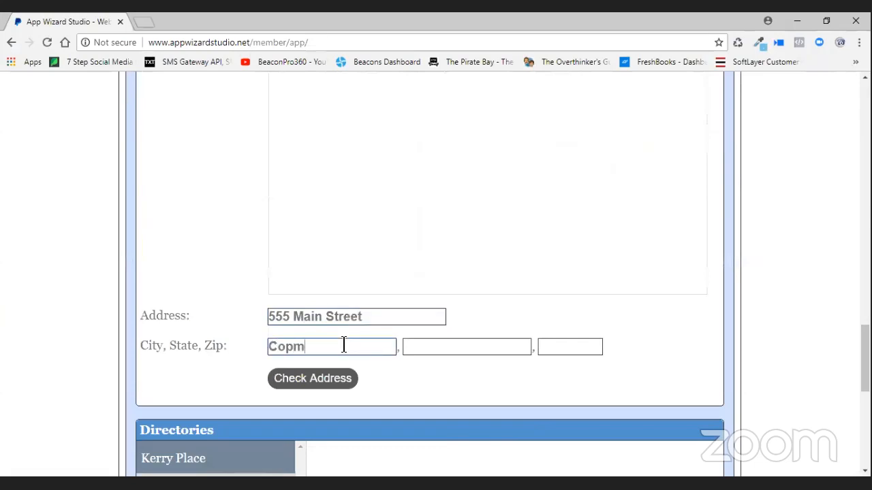
{"action": "key", "text": "BackSpace"}
{"action": "key", "text": "BackSpace"}
{"action": "key", "text": "BackSpace"}
{"action": "key", "text": "BackSpace"}
{"action": "key", "text": "BackSpace"}
{"action": "key", "text": "BackSpace"}
{"action": "key", "text": "BackSpace"}
{"action": "type", "text": "mmerce"}
- Fill in the state and zip code, removing the stray zip from the State field
{"action": "key", "text": "Tab"}
{"action": "type", "text": "T"}
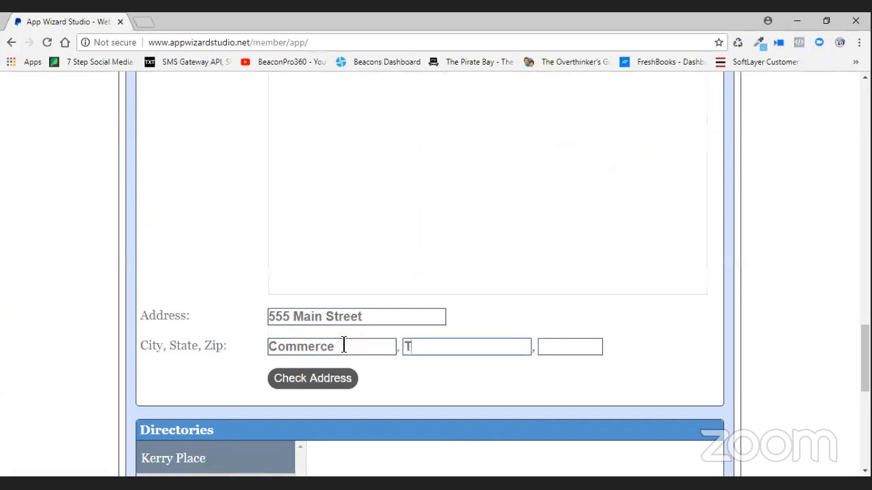
{"action": "type", "text": "x 75428"}
{"action": "left_click_drag", "start_coordinate": [463, 346], "coordinate": [426, 347]}
{"action": "key", "text": "BackSpace"}
{"action": "key", "text": "BackSpace"}
{"action": "key", "text": "BackSpace"}
{"action": "left_click", "coordinate": [552, 341]}
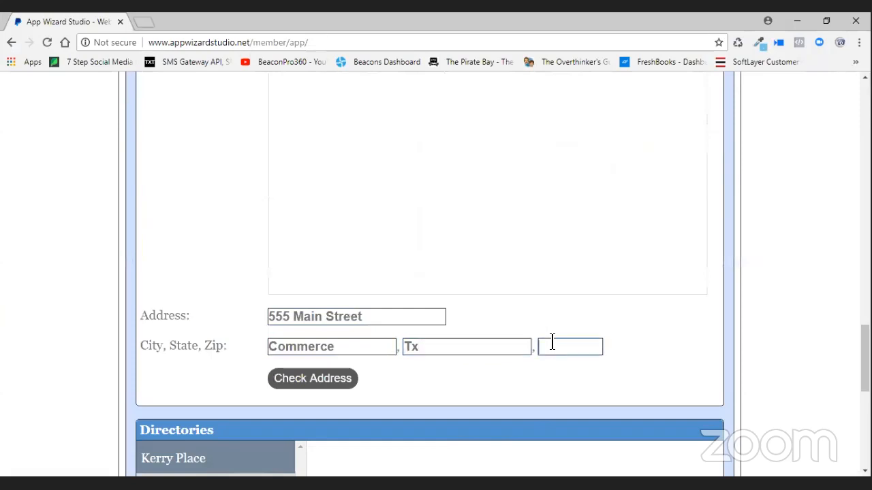
{"action": "type", "text": "75428"}
- Check the address so the Google map of the location appears
{"action": "scroll", "coordinate": [440, 301], "scroll_direction": "down", "scroll_amount": 2}
{"action": "left_click", "coordinate": [343, 258]}
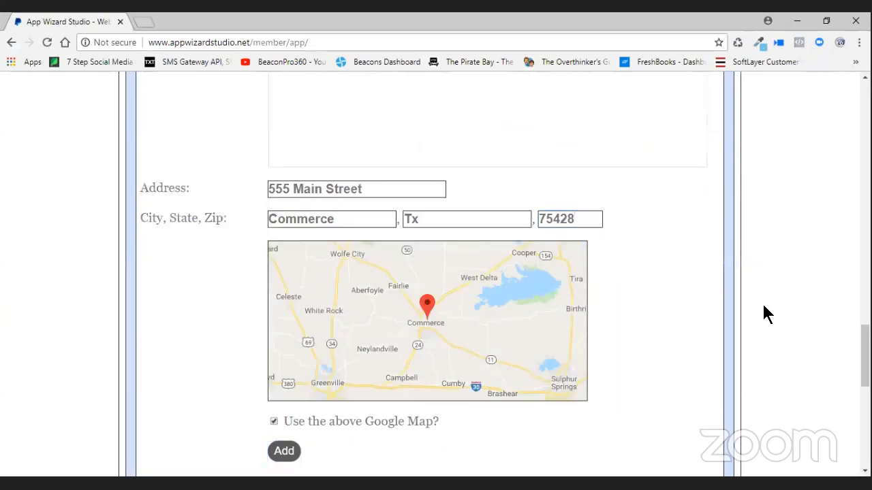
{"action": "scroll", "coordinate": [474, 378], "scroll_direction": "down", "scroll_amount": 2}
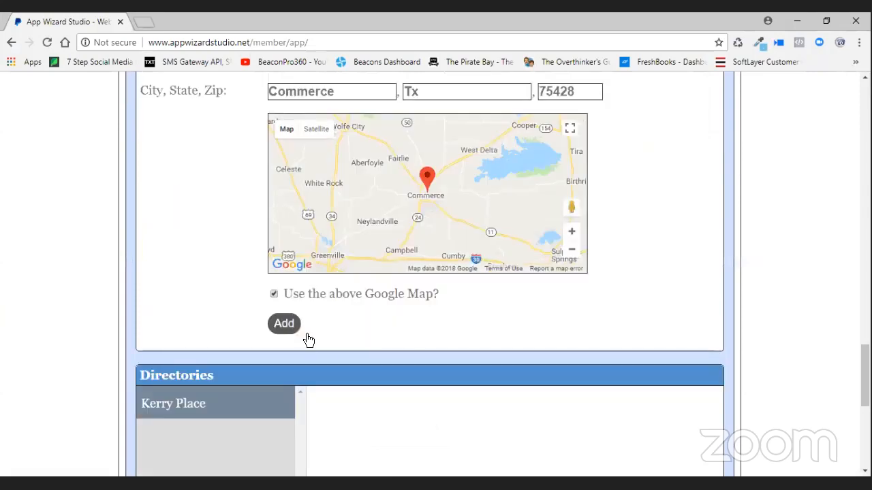
{"action": "scroll", "coordinate": [670, 327], "scroll_direction": "down", "scroll_amount": 5}
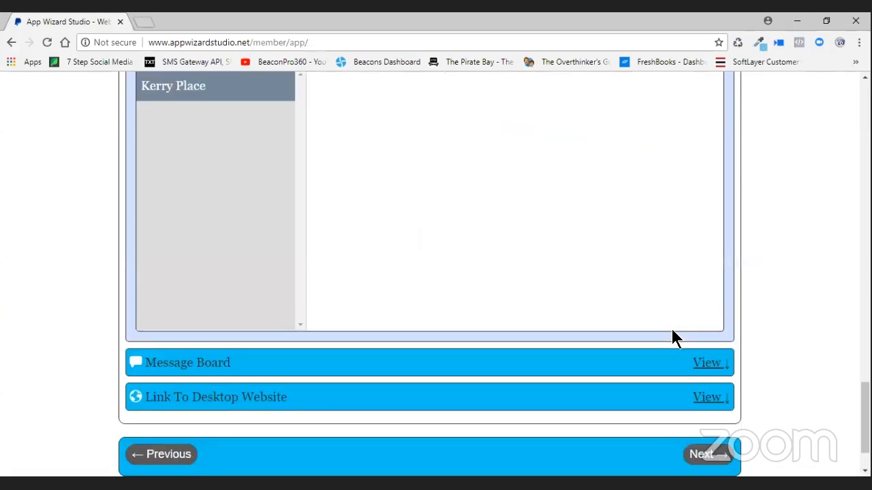
{"action": "scroll", "coordinate": [771, 303], "scroll_direction": "up", "scroll_amount": 3}
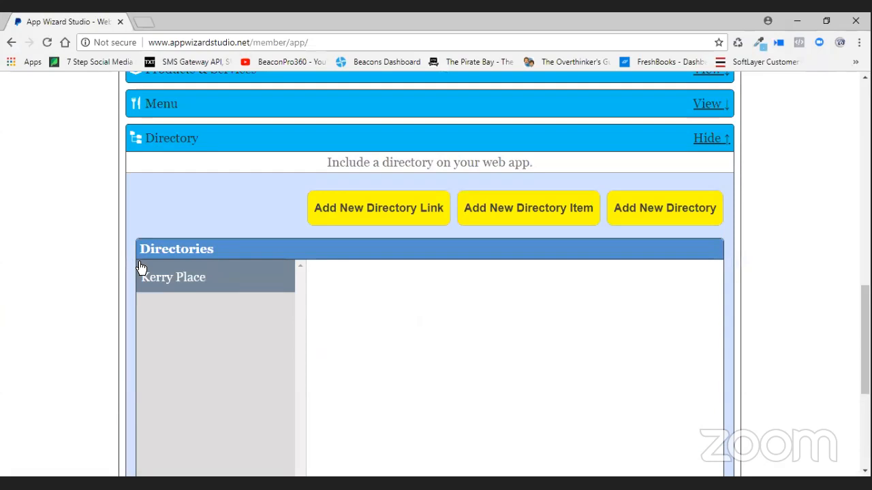
{"action": "left_click", "coordinate": [185, 282]}
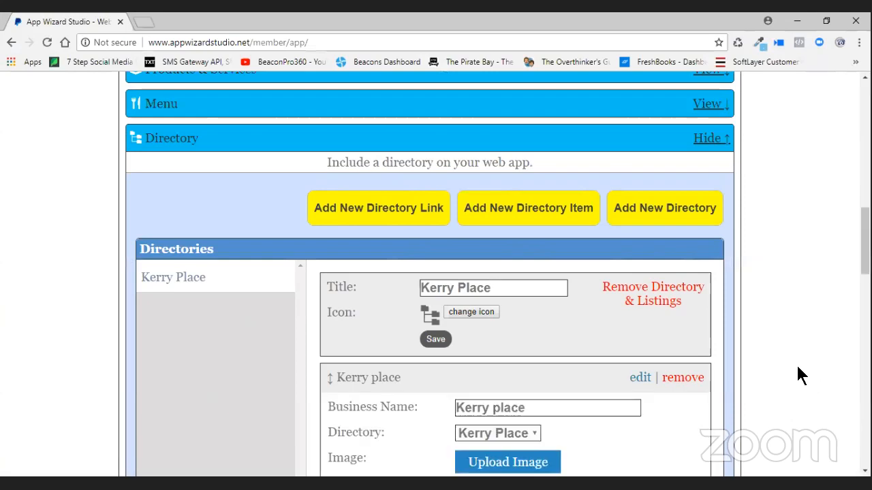
{"action": "scroll", "coordinate": [801, 376], "scroll_direction": "down", "scroll_amount": 5}
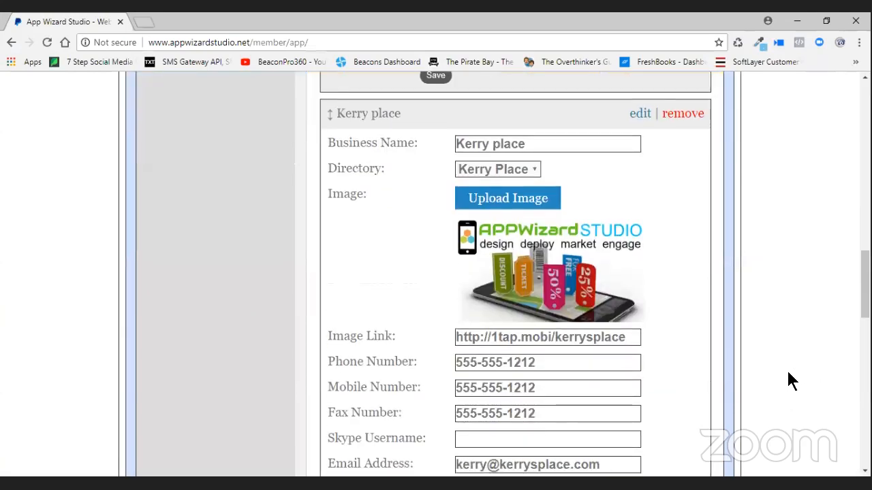
{"action": "scroll", "coordinate": [786, 379], "scroll_direction": "up", "scroll_amount": 6}
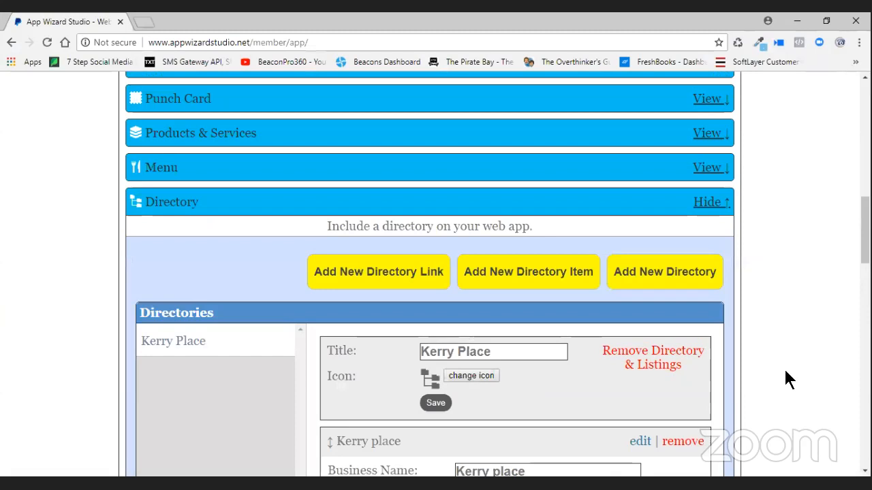
{"action": "left_click", "coordinate": [681, 281]}
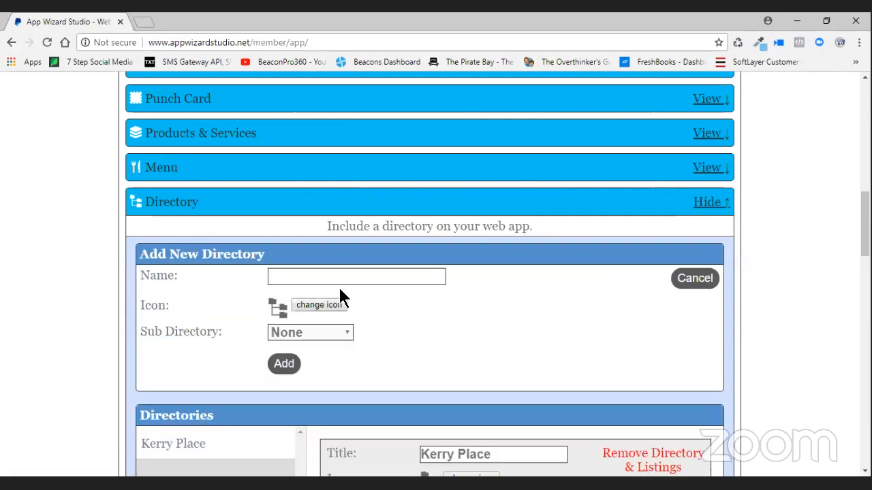
{"action": "left_click", "coordinate": [321, 278]}
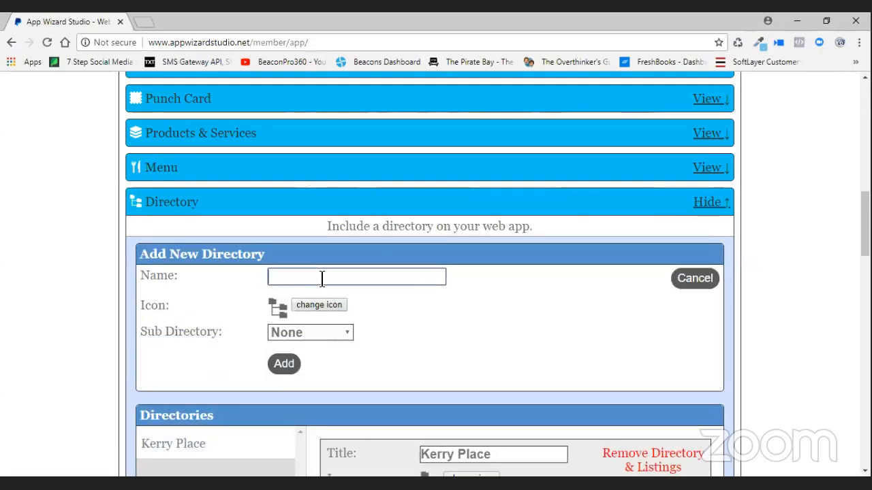
{"action": "type", "text": "Erik "}
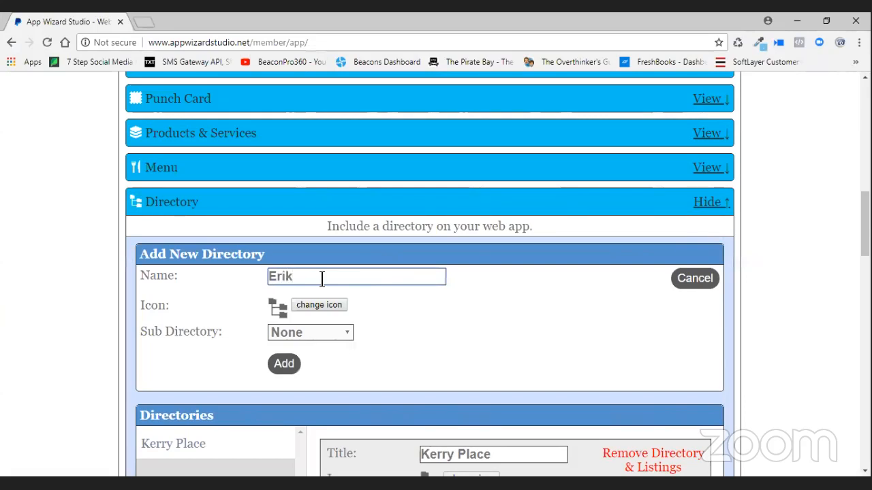
{"action": "type", "text": "s PLace"}
{"action": "scroll", "coordinate": [272, 308], "scroll_direction": "down", "scroll_amount": 1}
{"action": "left_click", "coordinate": [285, 301]}
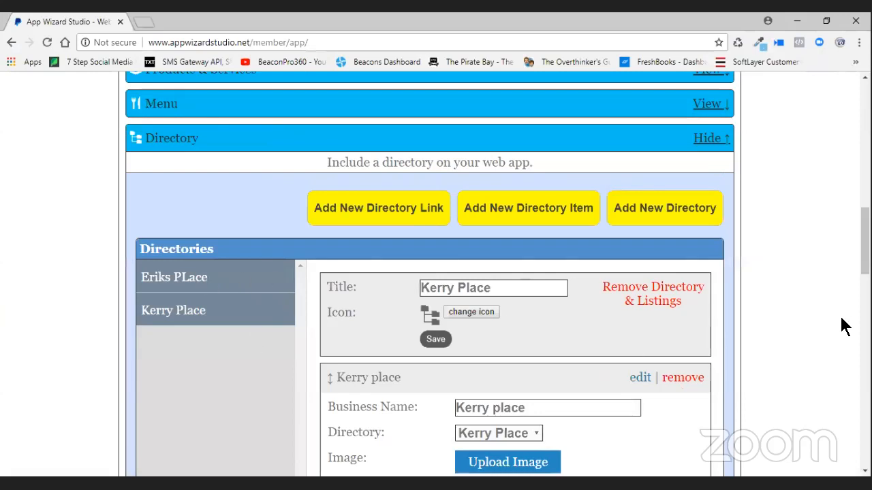
{"action": "scroll", "coordinate": [830, 329], "scroll_direction": "down", "scroll_amount": 1}
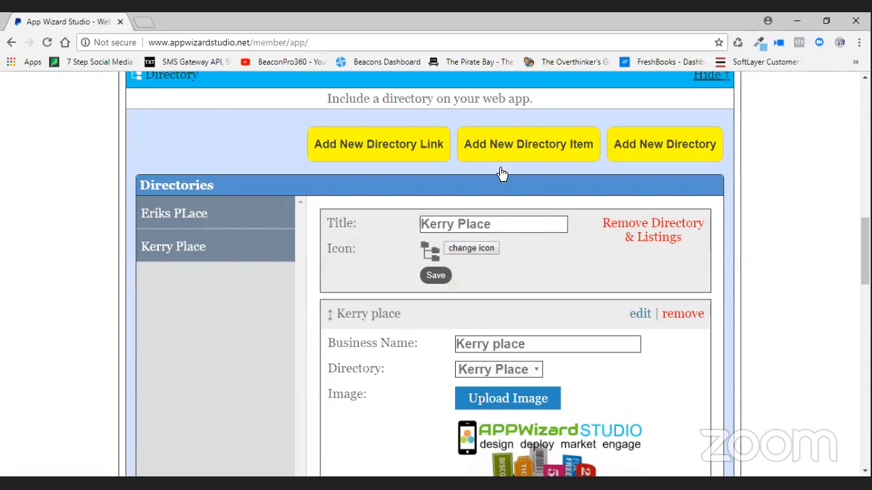
- Open a new directory item form filed under the Eriks PLace directory
{"action": "left_click", "coordinate": [556, 150]}
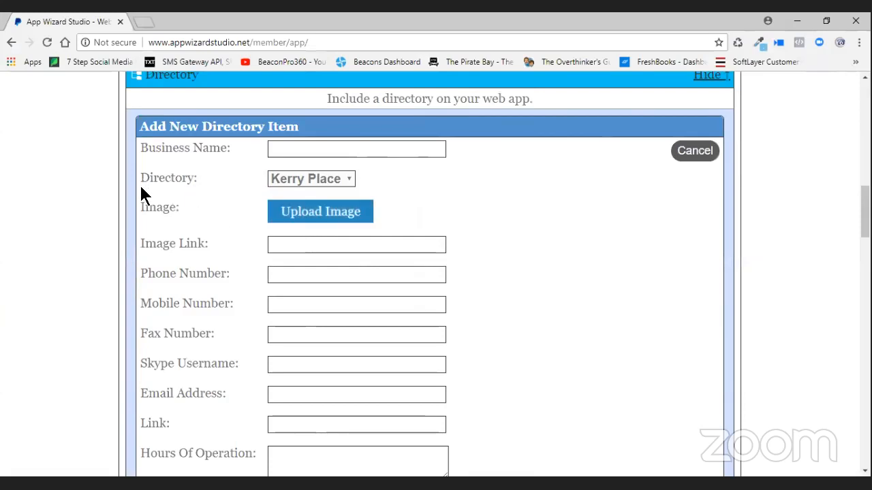
{"action": "left_click", "coordinate": [345, 184]}
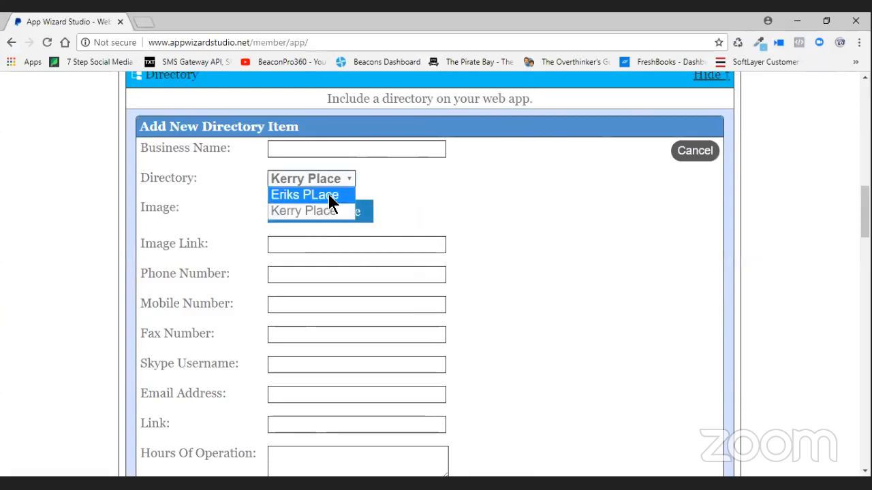
{"action": "left_click", "coordinate": [328, 194]}
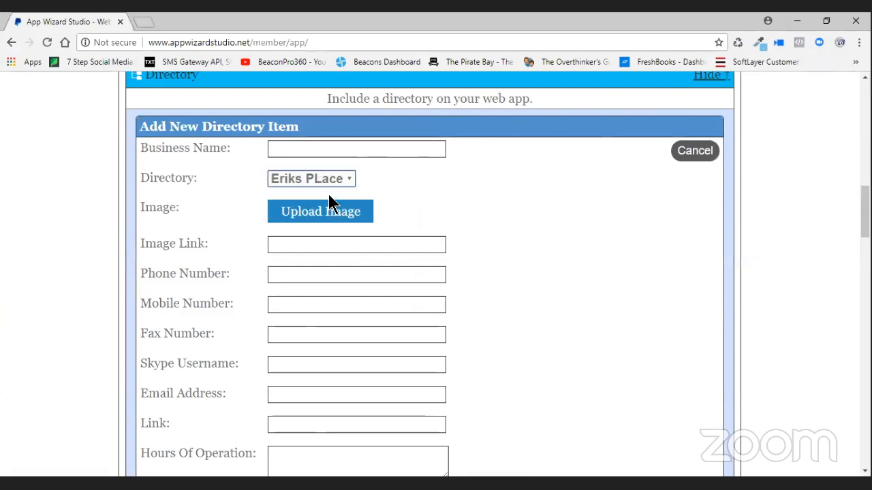
{"action": "left_click", "coordinate": [344, 183]}
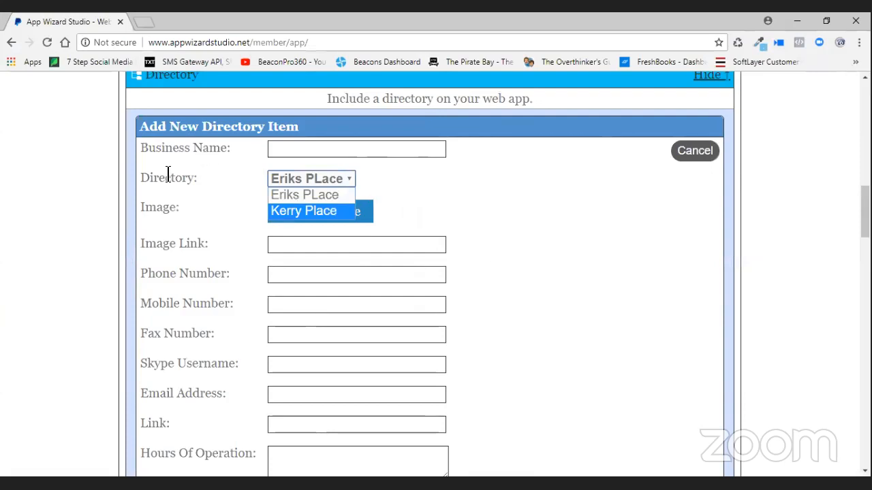
{"action": "left_click", "coordinate": [329, 195]}
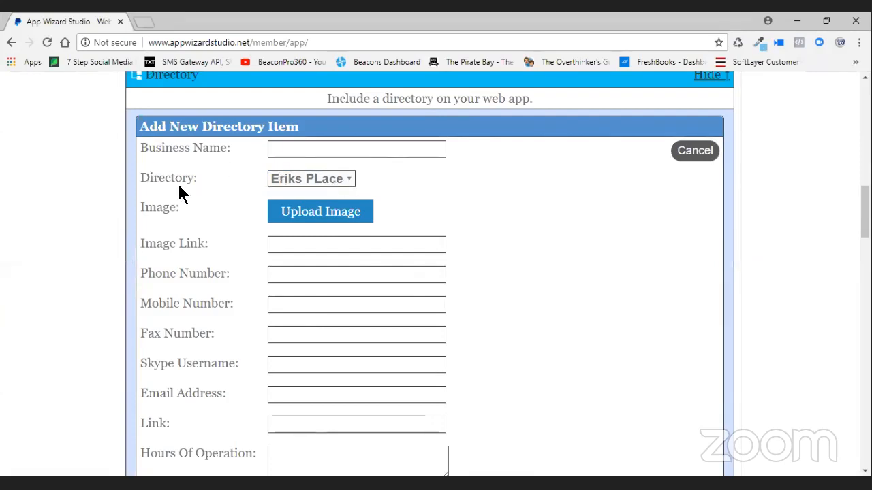
{"action": "left_click", "coordinate": [321, 180]}
{"action": "left_click", "coordinate": [324, 176]}
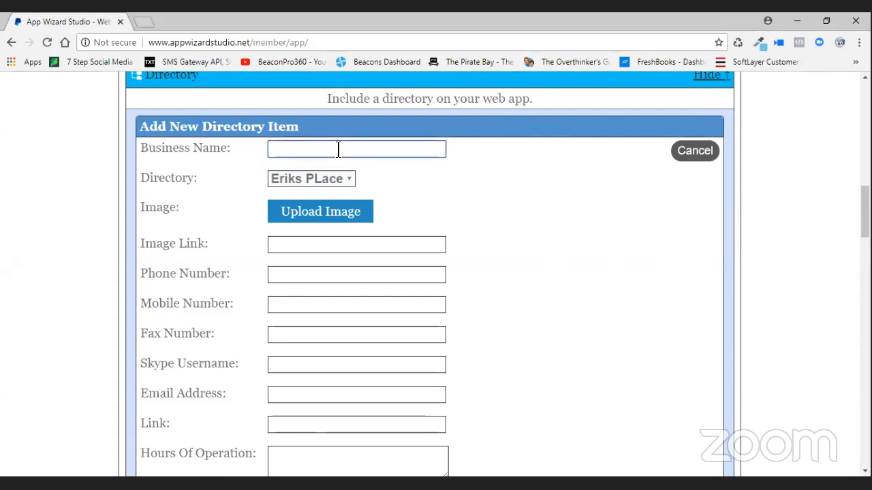
- Enter business name 'Eriks Place' and dismiss the image upload picker without a file
{"action": "type", "text": "Erik s Place"}
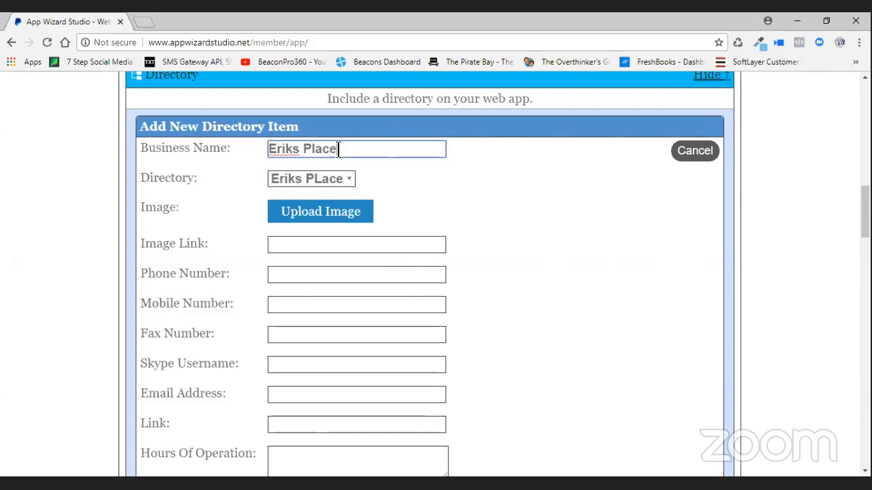
{"action": "left_click", "coordinate": [335, 246]}
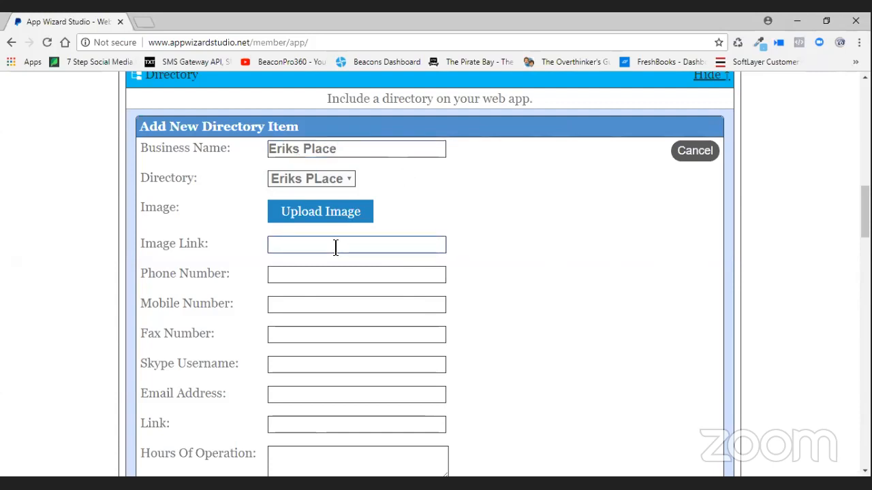
{"action": "left_click", "coordinate": [336, 213]}
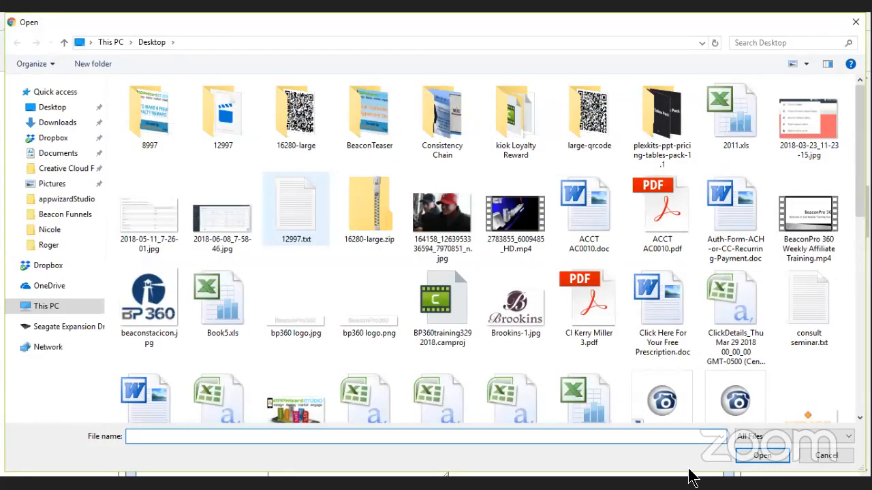
{"action": "left_click", "coordinate": [826, 455]}
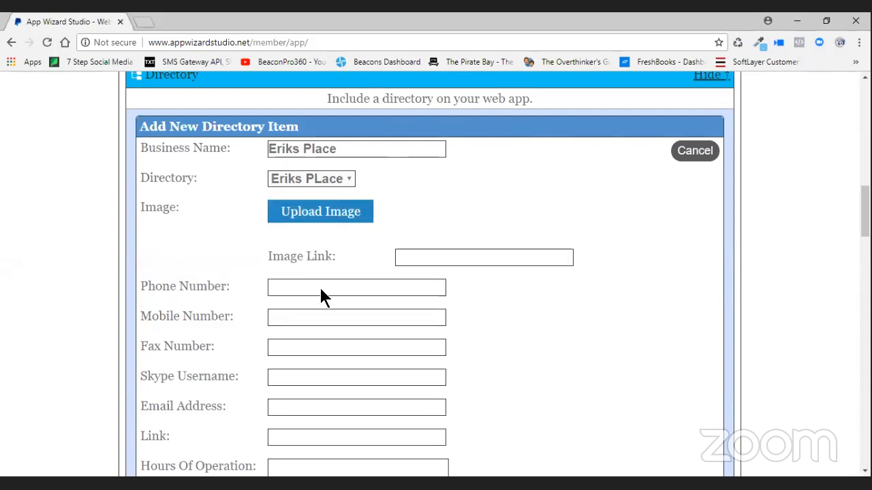
{"action": "scroll", "coordinate": [325, 424], "scroll_direction": "down", "scroll_amount": 2}
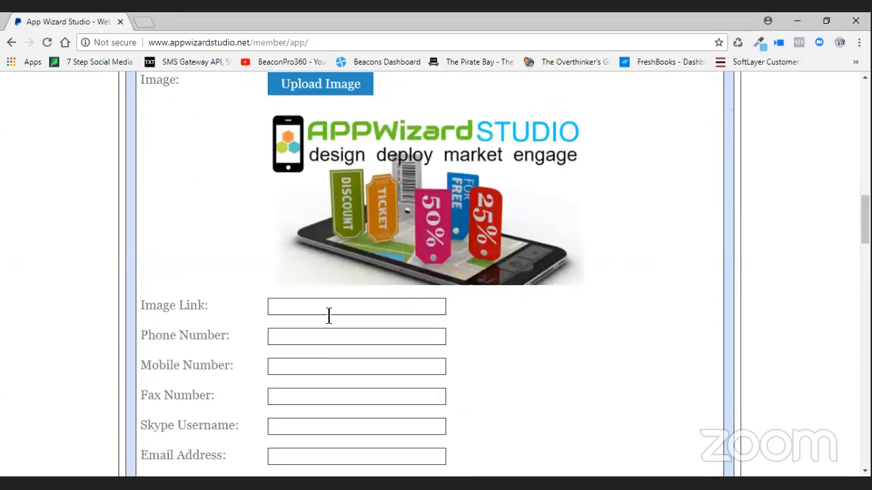
{"action": "left_click", "coordinate": [330, 309]}
{"action": "type", "text": "h"}
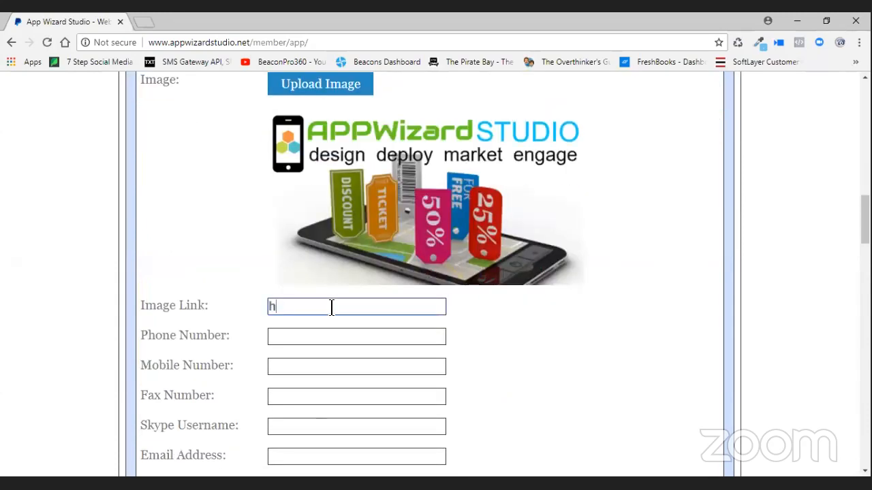
{"action": "type", "text": "ttp://1tap.mobi/erik"}
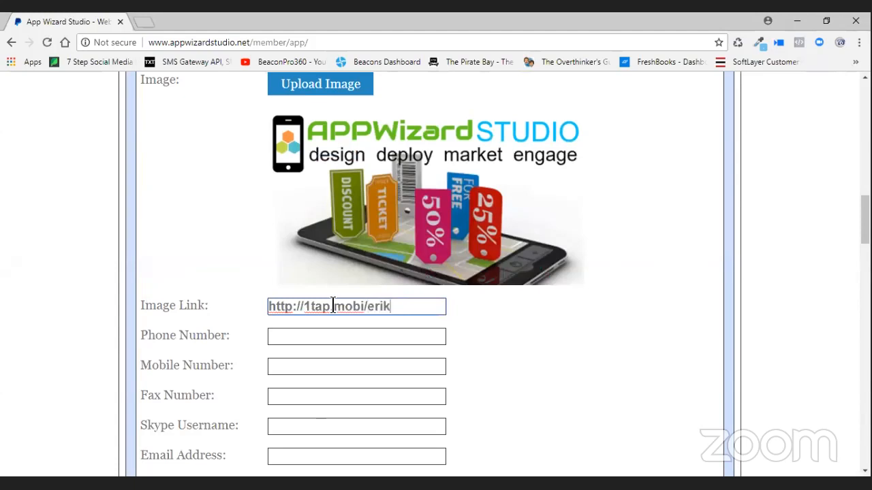
{"action": "type", "text": "place"}
{"action": "left_click", "coordinate": [316, 337]}
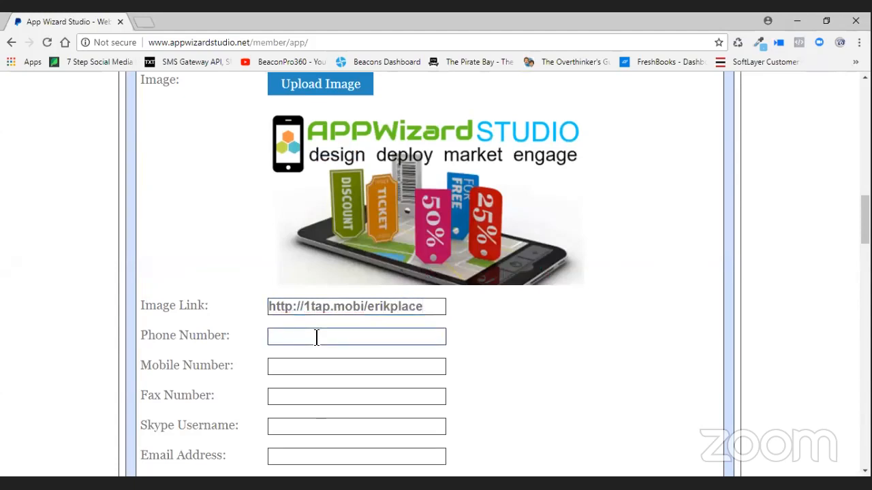
{"action": "type", "text": "555-555-1212"}
- Copy the phone number into the Mobile and Fax Number fields
{"action": "left_click_drag", "start_coordinate": [355, 338], "coordinate": [255, 334]}
{"action": "right_click", "coordinate": [303, 334]}
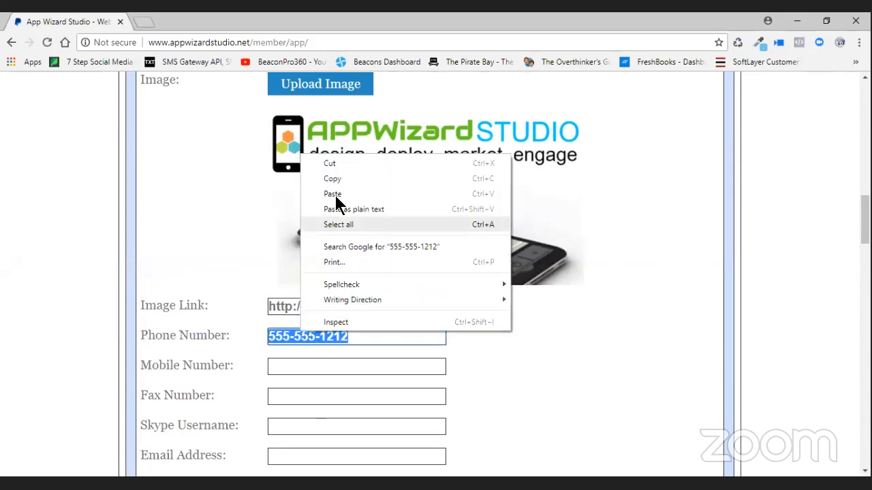
{"action": "left_click", "coordinate": [335, 180]}
{"action": "left_click", "coordinate": [320, 365]}
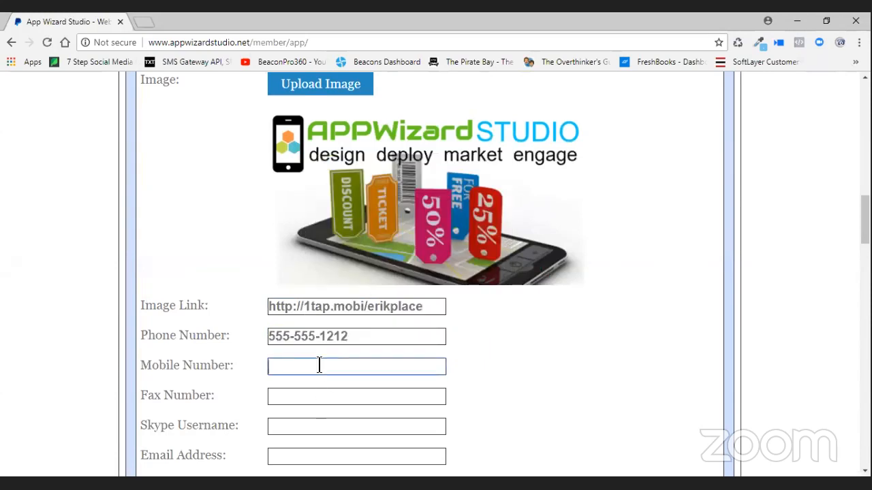
{"action": "key", "text": "ctrl+v"}
{"action": "left_click", "coordinate": [306, 397]}
{"action": "key", "text": "ctrl+v"}
- Enter the listing's e-mail address
{"action": "scroll", "coordinate": [308, 434], "scroll_direction": "down", "scroll_amount": 2}
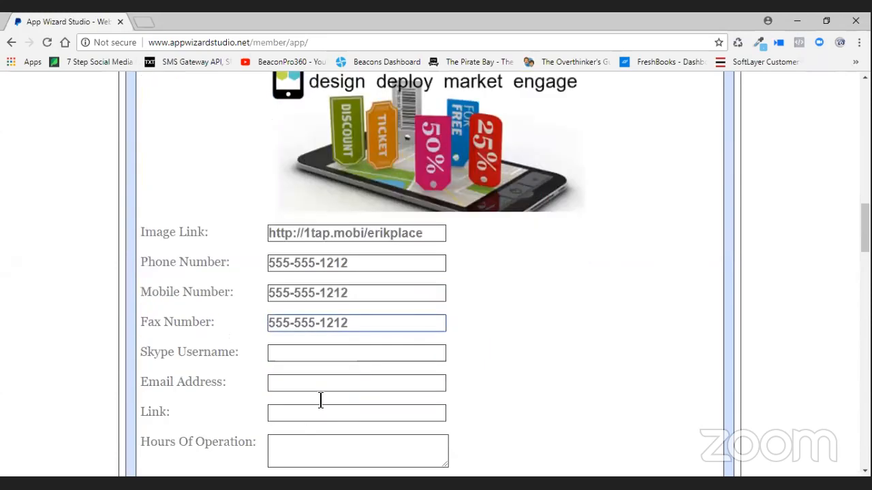
{"action": "left_click", "coordinate": [280, 327]}
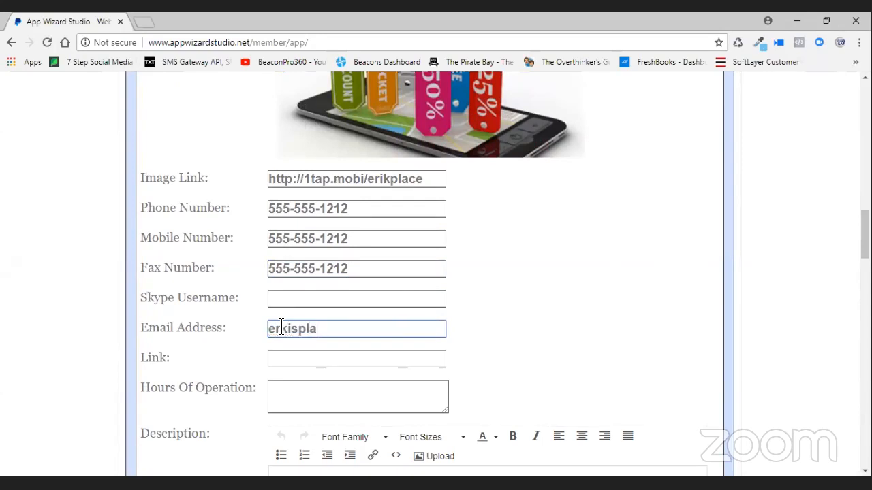
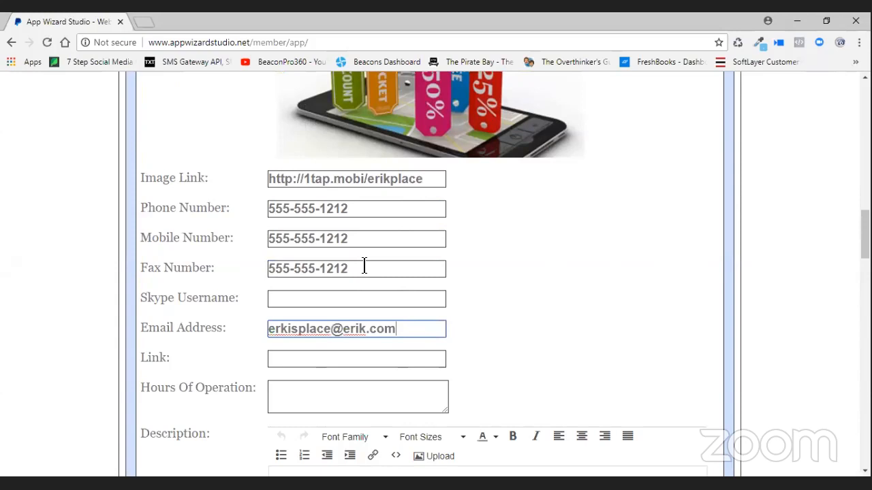
- Copy the image link URL into the Link field
{"action": "left_click_drag", "start_coordinate": [429, 178], "coordinate": [238, 176]}
{"action": "right_click", "coordinate": [307, 178]}
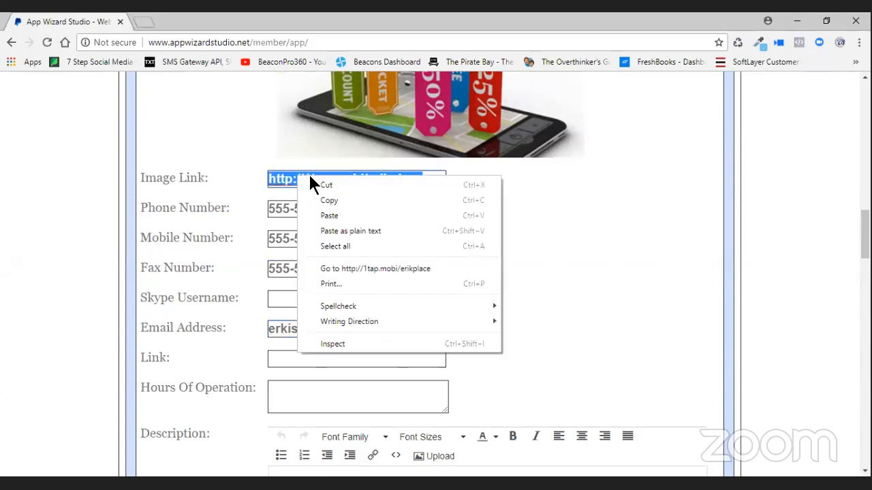
{"action": "left_click", "coordinate": [326, 202]}
{"action": "left_click", "coordinate": [298, 352]}
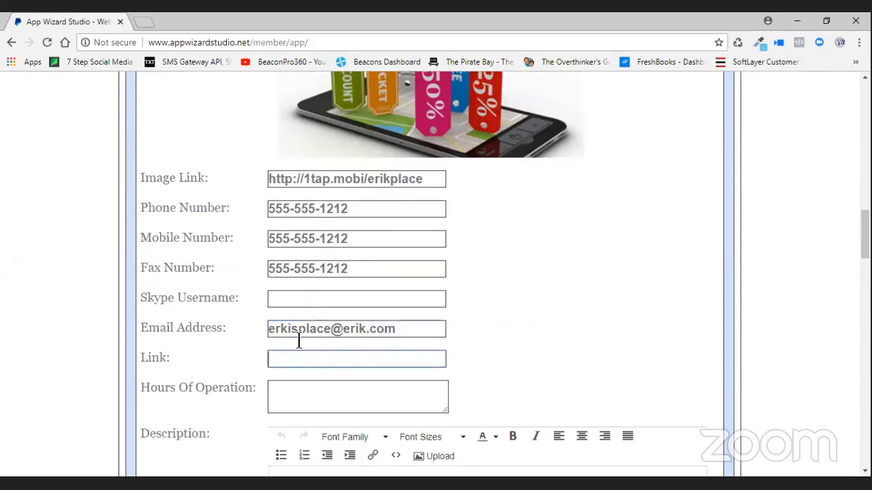
{"action": "key", "text": "ctrl+v"}
- Set hours of operation to '9:00 - 5:00 Mon - Fri'
{"action": "left_click", "coordinate": [316, 393]}
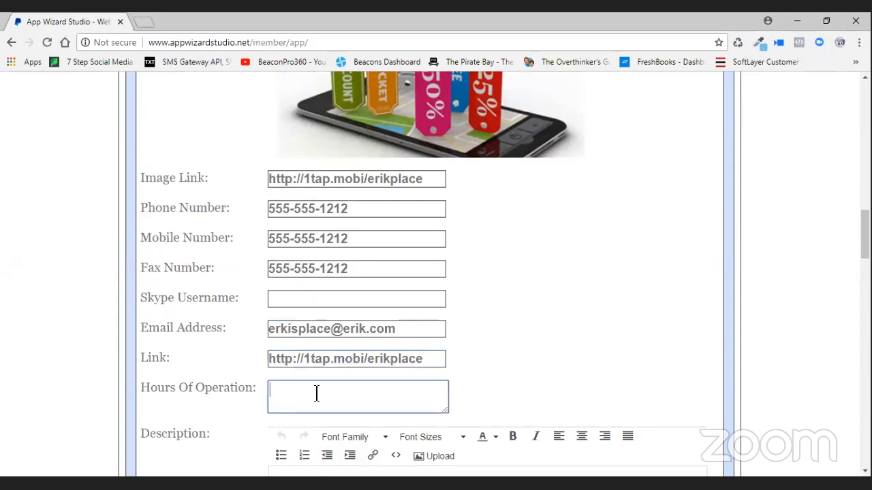
{"action": "type", "text": "9:00 - 5:00"}
{"action": "key", "text": "BackSpace"}
{"action": "type", "text": "5"}
{"action": "key", "text": "Right"}
{"action": "key", "text": "Right"}
{"action": "key", "text": "Right"}
{"action": "type", "text": "Mon"}
{"action": "type", "text": " thr"}
{"action": "key", "text": "BackSpace"}
{"action": "key", "text": "BackSpace"}
{"action": "key", "text": "BackSpace"}
{"action": "key", "text": "BackSpace"}
{"action": "key", "text": "BackSpace"}
{"action": "key", "text": "BackSpace"}
{"action": "type", "text": "on - "}
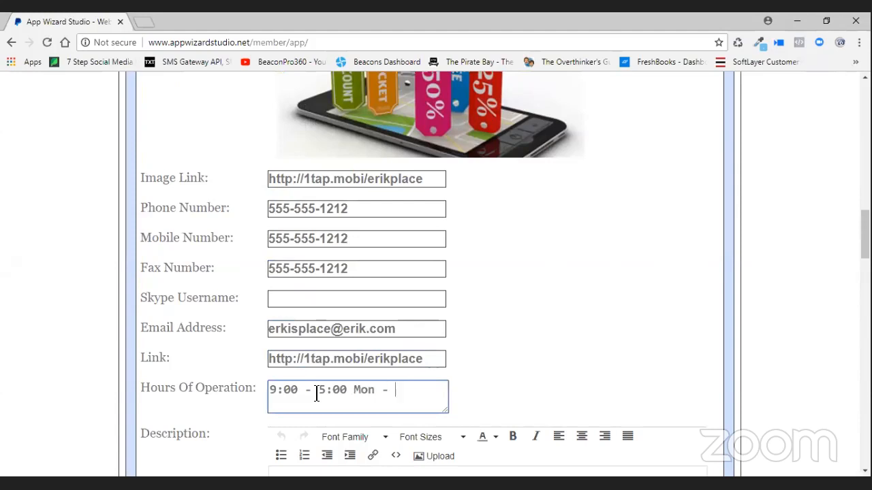
{"action": "type", "text": "Fri"}
{"action": "scroll", "coordinate": [383, 352], "scroll_direction": "down", "scroll_amount": 6}
{"action": "left_click", "coordinate": [315, 327]}
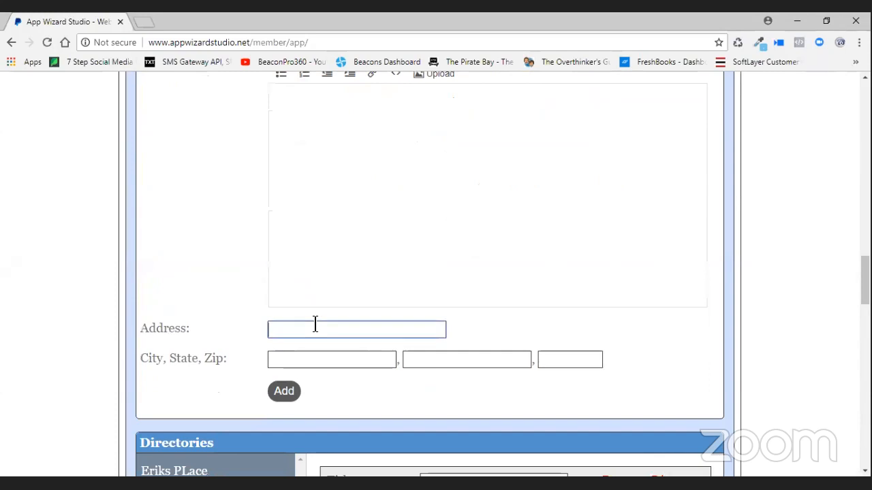
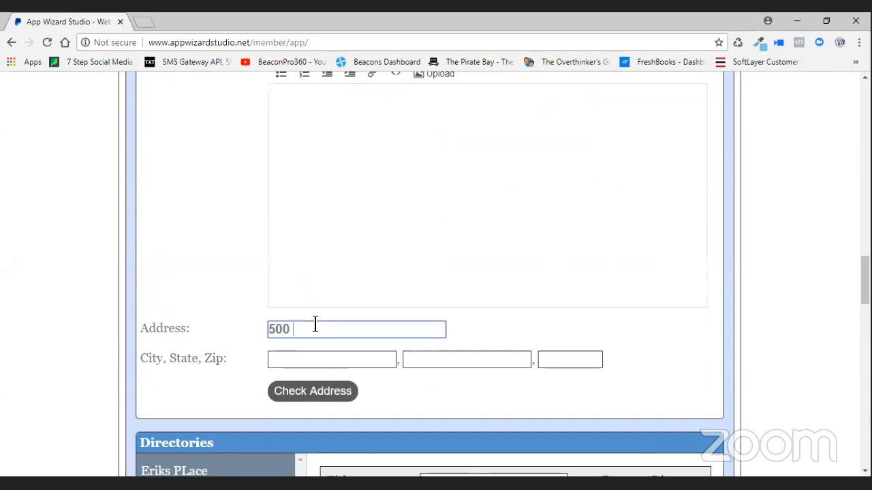
- Fill in city Commerce, state Tx, zip 75428 and check the address to load the map
{"action": "left_click", "coordinate": [309, 358]}
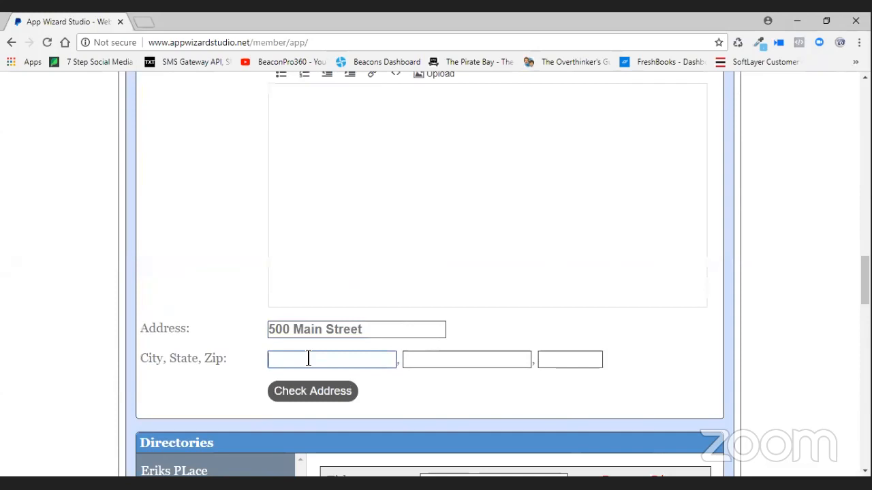
{"action": "type", "text": "Commerce"}
{"action": "key", "text": "Tab"}
{"action": "type", "text": "Tx"}
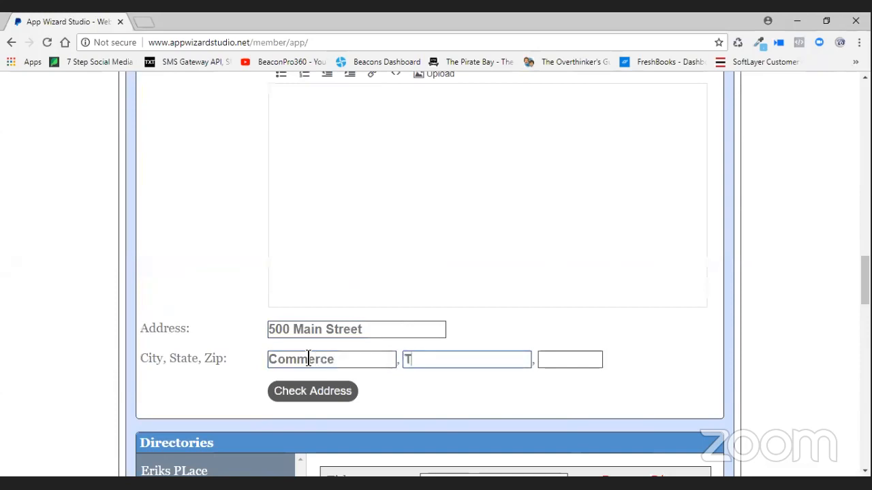
{"action": "key", "text": "Tab"}
{"action": "type", "text": "7"}
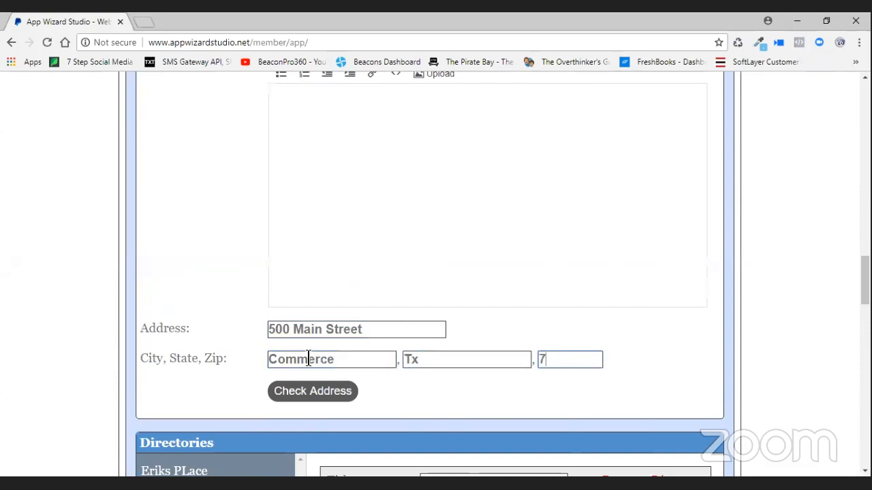
{"action": "type", "text": "5428"}
{"action": "scroll", "coordinate": [411, 363], "scroll_direction": "down", "scroll_amount": 2}
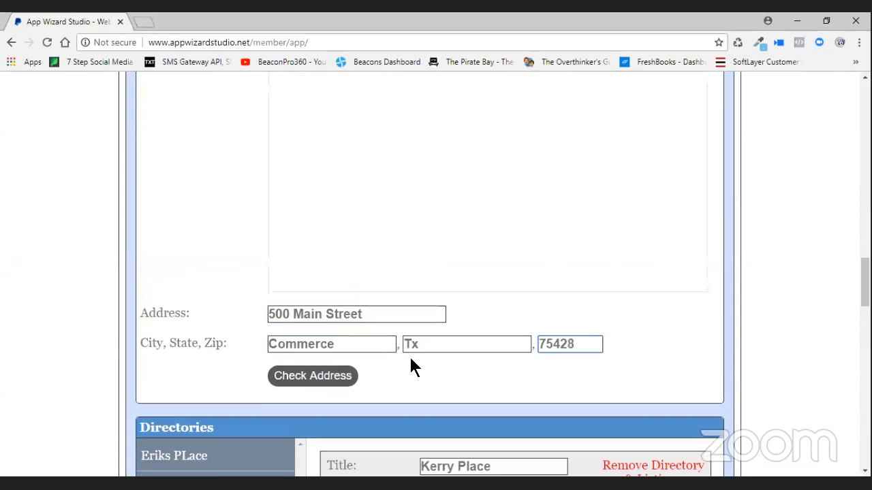
{"action": "left_click", "coordinate": [339, 266]}
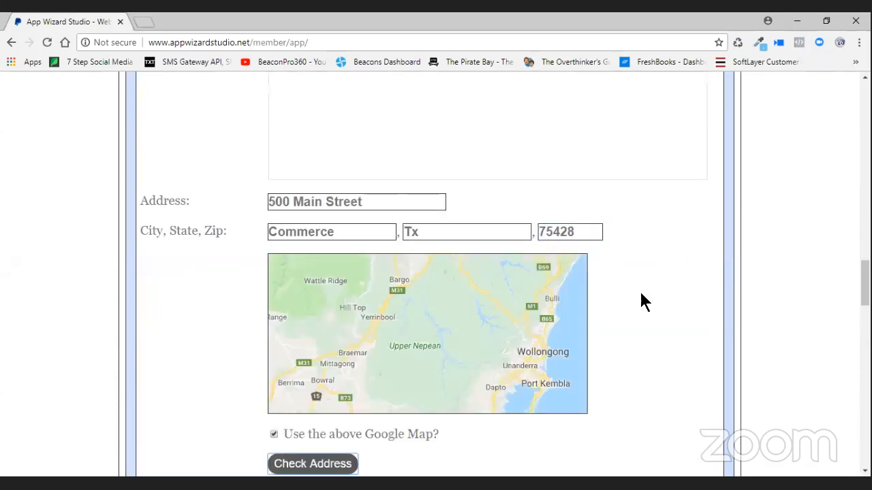
{"action": "scroll", "coordinate": [640, 302], "scroll_direction": "down", "scroll_amount": 2}
- Add the mapped address to the Kerry Place listing and save it
{"action": "left_click", "coordinate": [284, 341]}
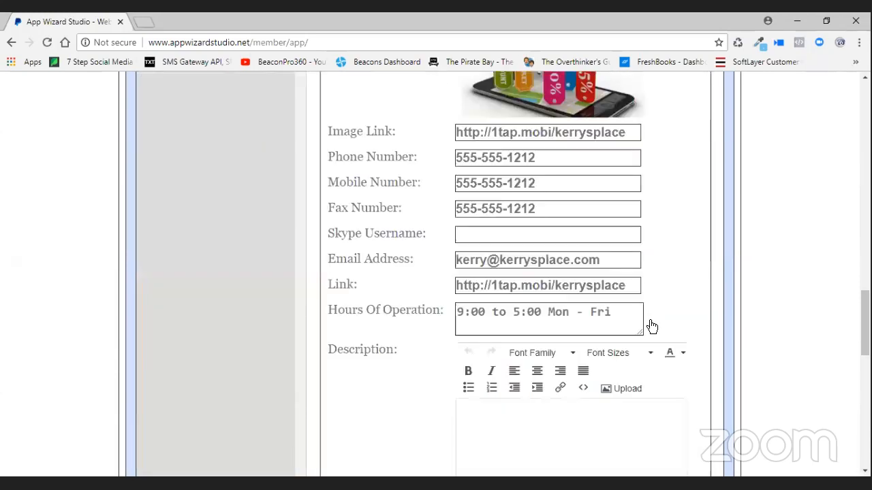
{"action": "scroll", "coordinate": [761, 322], "scroll_direction": "down", "scroll_amount": 4}
{"action": "scroll", "coordinate": [764, 327], "scroll_direction": "down", "scroll_amount": 3}
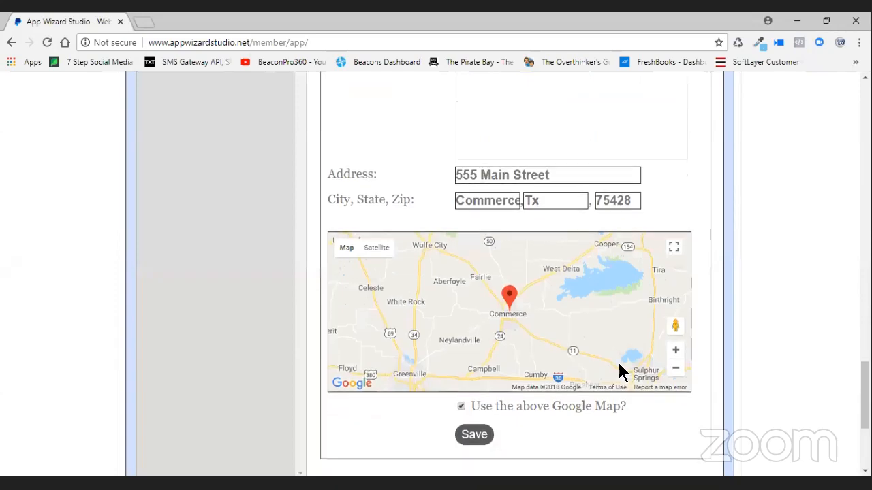
{"action": "scroll", "coordinate": [620, 364], "scroll_direction": "down", "scroll_amount": 2}
{"action": "left_click", "coordinate": [473, 325]}
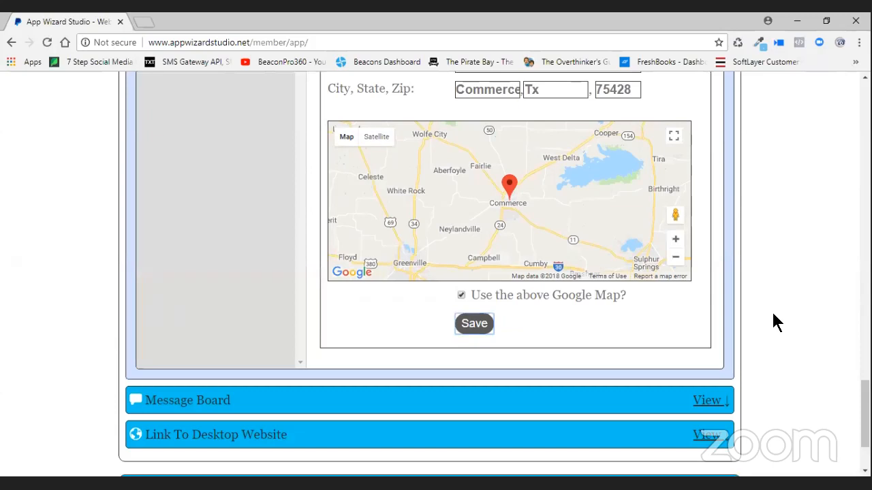
- Open the Eriks PLace directory for editing and expand the Eriks Place listing's details
{"action": "scroll", "coordinate": [773, 315], "scroll_direction": "up", "scroll_amount": 10}
{"action": "scroll", "coordinate": [774, 315], "scroll_direction": "up", "scroll_amount": 5}
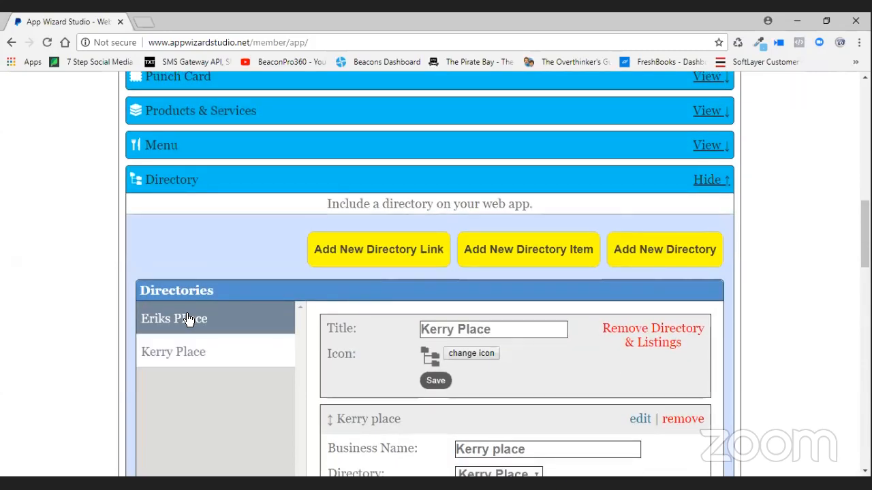
{"action": "left_click", "coordinate": [243, 319]}
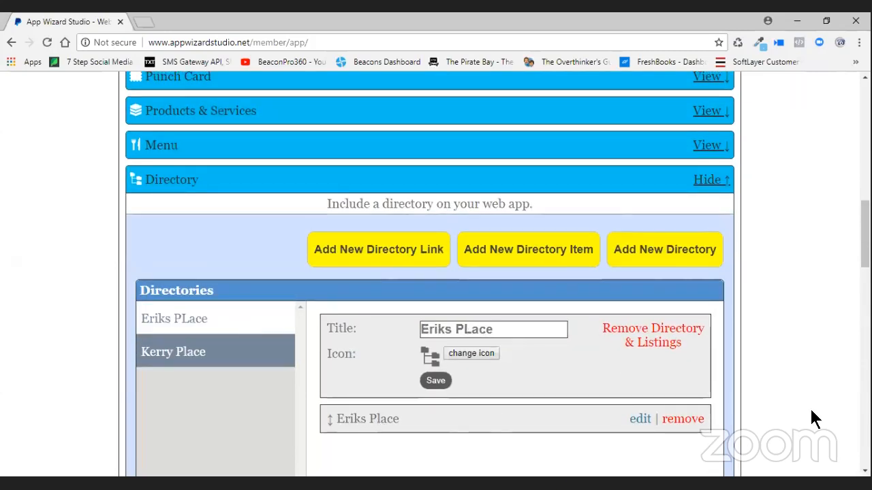
{"action": "left_click", "coordinate": [638, 419]}
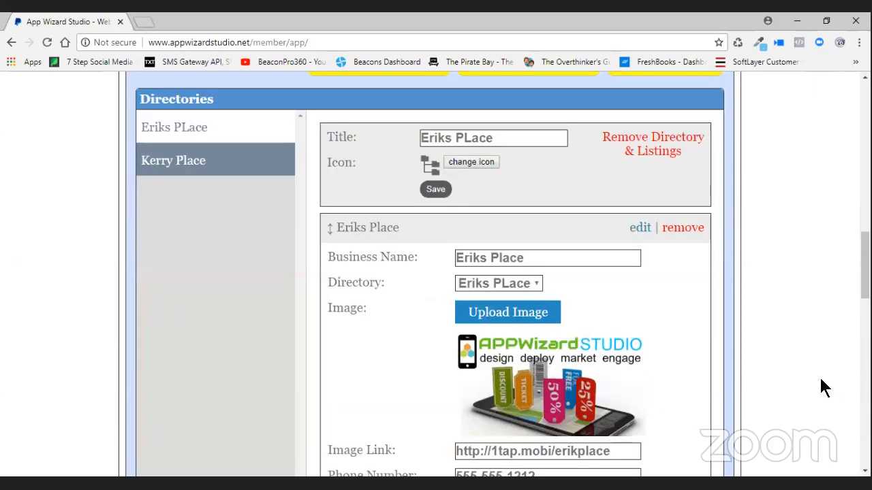
{"action": "scroll", "coordinate": [822, 387], "scroll_direction": "up", "scroll_amount": 9}
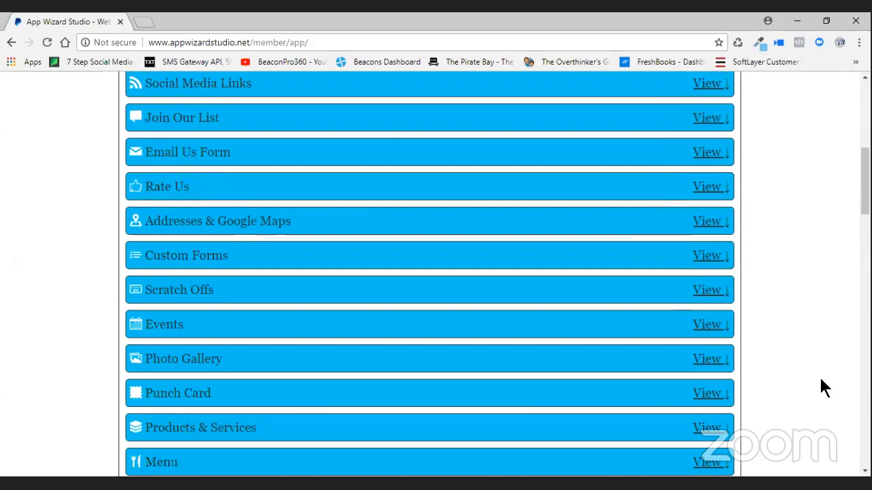
{"action": "scroll", "coordinate": [823, 386], "scroll_direction": "up", "scroll_amount": 4}
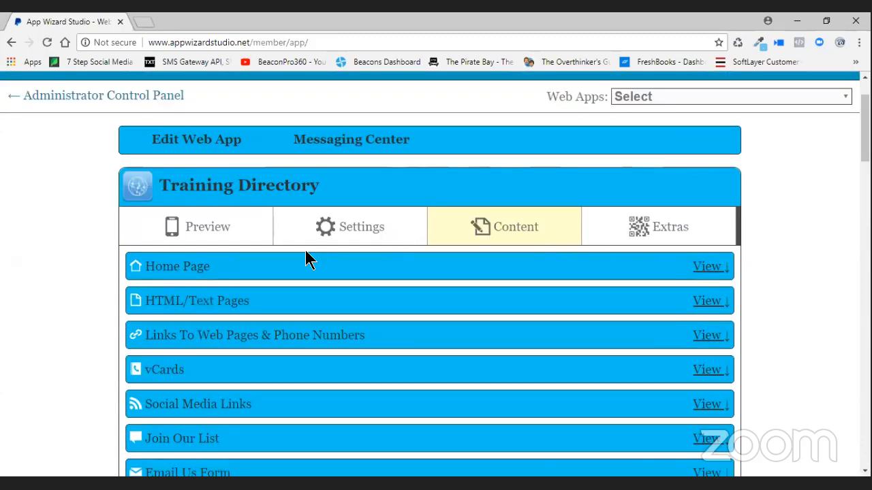
- Open Settings > Slide Menu > Slide Menu Links and expand the Home link
{"action": "left_click", "coordinate": [373, 235]}
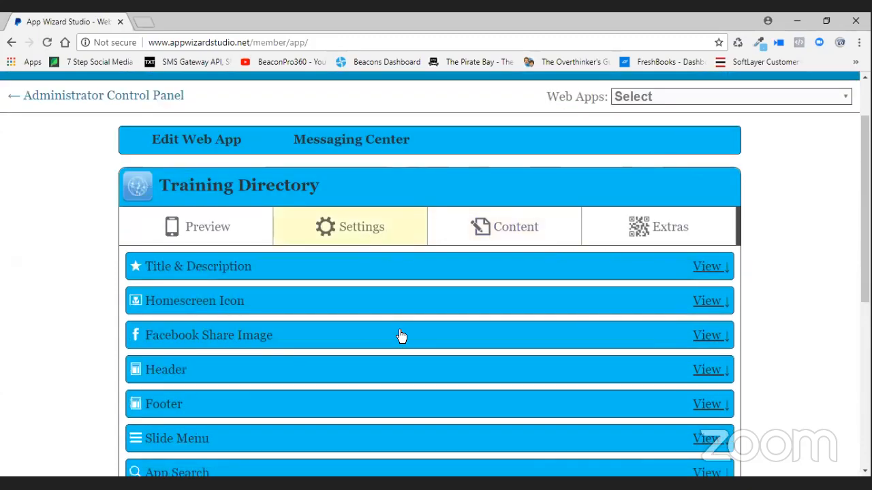
{"action": "scroll", "coordinate": [399, 336], "scroll_direction": "down", "scroll_amount": 3}
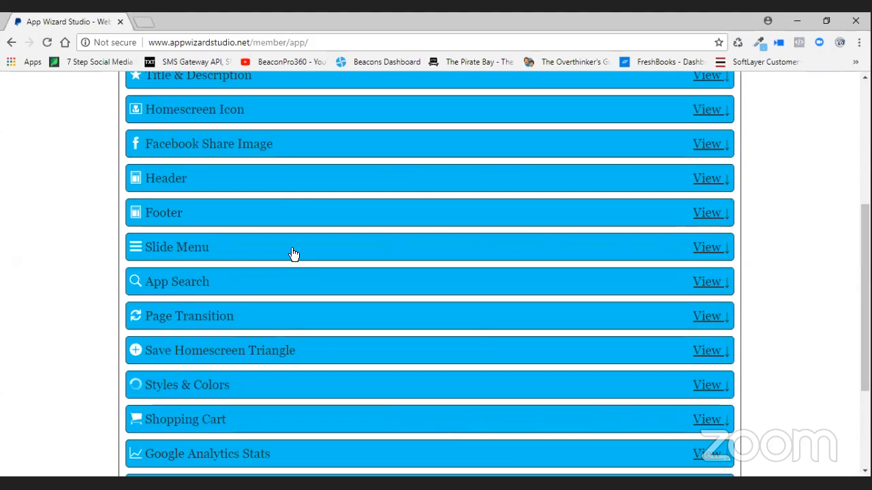
{"action": "left_click", "coordinate": [293, 253]}
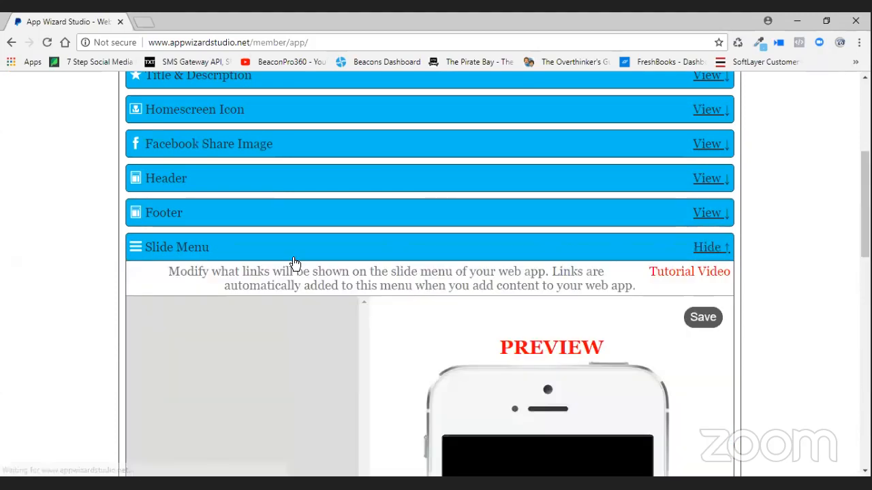
{"action": "scroll", "coordinate": [380, 338], "scroll_direction": "down", "scroll_amount": 2}
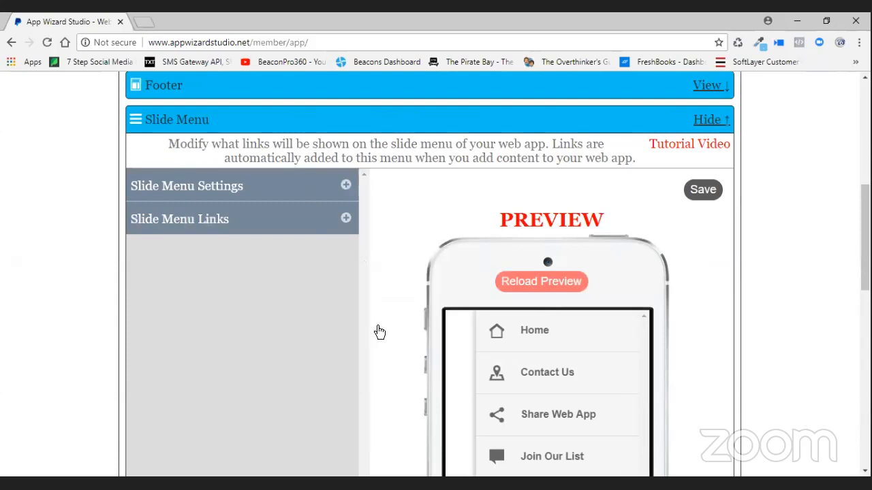
{"action": "left_click", "coordinate": [348, 222]}
{"action": "left_click", "coordinate": [346, 249]}
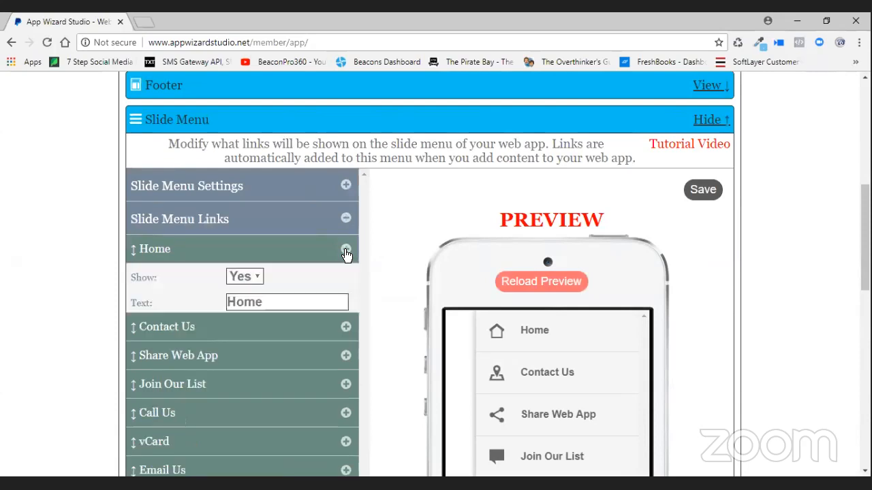
- Set Show to No for the Contact Us and Share Web App links
{"action": "left_click", "coordinate": [343, 358]}
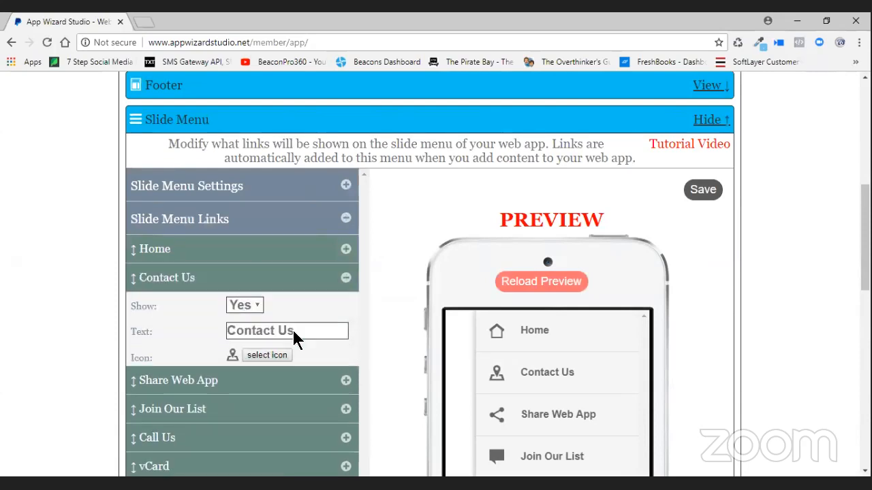
{"action": "left_click", "coordinate": [247, 305]}
{"action": "left_click", "coordinate": [239, 336]}
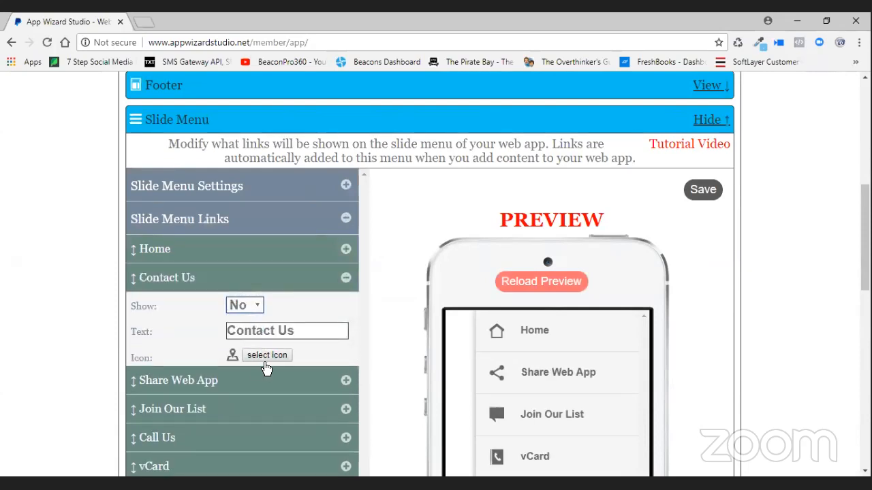
{"action": "left_click", "coordinate": [345, 381]}
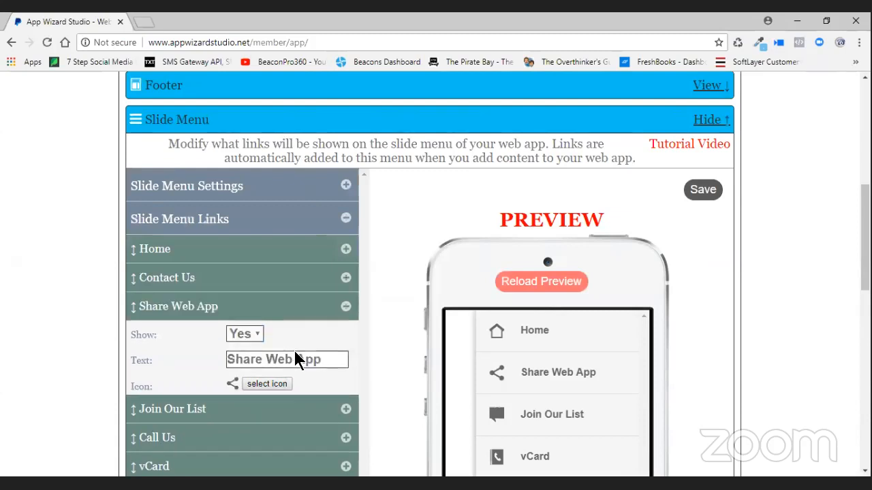
{"action": "left_click", "coordinate": [253, 333]}
{"action": "left_click", "coordinate": [238, 366]}
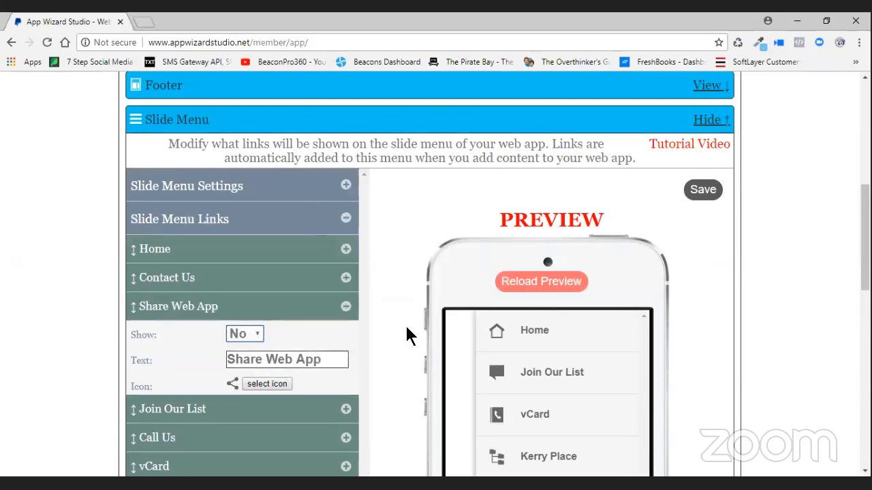
- Set Show to No for the Join Our List and Call Us links
{"action": "scroll", "coordinate": [360, 307], "scroll_direction": "down", "scroll_amount": 2}
{"action": "left_click", "coordinate": [346, 280]}
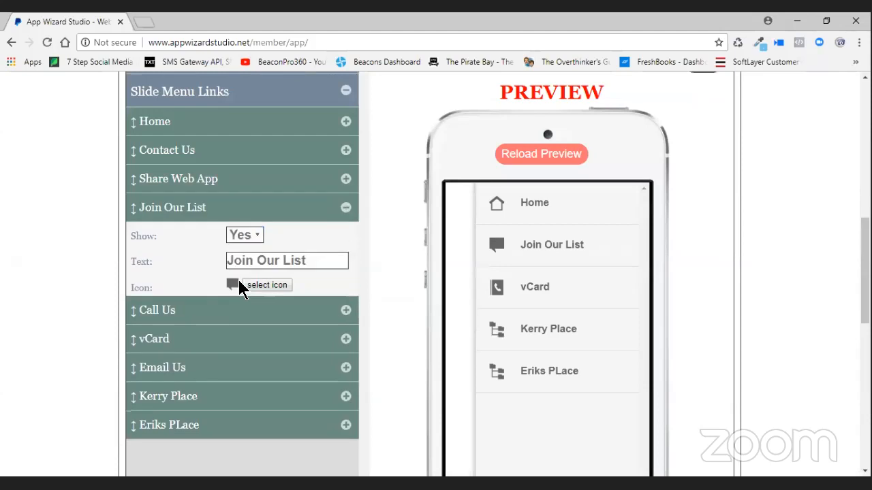
{"action": "left_click", "coordinate": [244, 236]}
{"action": "left_click", "coordinate": [237, 266]}
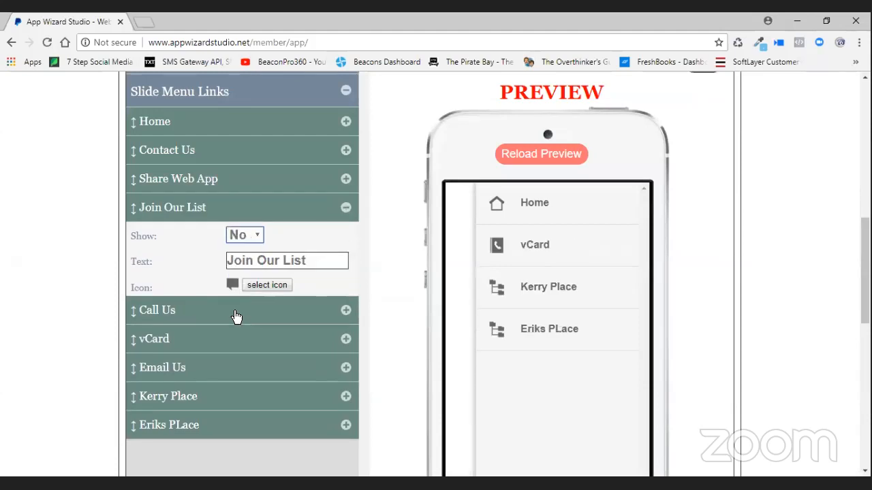
{"action": "left_click", "coordinate": [245, 301]}
{"action": "left_click", "coordinate": [252, 269]}
{"action": "left_click", "coordinate": [249, 279]}
{"action": "left_click", "coordinate": [245, 263]}
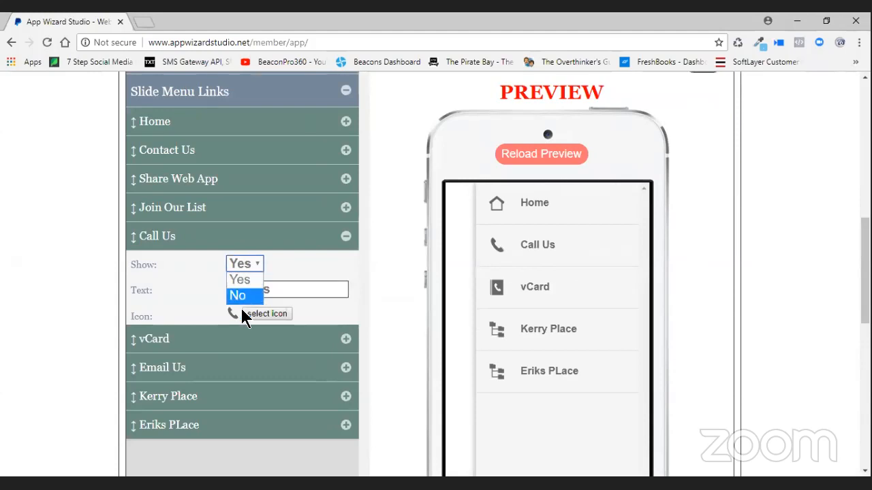
{"action": "left_click", "coordinate": [244, 342]}
- Hide the vCard link, expand Email Us, and save the slide menu links
{"action": "left_click", "coordinate": [254, 336]}
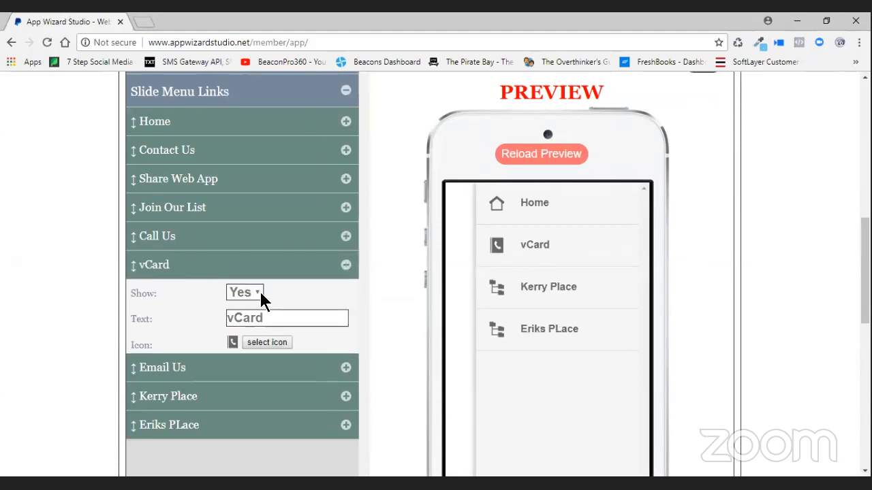
{"action": "left_click", "coordinate": [238, 326]}
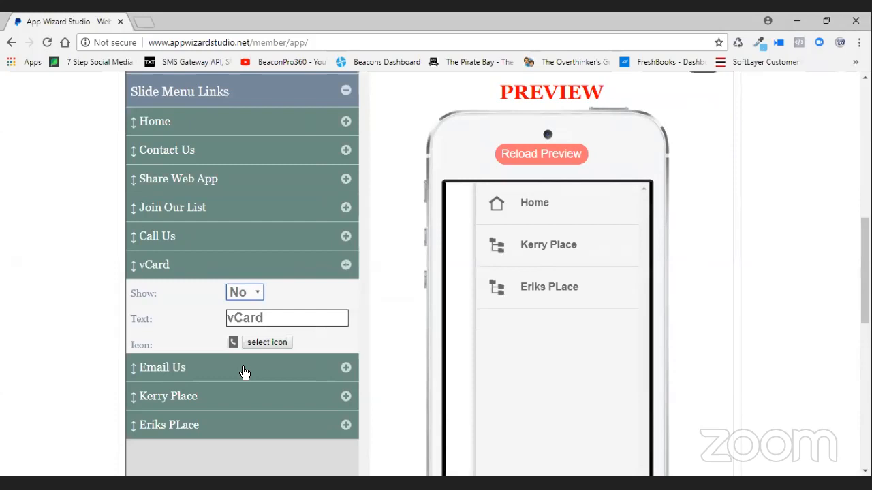
{"action": "left_click", "coordinate": [245, 371]}
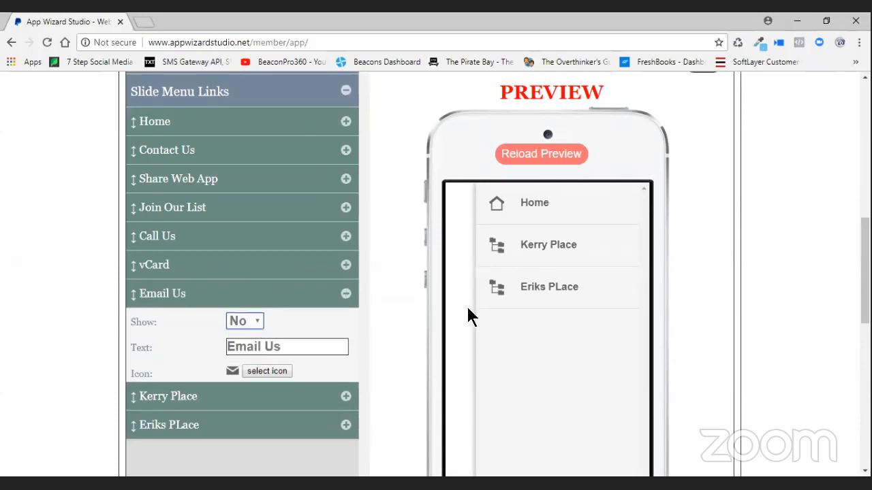
{"action": "scroll", "coordinate": [749, 302], "scroll_direction": "up", "scroll_amount": 1}
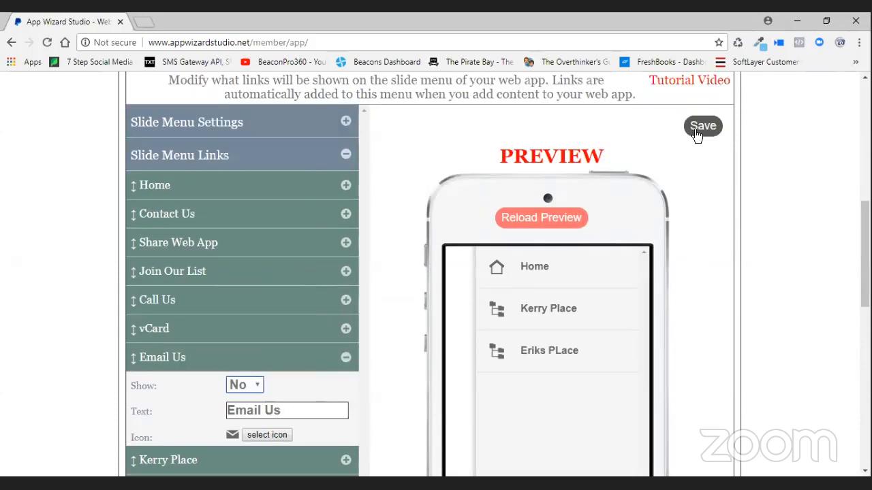
{"action": "left_click", "coordinate": [700, 130]}
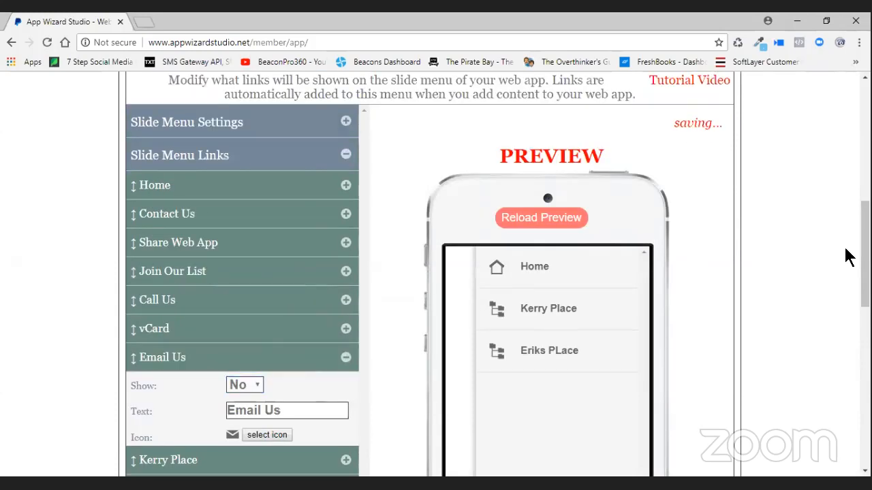
- Review the Kerry Place link's options and save the slide menu settings again
{"action": "left_click", "coordinate": [346, 156]}
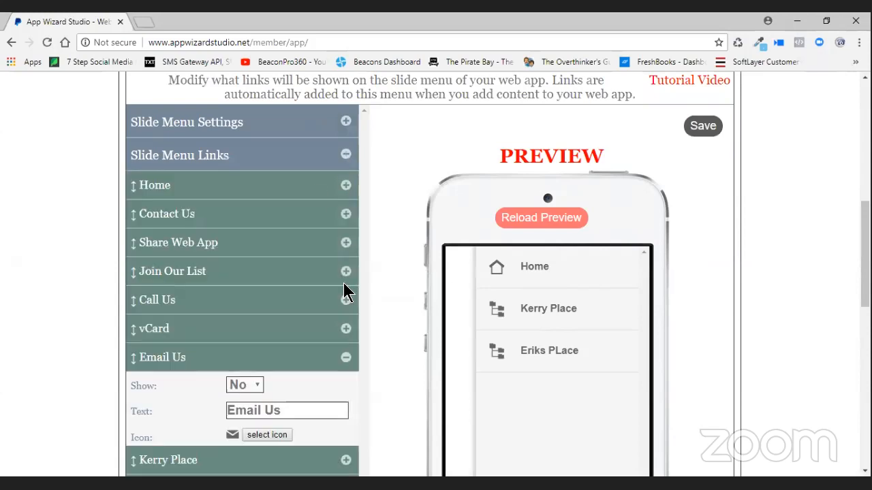
{"action": "scroll", "coordinate": [387, 366], "scroll_direction": "down", "scroll_amount": 2}
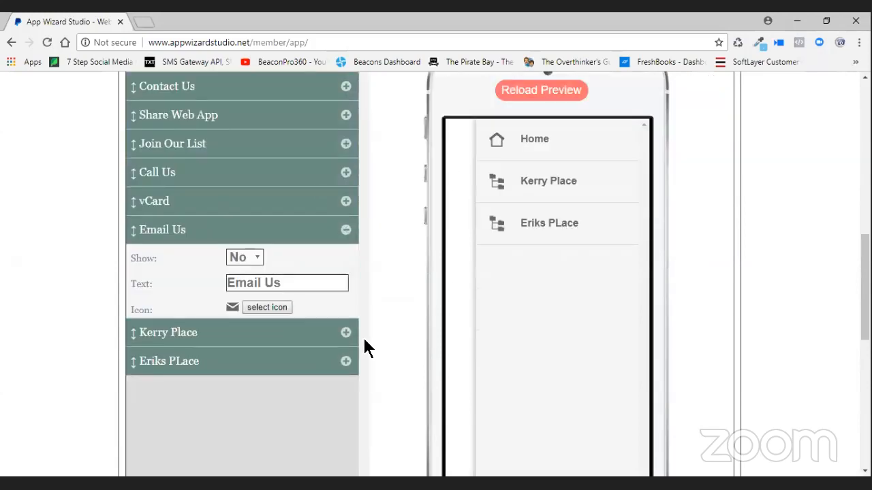
{"action": "left_click", "coordinate": [344, 333]}
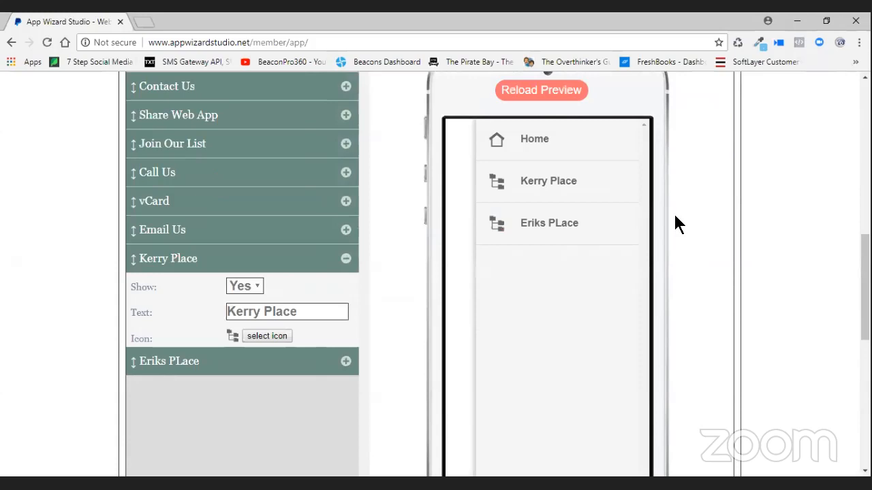
{"action": "scroll", "coordinate": [711, 211], "scroll_direction": "up", "scroll_amount": 3}
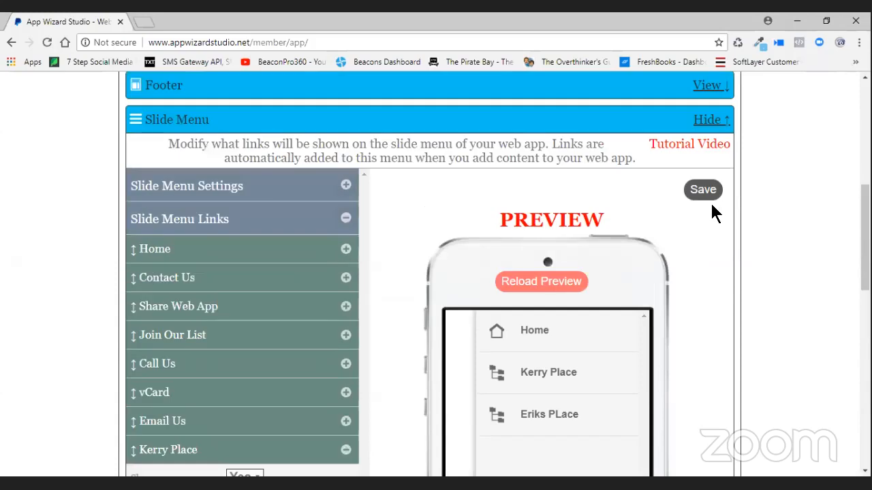
{"action": "left_click", "coordinate": [703, 190]}
{"action": "scroll", "coordinate": [681, 263], "scroll_direction": "up", "scroll_amount": 4}
{"action": "scroll", "coordinate": [522, 298], "scroll_direction": "down", "scroll_amount": 2}
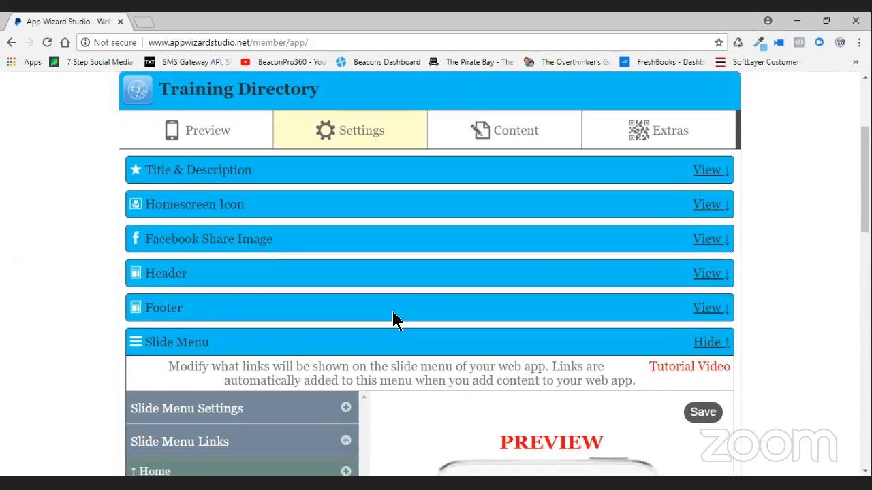
- Under Header > Button Bar, add a new button linked to the Slide Menu
{"action": "left_click", "coordinate": [345, 348]}
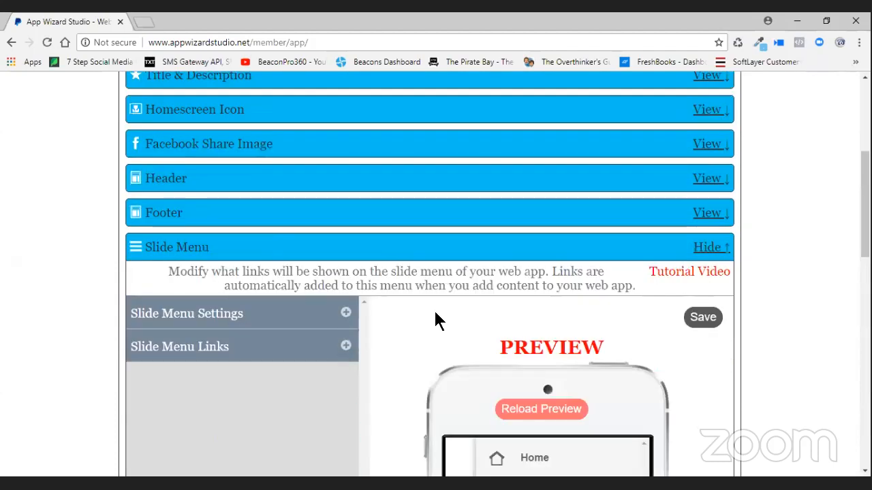
{"action": "scroll", "coordinate": [424, 330], "scroll_direction": "up", "scroll_amount": 2}
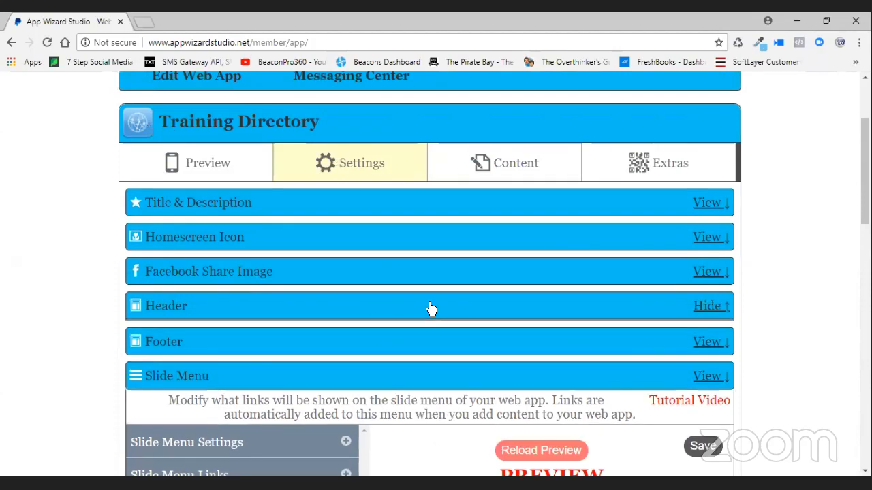
{"action": "left_click", "coordinate": [339, 305]}
{"action": "scroll", "coordinate": [366, 228], "scroll_direction": "down", "scroll_amount": 3}
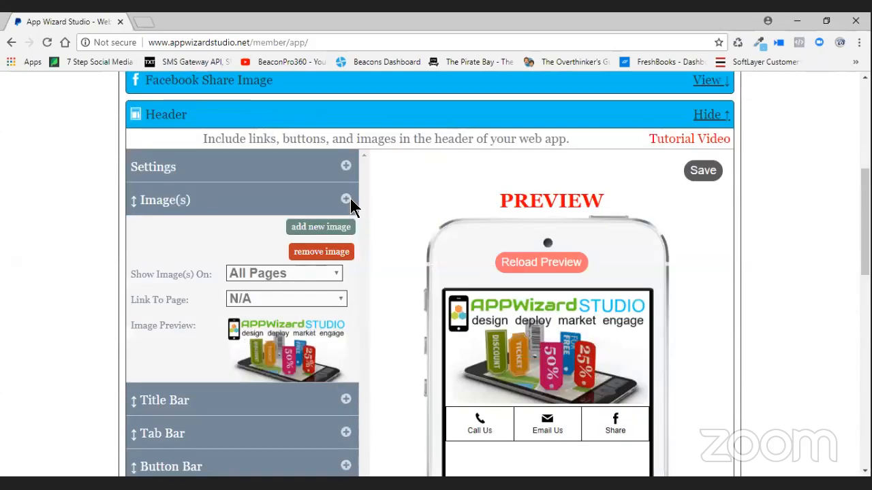
{"action": "left_click", "coordinate": [347, 200]}
{"action": "left_click", "coordinate": [345, 306]}
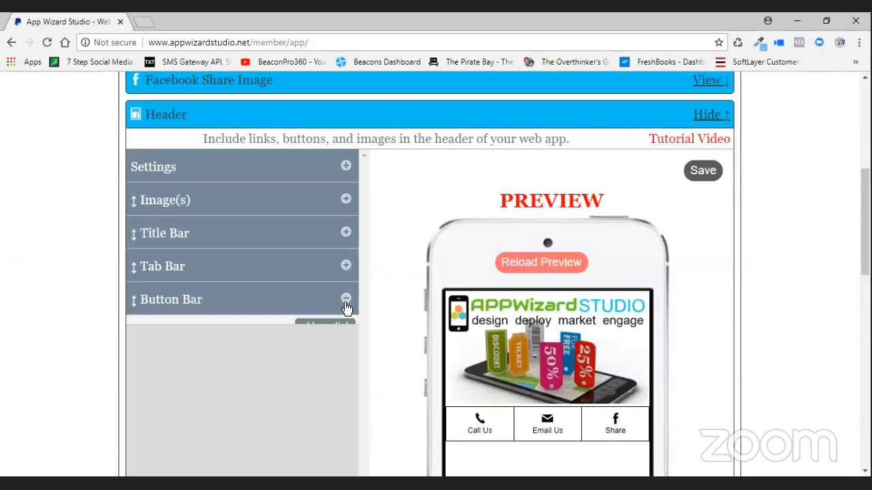
{"action": "left_click", "coordinate": [339, 328]}
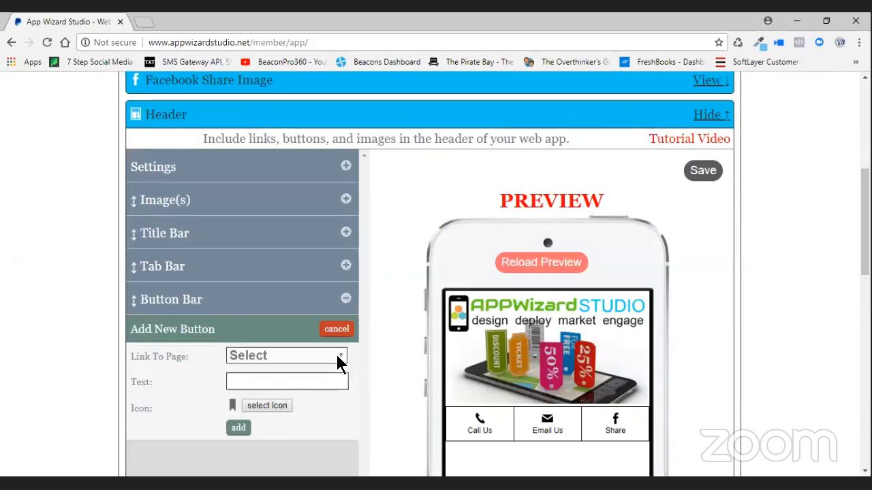
{"action": "left_click", "coordinate": [338, 355]}
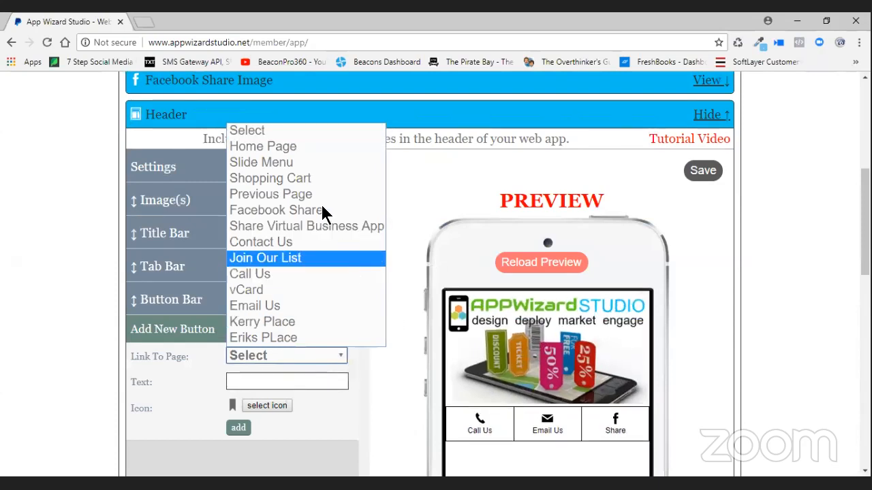
{"action": "left_click", "coordinate": [285, 162]}
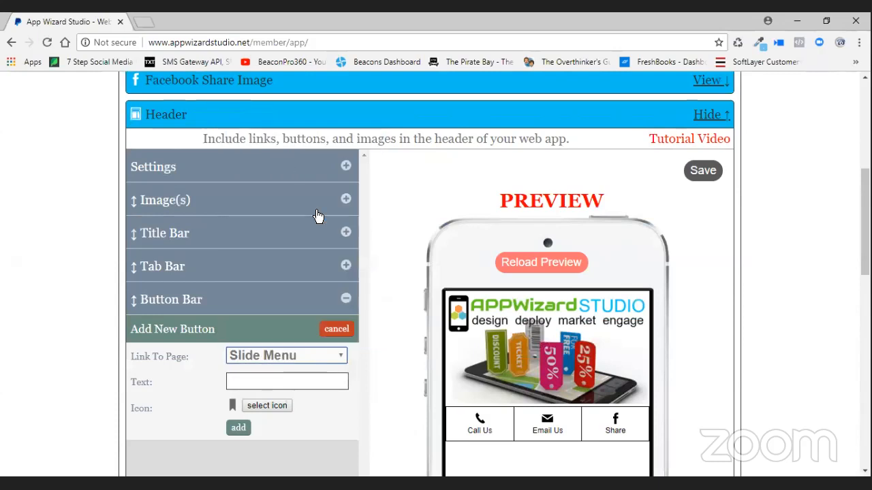
- Label the button 'Click Here For Directory Listings', fixing the typo, and add it
{"action": "double_click", "coordinate": [276, 382]}
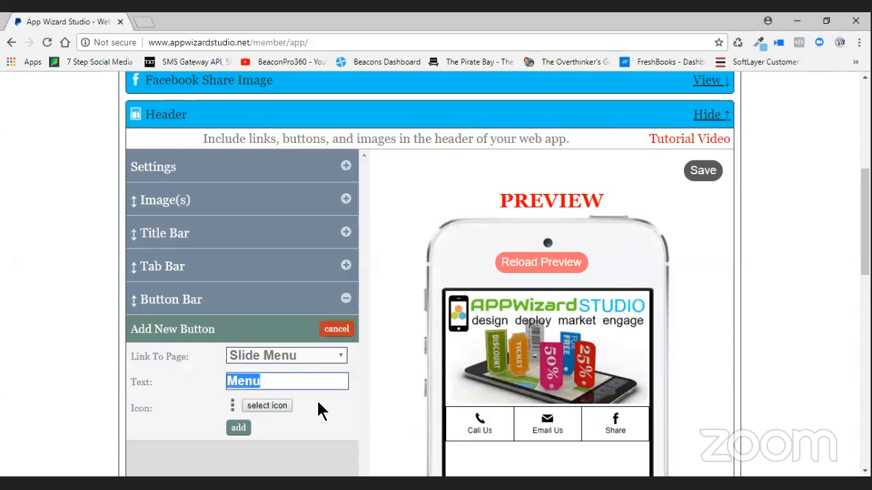
{"action": "type", "text": "Clcik Here For Direct"}
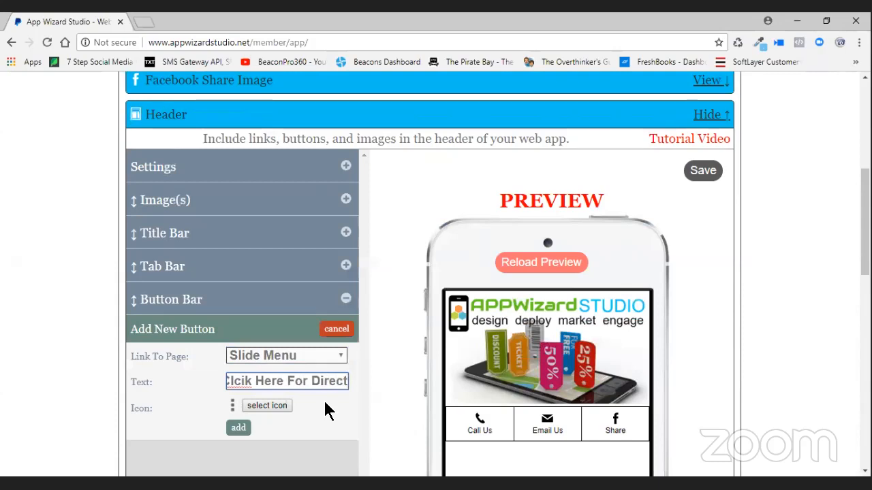
{"action": "key", "text": "Home"}
{"action": "key", "text": "End"}
{"action": "type", "text": "ory Listings"}
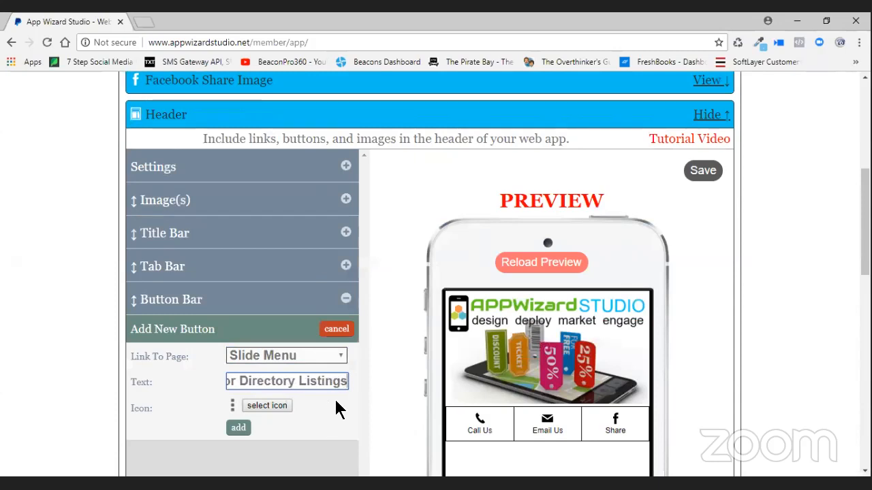
{"action": "triple_click", "coordinate": [252, 379]}
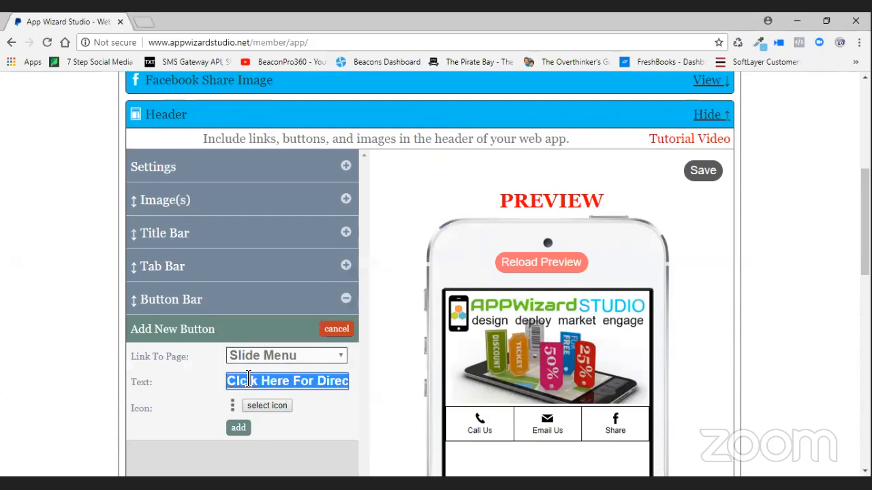
{"action": "left_click", "coordinate": [303, 385]}
{"action": "key", "text": "BackSpace"}
{"action": "key", "text": "Right"}
{"action": "type", "text": "c"}
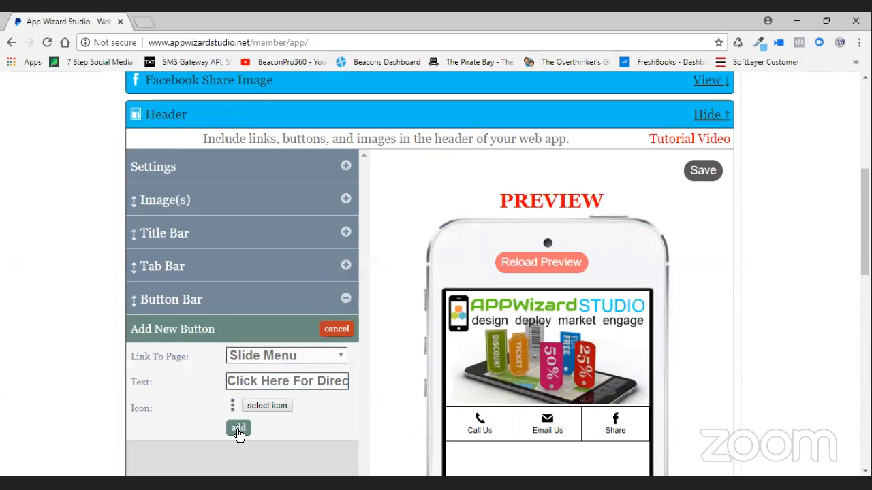
{"action": "left_click", "coordinate": [239, 429]}
- Drag the Button Bar above the header Image(s), save the header, and open Preview
{"action": "scroll", "coordinate": [518, 412], "scroll_direction": "down", "scroll_amount": 1}
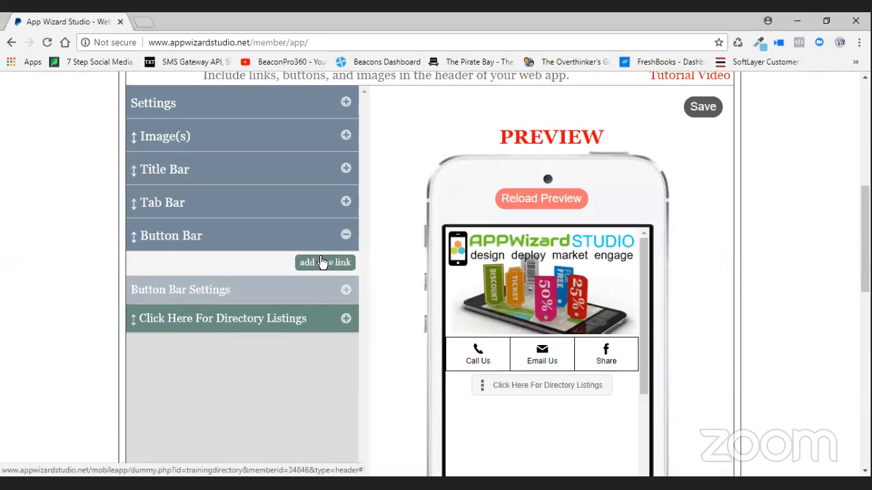
{"action": "scroll", "coordinate": [323, 263], "scroll_direction": "up", "scroll_amount": 1}
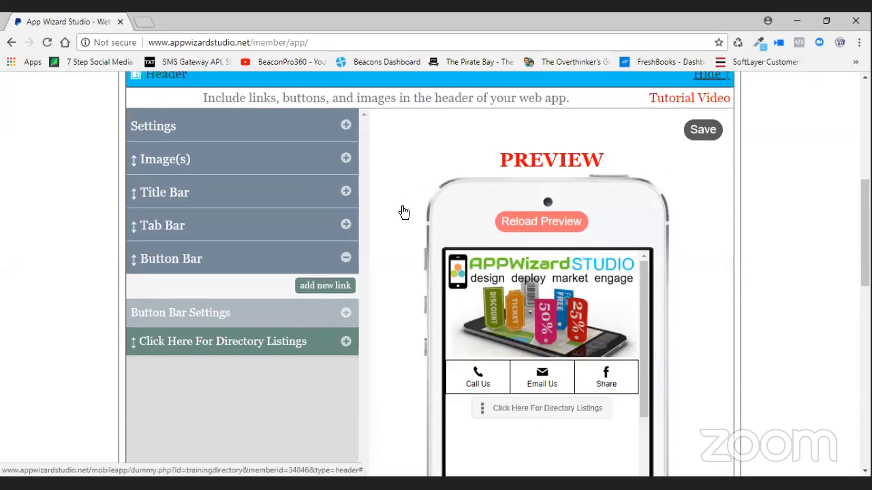
{"action": "scroll", "coordinate": [402, 218], "scroll_direction": "up", "scroll_amount": 4}
{"action": "scroll", "coordinate": [368, 203], "scroll_direction": "down", "scroll_amount": 5}
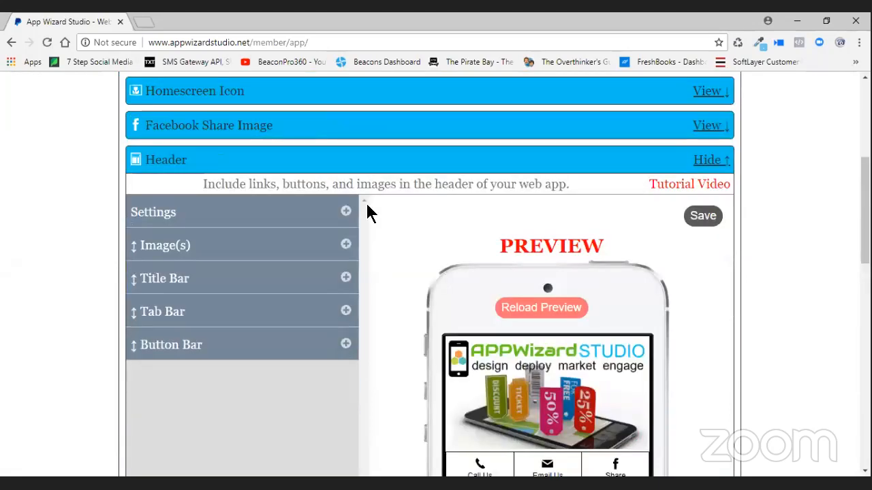
{"action": "scroll", "coordinate": [364, 201], "scroll_direction": "up", "scroll_amount": 1}
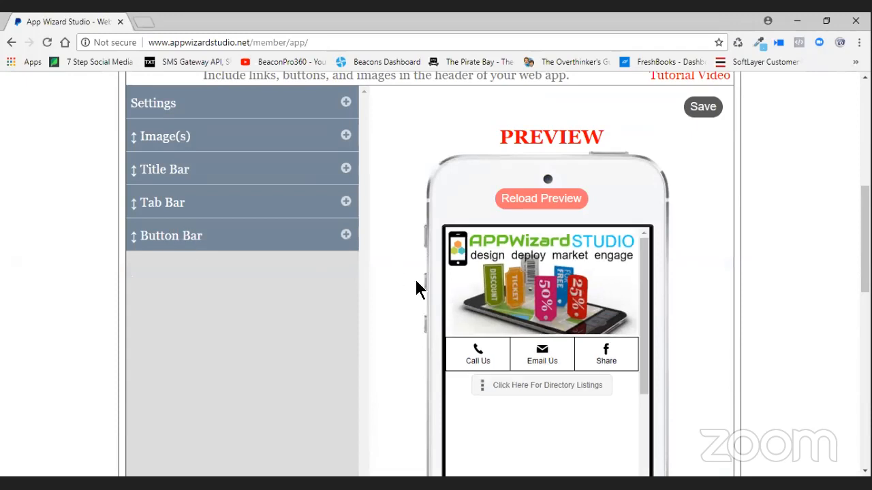
{"action": "scroll", "coordinate": [400, 269], "scroll_direction": "up", "scroll_amount": 1}
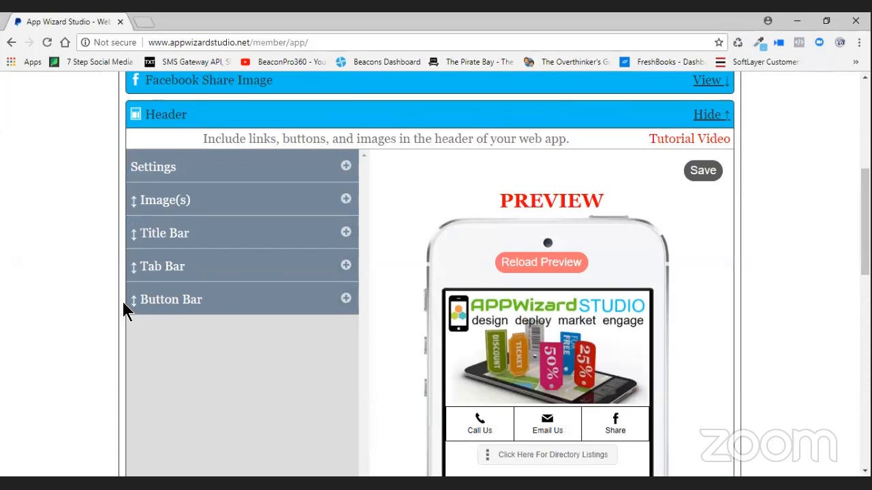
{"action": "left_click_drag", "start_coordinate": [171, 310], "coordinate": [179, 195]}
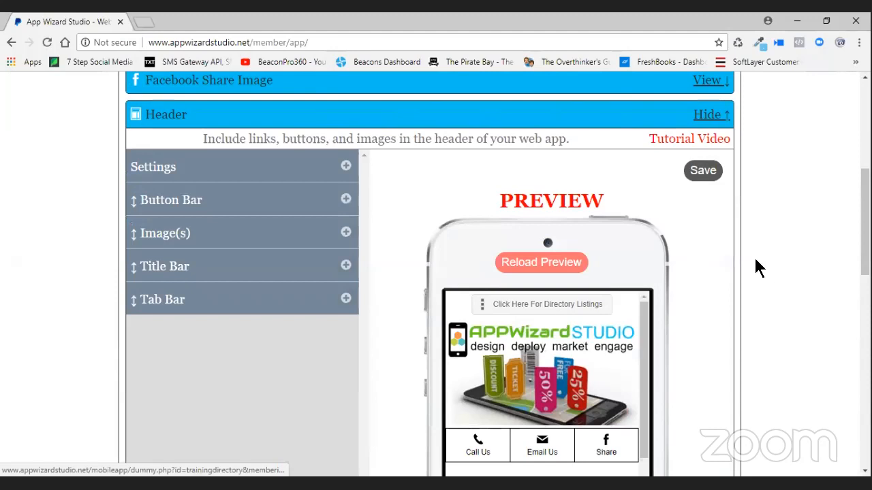
{"action": "left_click", "coordinate": [711, 173]}
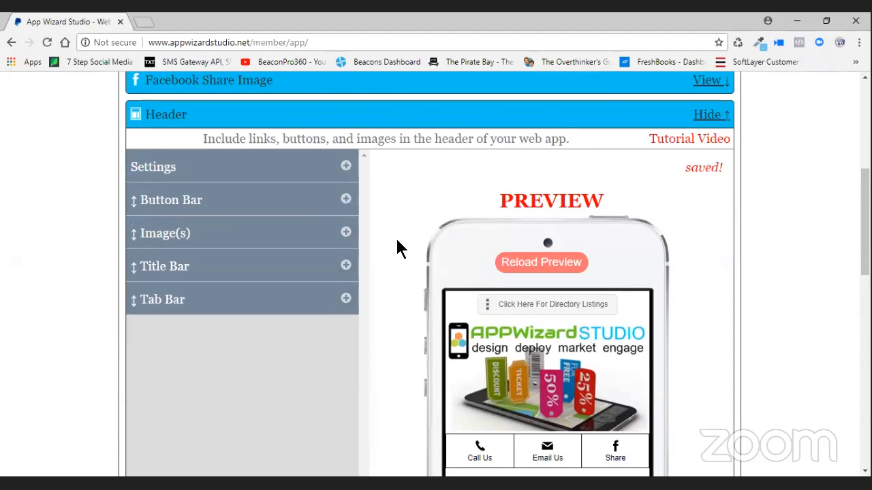
{"action": "scroll", "coordinate": [368, 249], "scroll_direction": "up", "scroll_amount": 5}
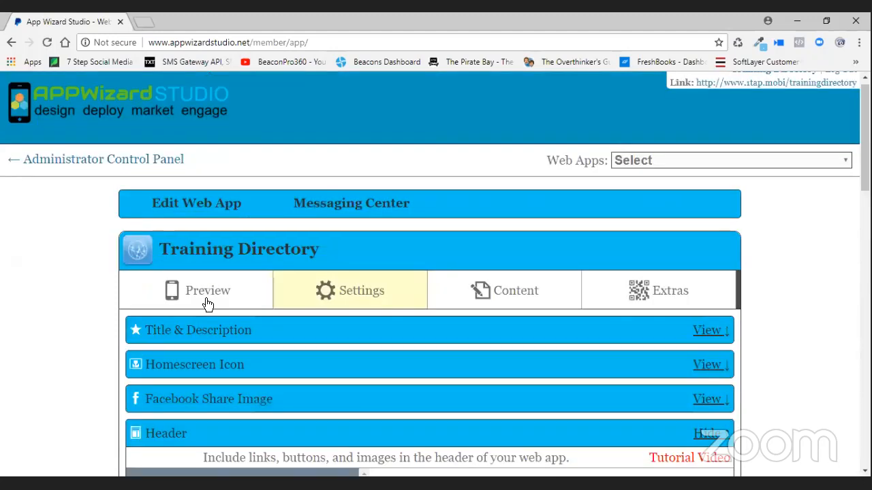
{"action": "left_click", "coordinate": [205, 299]}
- Reload the app preview to pick up the new header button
{"action": "scroll", "coordinate": [582, 280], "scroll_direction": "down", "scroll_amount": 3}
{"action": "left_click", "coordinate": [465, 179]}
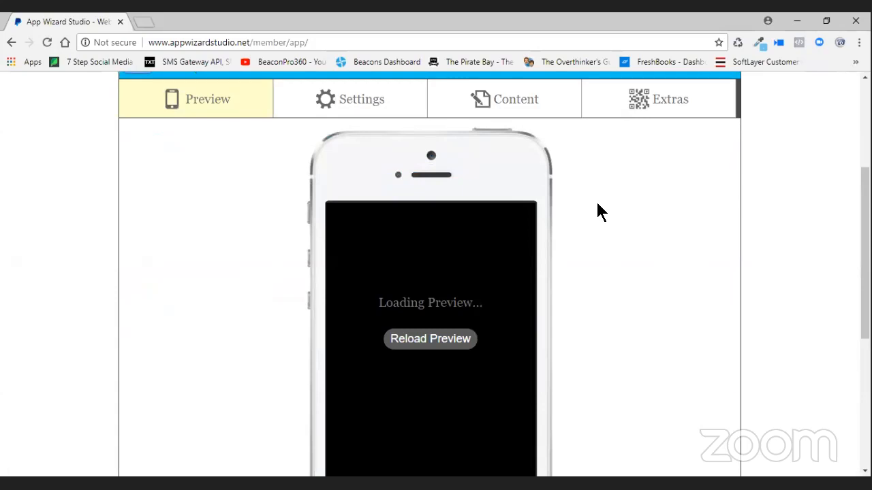
{"action": "scroll", "coordinate": [596, 213], "scroll_direction": "down", "scroll_amount": 2}
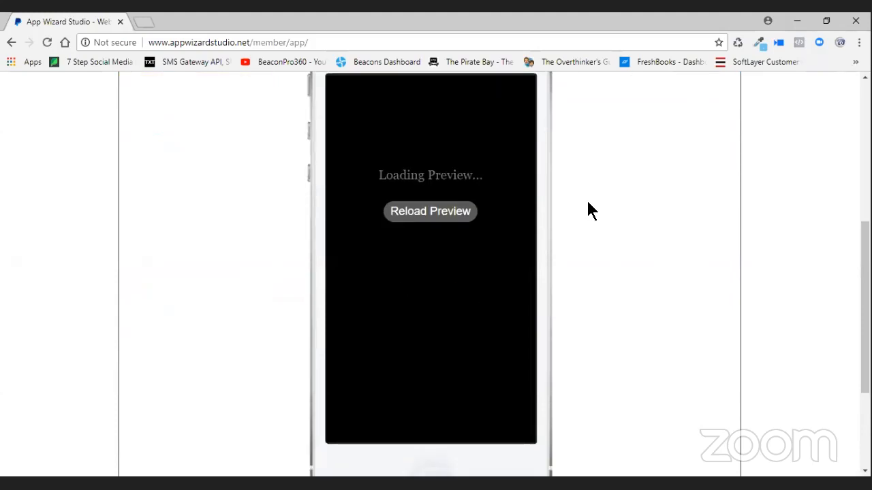
{"action": "scroll", "coordinate": [588, 203], "scroll_direction": "up", "scroll_amount": 1}
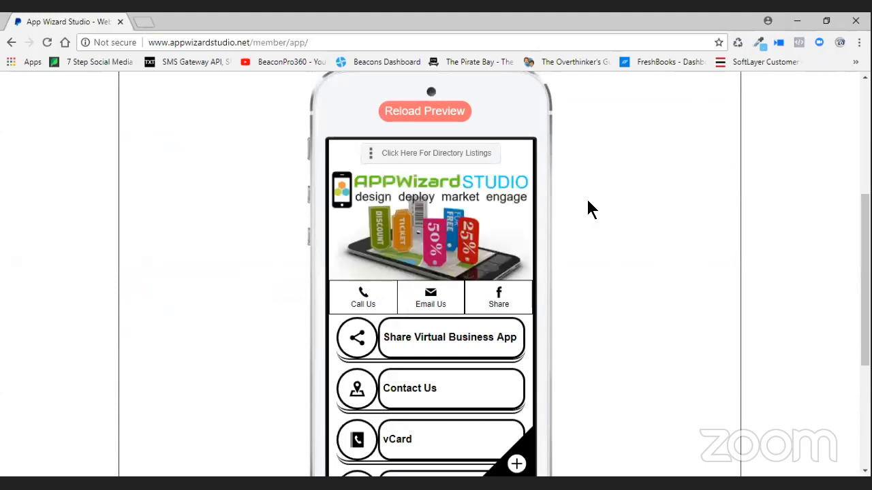
- Choose Kerry Place from the preview's directory menu and switch its listing from Map to Address
{"action": "left_click", "coordinate": [412, 161]}
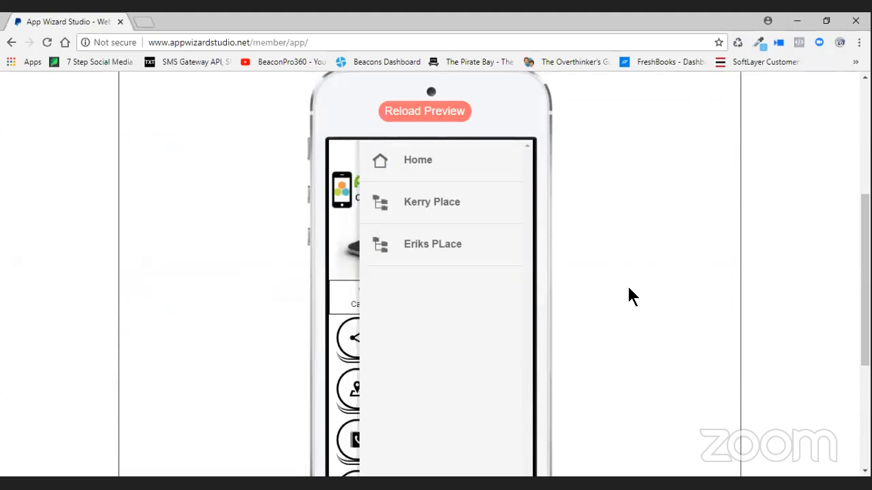
{"action": "left_click", "coordinate": [477, 202]}
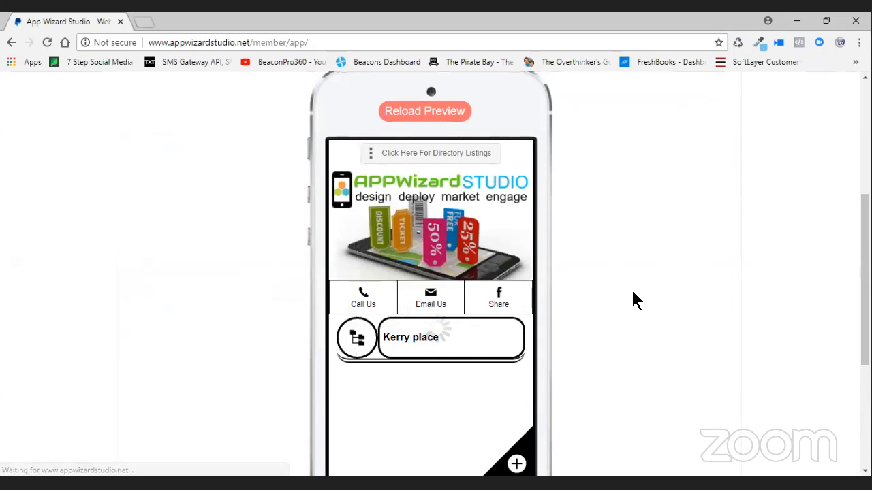
{"action": "scroll", "coordinate": [581, 279], "scroll_direction": "down", "scroll_amount": 2}
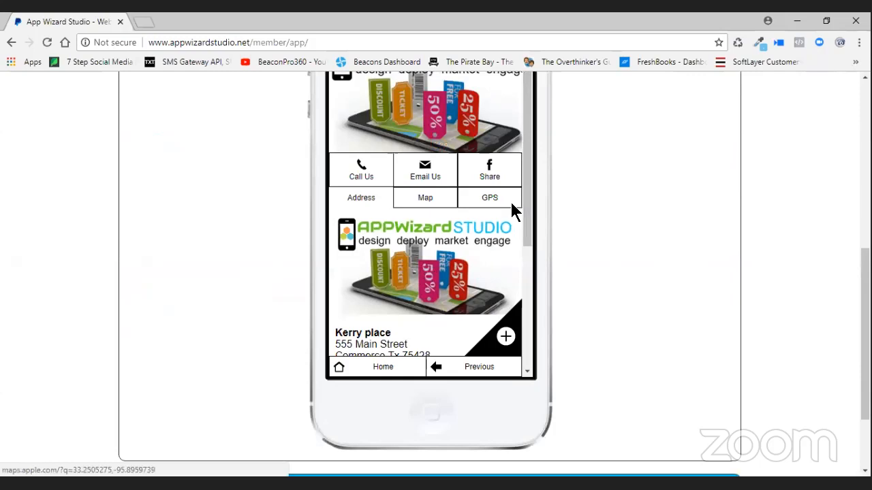
{"action": "left_click_drag", "start_coordinate": [524, 237], "coordinate": [520, 329]}
{"action": "scroll", "coordinate": [536, 197], "scroll_direction": "up", "scroll_amount": 3}
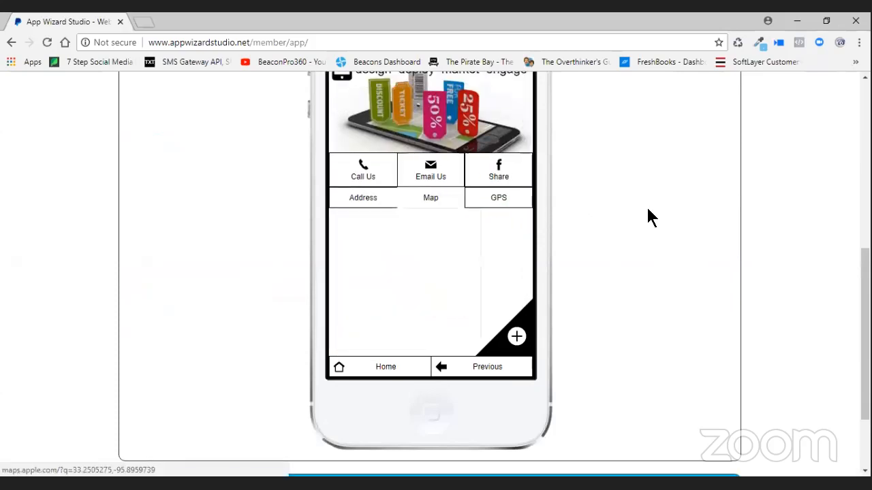
{"action": "left_click", "coordinate": [365, 198]}
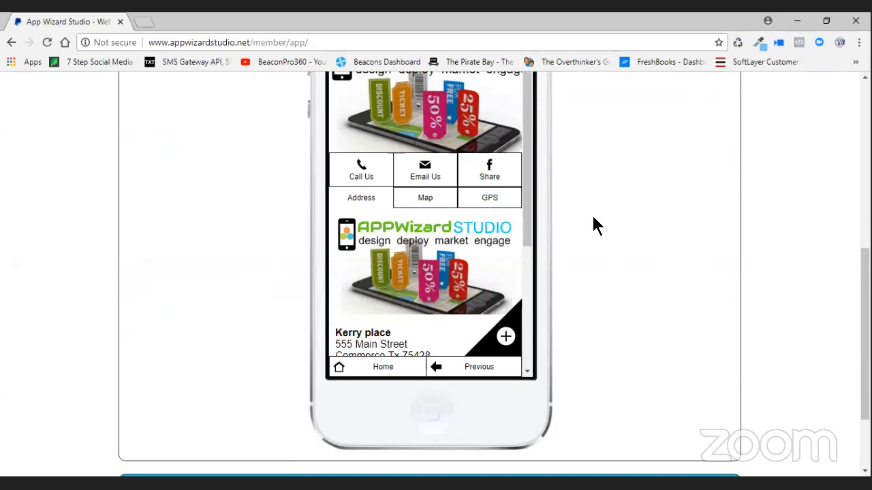
{"action": "scroll", "coordinate": [619, 235], "scroll_direction": "up", "scroll_amount": 2}
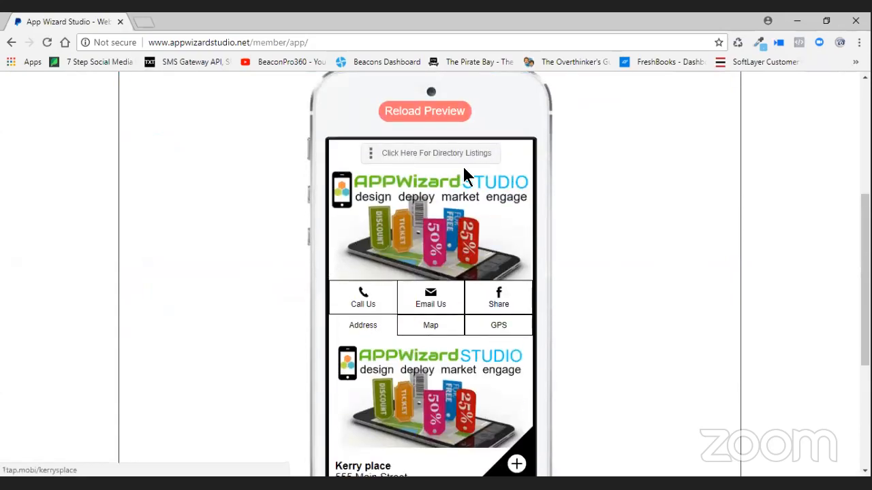
- From the preview's directory menu, open Eriks PLace and its Eriks Place listing page
{"action": "left_click", "coordinate": [517, 162]}
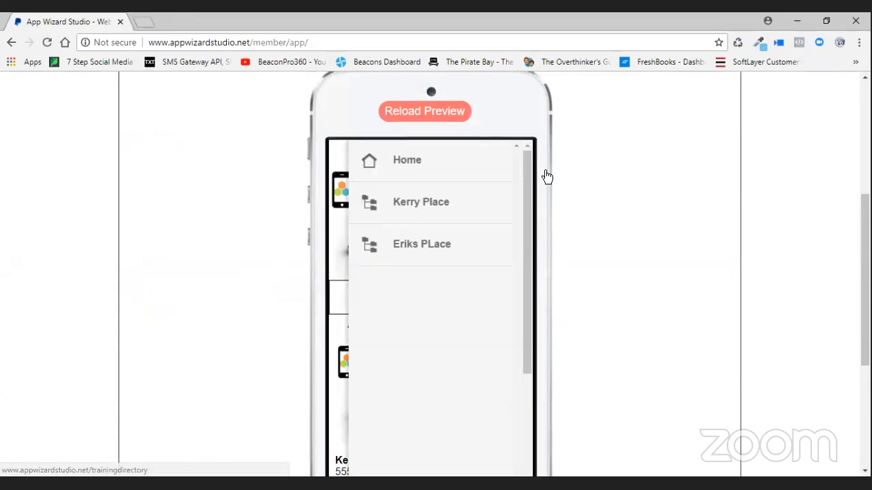
{"action": "left_click", "coordinate": [421, 245]}
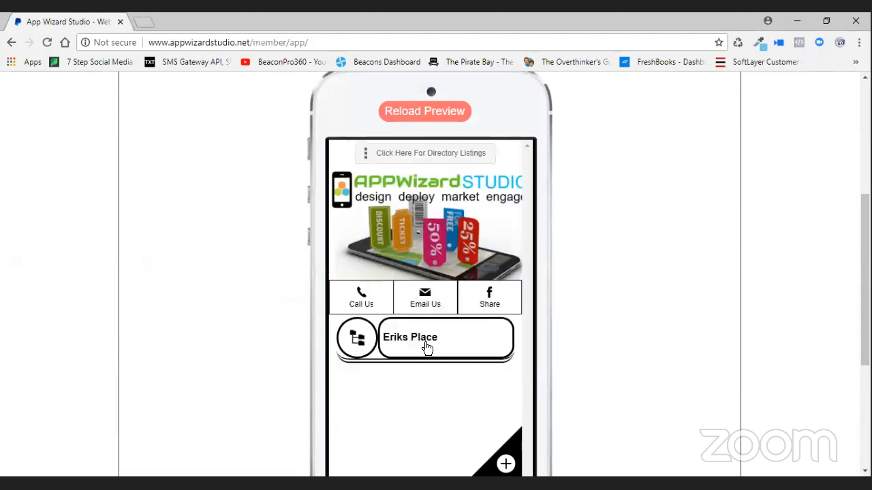
{"action": "left_click", "coordinate": [427, 348]}
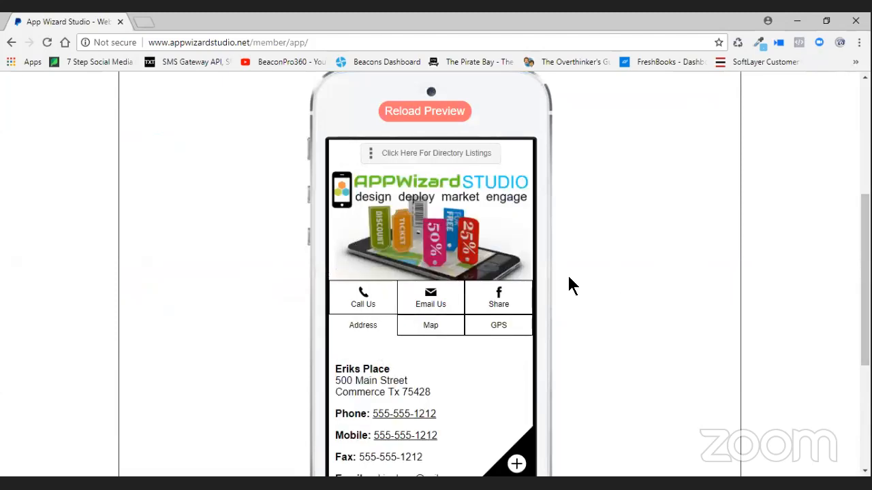
{"action": "scroll", "coordinate": [511, 269], "scroll_direction": "down", "scroll_amount": 2}
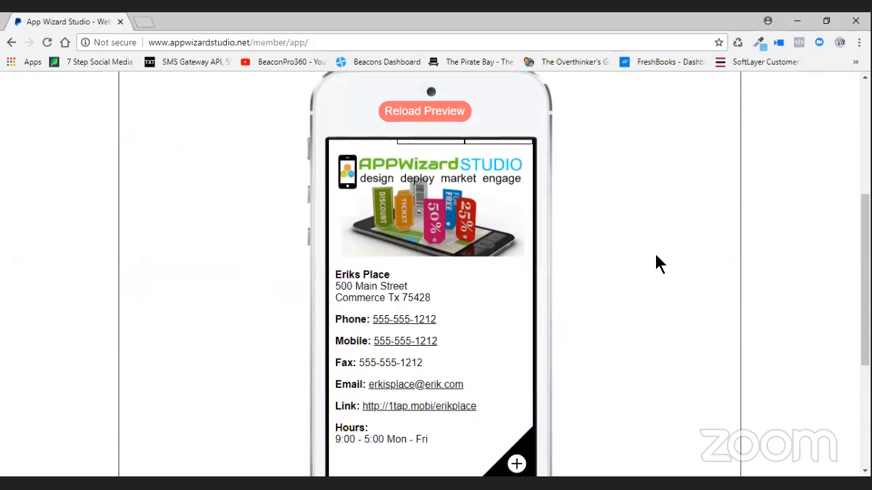
- Reload the phone preview and scroll through the refreshed app
{"action": "left_click", "coordinate": [405, 114]}
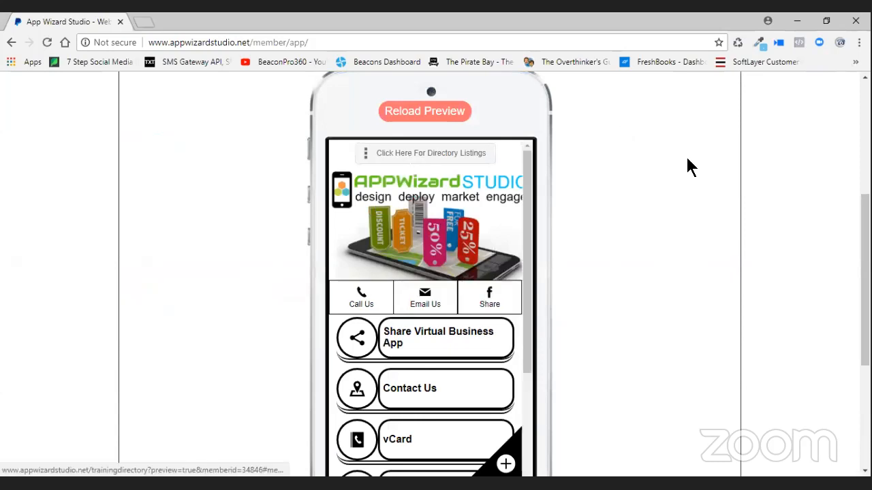
{"action": "scroll", "coordinate": [468, 389], "scroll_direction": "down", "scroll_amount": 2}
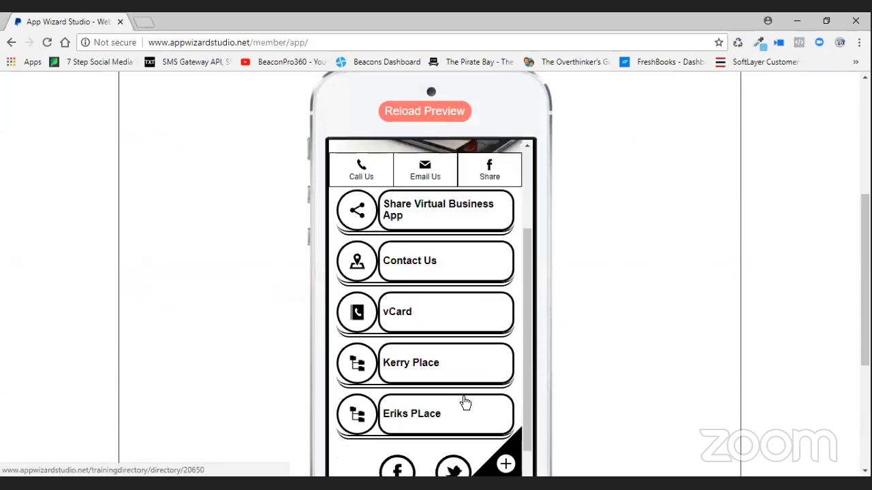
{"action": "scroll", "coordinate": [551, 371], "scroll_direction": "up", "scroll_amount": 3}
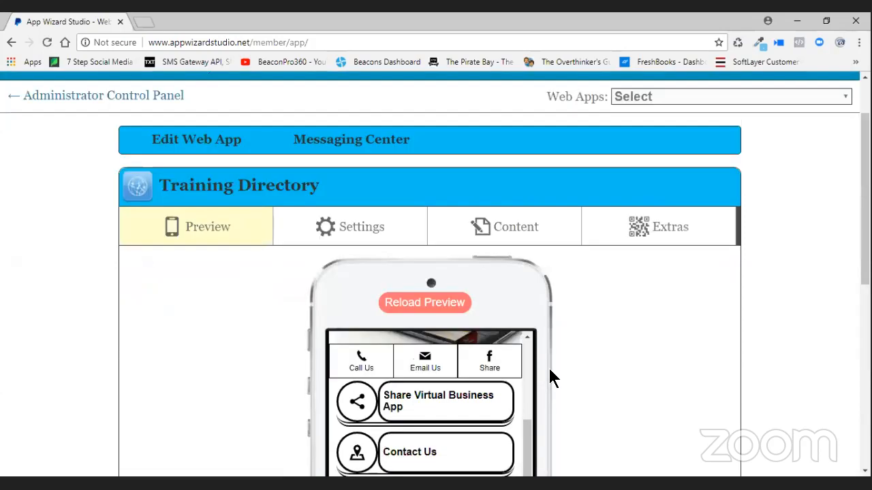
{"action": "scroll", "coordinate": [550, 378], "scroll_direction": "down", "scroll_amount": 3}
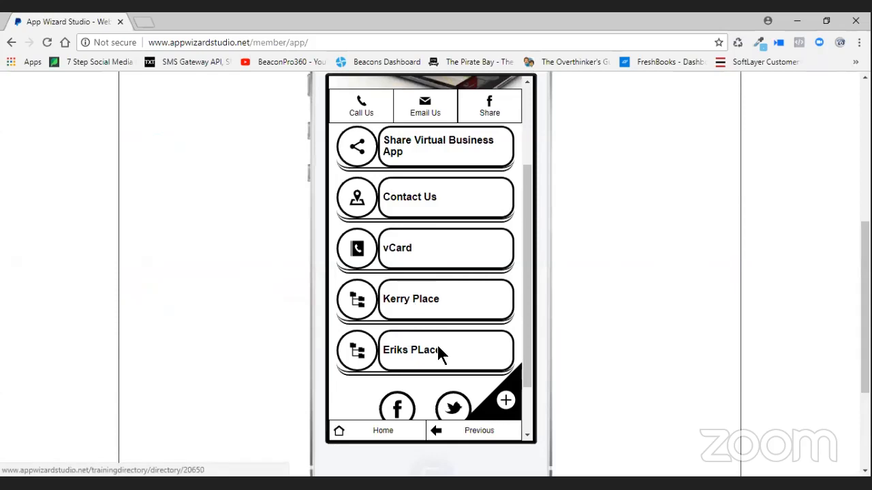
{"action": "scroll", "coordinate": [613, 320], "scroll_direction": "up", "scroll_amount": 3}
- Open Content > Home Page and expand its Links section
{"action": "left_click", "coordinate": [522, 235]}
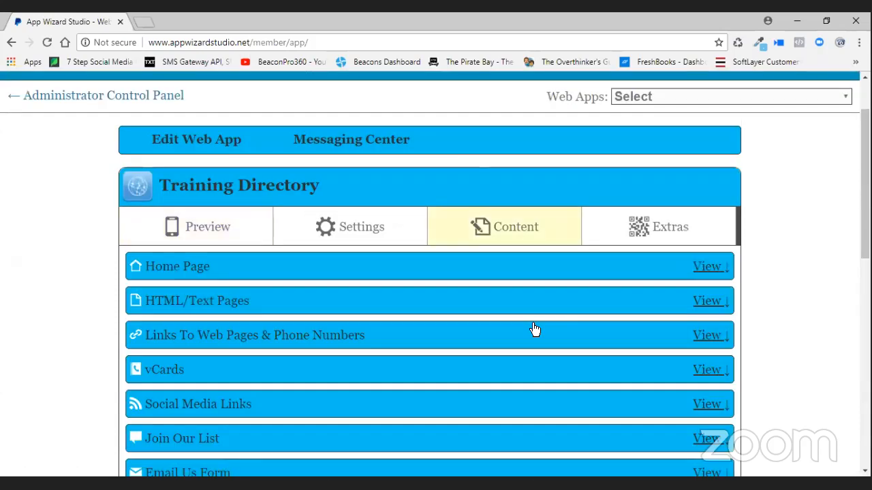
{"action": "left_click", "coordinate": [709, 267]}
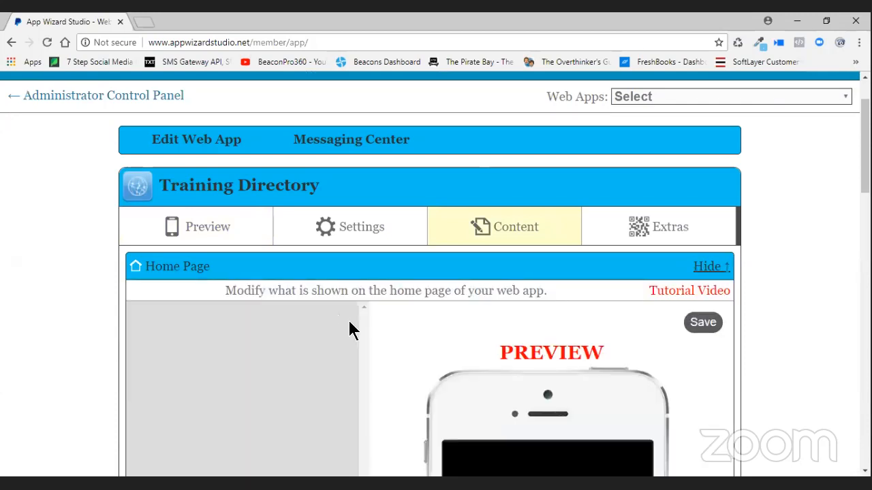
{"action": "scroll", "coordinate": [409, 314], "scroll_direction": "down", "scroll_amount": 2}
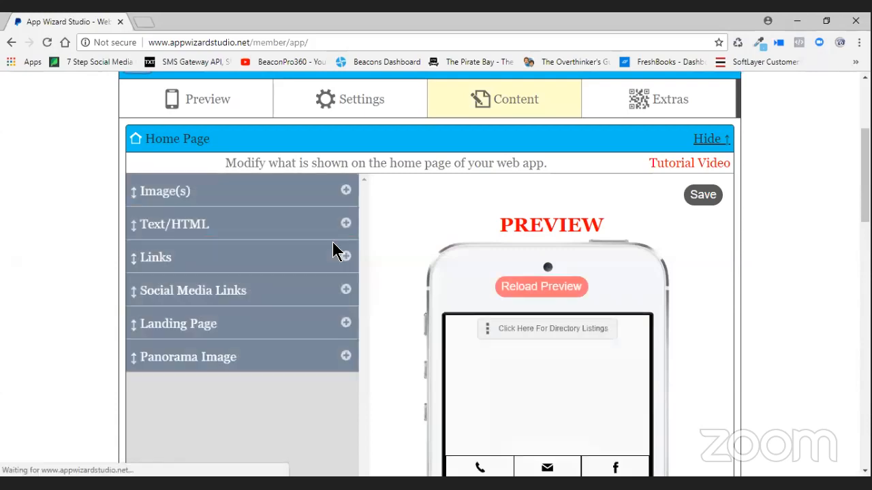
{"action": "left_click", "coordinate": [347, 261]}
{"action": "scroll", "coordinate": [335, 319], "scroll_direction": "down", "scroll_amount": 3}
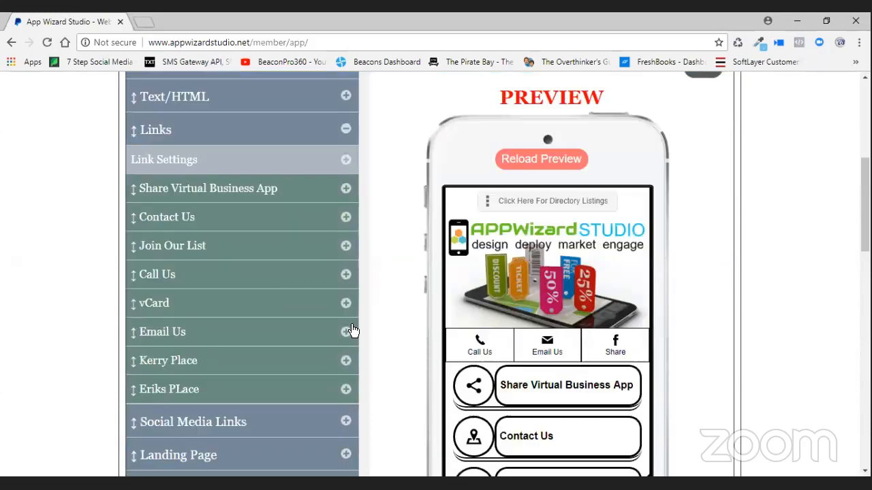
- Set Show to No for Kerry Place and Eriks PLace, then save the home page
{"action": "left_click", "coordinate": [346, 297]}
{"action": "left_click", "coordinate": [243, 325]}
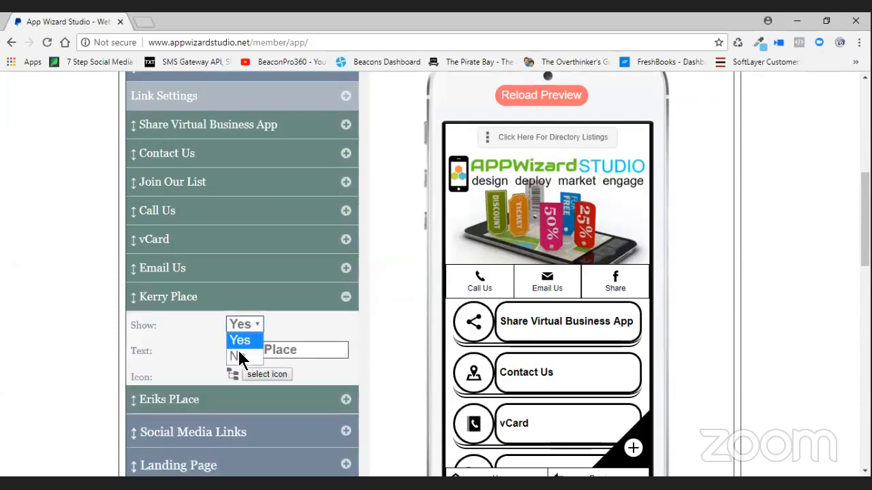
{"action": "left_click", "coordinate": [235, 356]}
{"action": "left_click", "coordinate": [303, 400]}
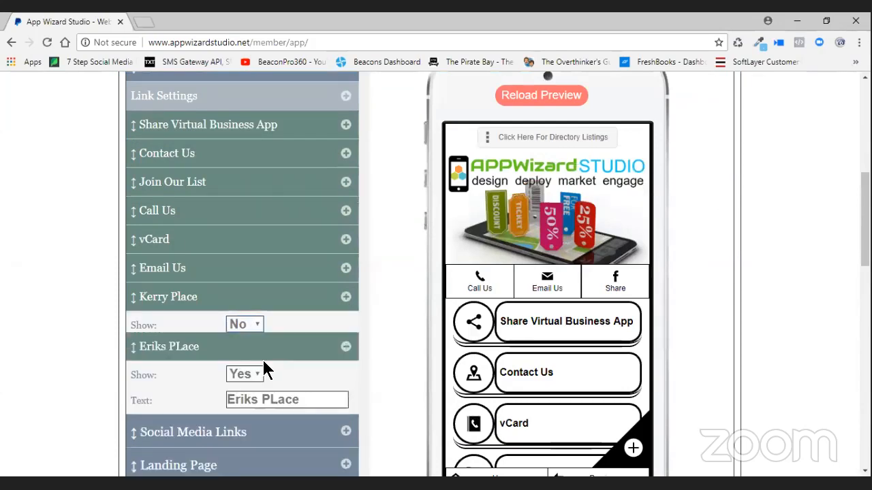
{"action": "left_click", "coordinate": [248, 353]}
{"action": "left_click", "coordinate": [240, 385]}
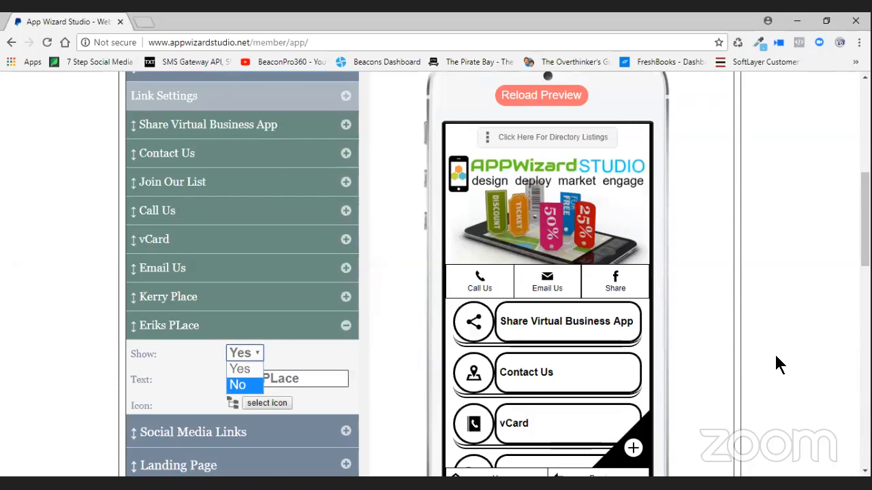
{"action": "scroll", "coordinate": [772, 356], "scroll_direction": "up", "scroll_amount": 4}
{"action": "left_click", "coordinate": [703, 260]}
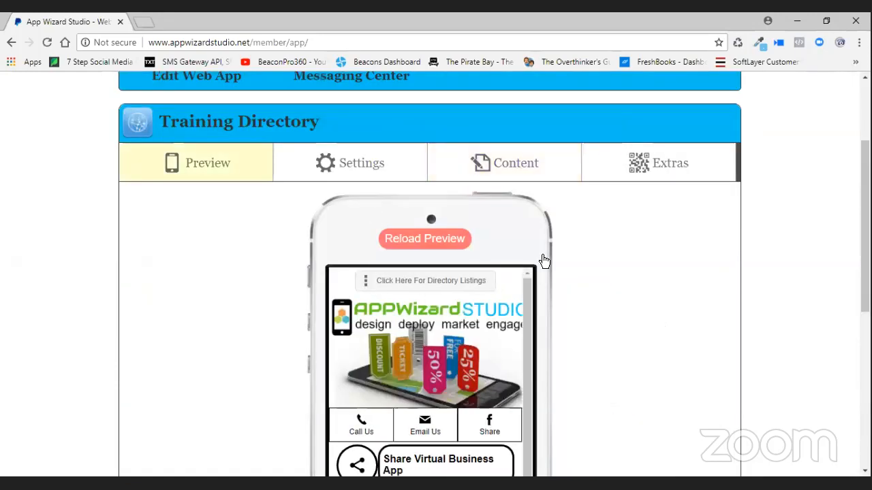
{"action": "scroll", "coordinate": [543, 262], "scroll_direction": "down", "scroll_amount": 3}
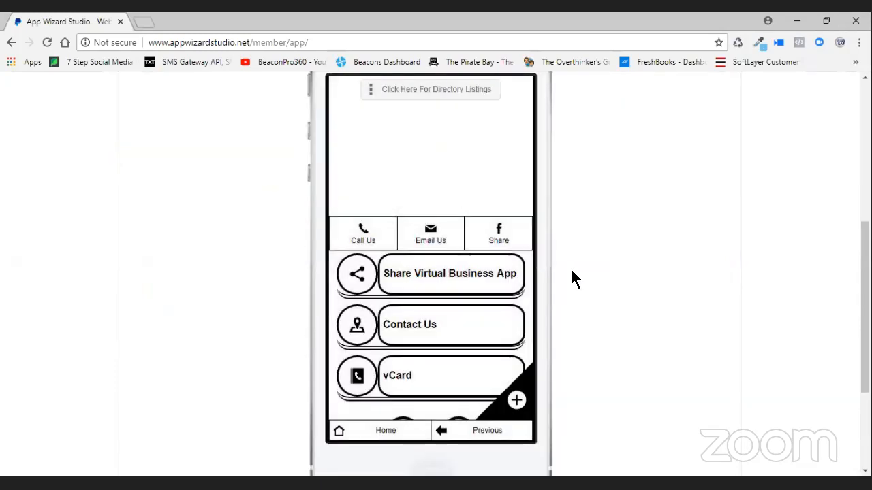
{"action": "left_click_drag", "start_coordinate": [526, 184], "coordinate": [533, 161]}
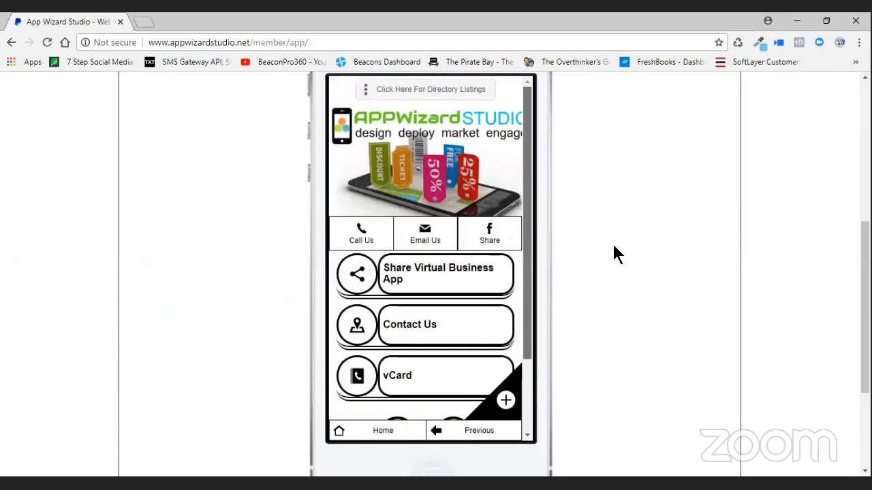
{"action": "scroll", "coordinate": [613, 252], "scroll_direction": "up", "scroll_amount": 2}
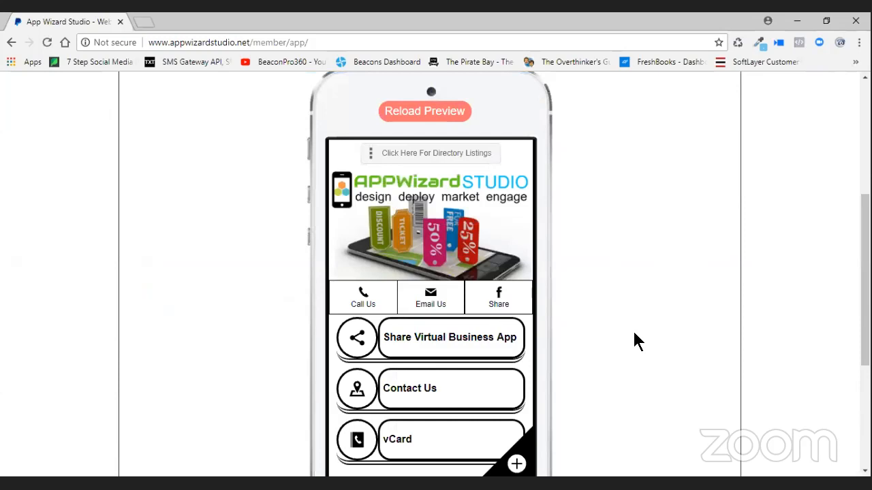
{"action": "scroll", "coordinate": [599, 327], "scroll_direction": "down", "scroll_amount": 1}
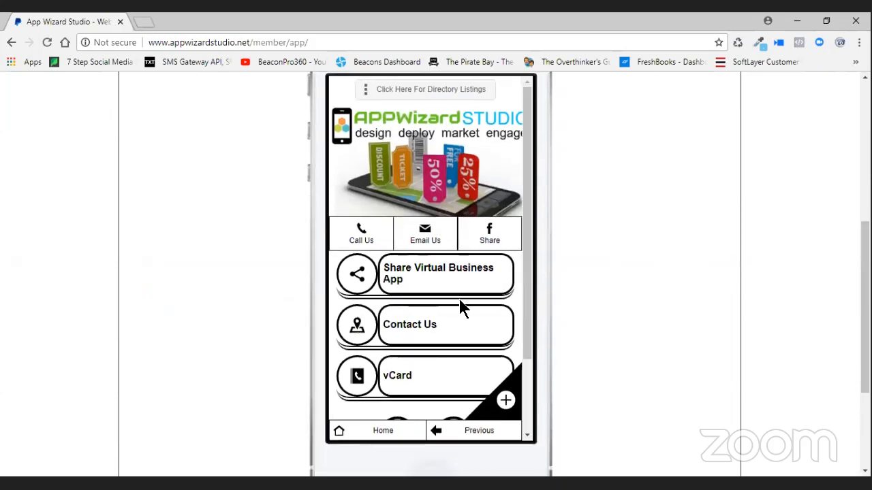
{"action": "scroll", "coordinate": [533, 302], "scroll_direction": "down", "scroll_amount": 2}
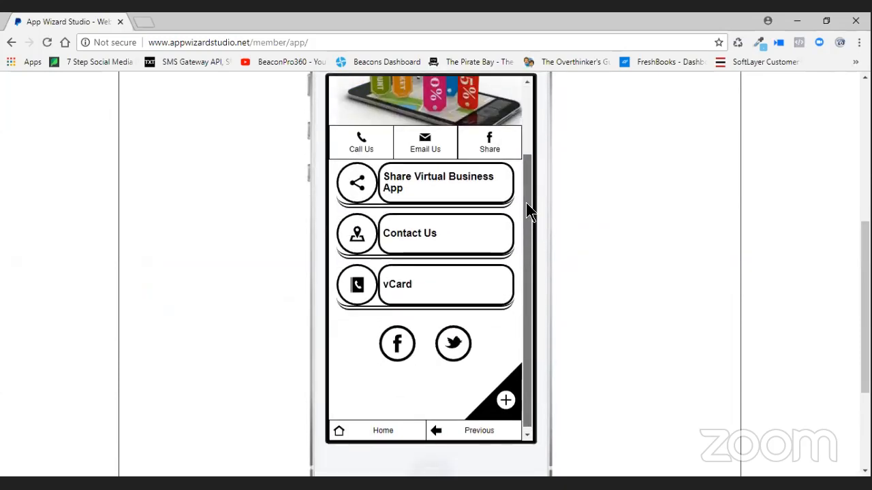
{"action": "scroll", "coordinate": [527, 208], "scroll_direction": "up", "scroll_amount": 2}
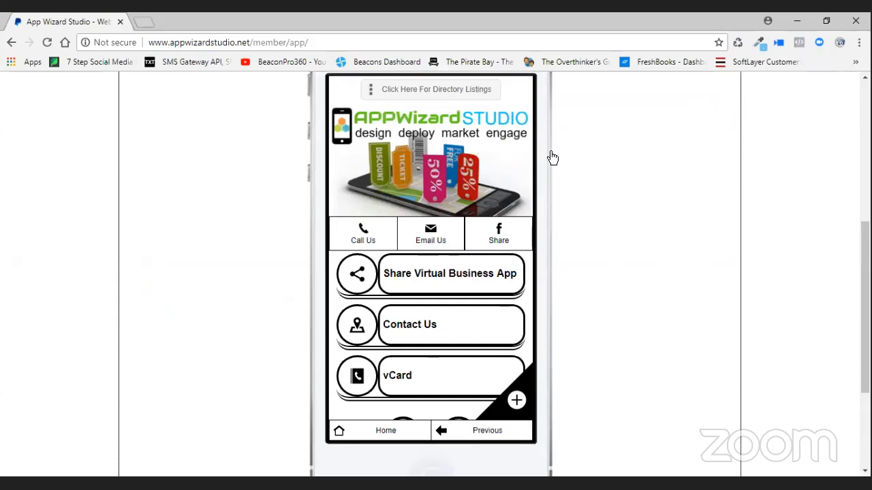
- Open, close and reopen the preview's 'Click Here For Directory Listings' menu, then go to Settings
{"action": "left_click", "coordinate": [480, 92]}
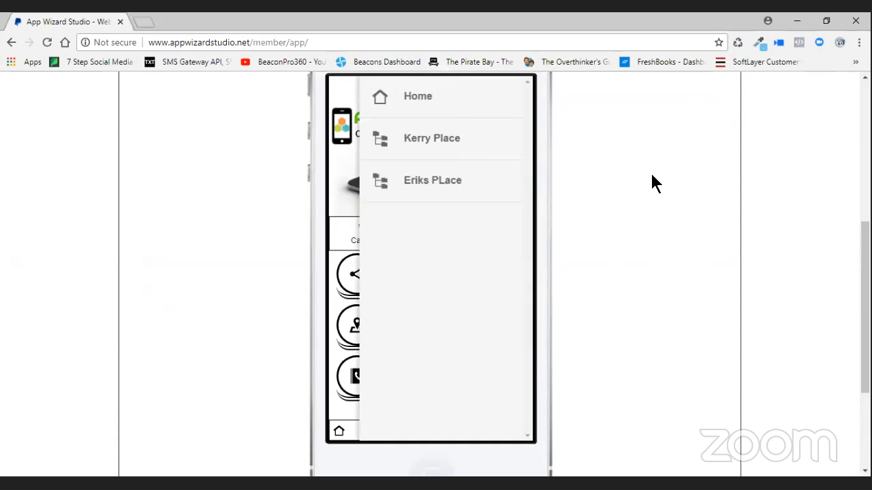
{"action": "left_click_drag", "start_coordinate": [397, 310], "coordinate": [489, 319]}
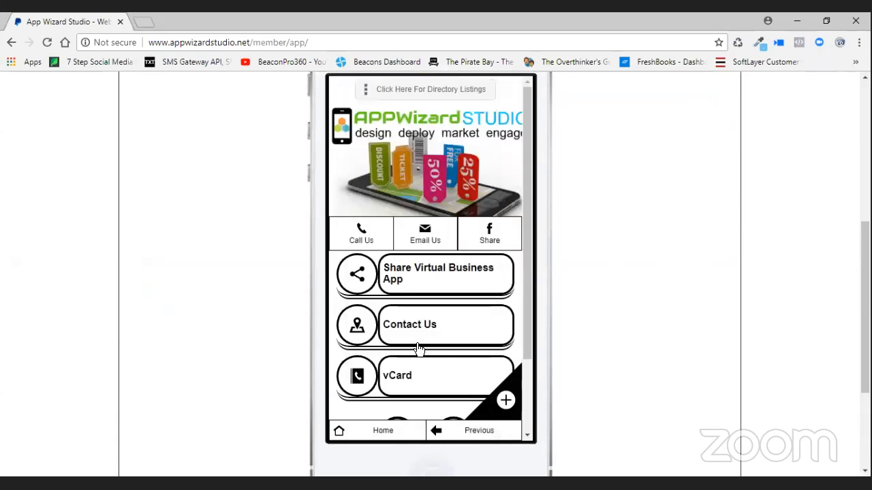
{"action": "scroll", "coordinate": [530, 381], "scroll_direction": "down", "scroll_amount": 3}
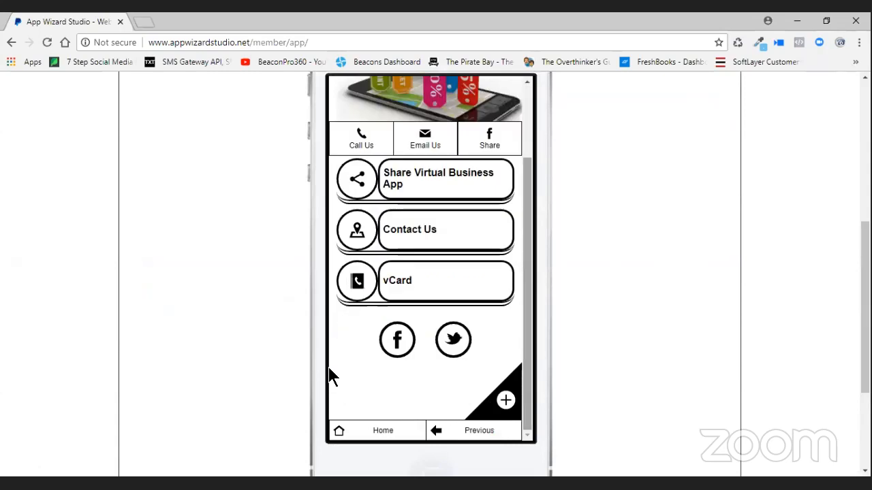
{"action": "left_click_drag", "start_coordinate": [529, 279], "coordinate": [535, 181]}
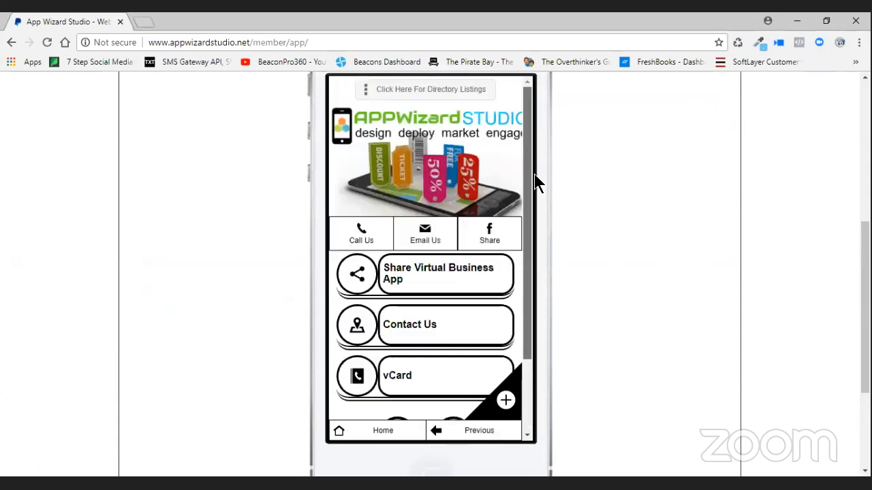
{"action": "left_click", "coordinate": [424, 94]}
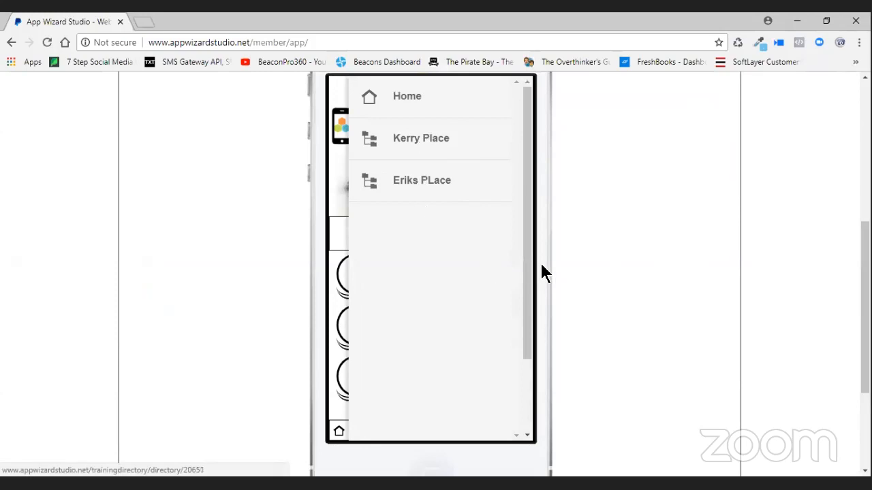
{"action": "scroll", "coordinate": [632, 271], "scroll_direction": "up", "scroll_amount": 2}
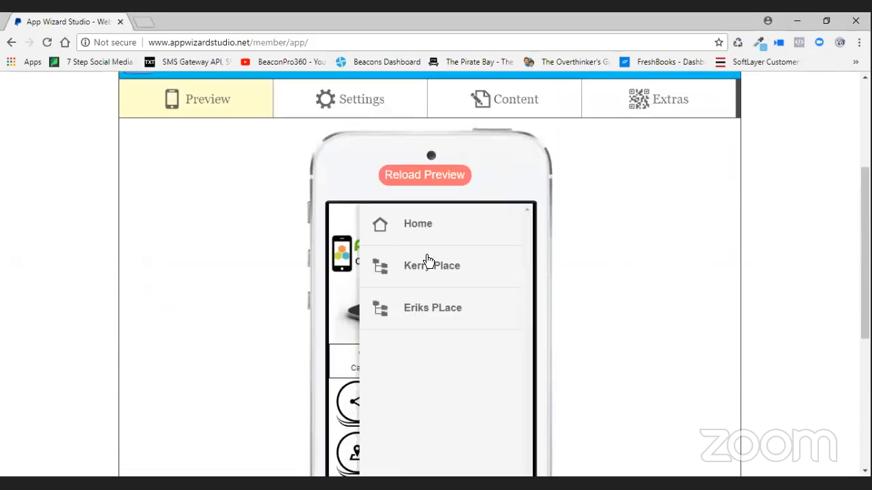
{"action": "left_click", "coordinate": [361, 102]}
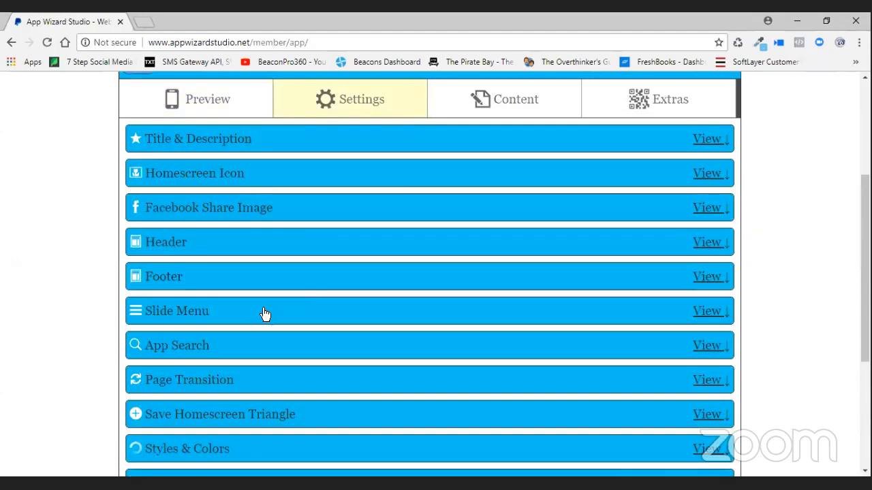
- Expand Slide Menu > Slide Menu Links and the Kerry Place entry
{"action": "left_click", "coordinate": [469, 303]}
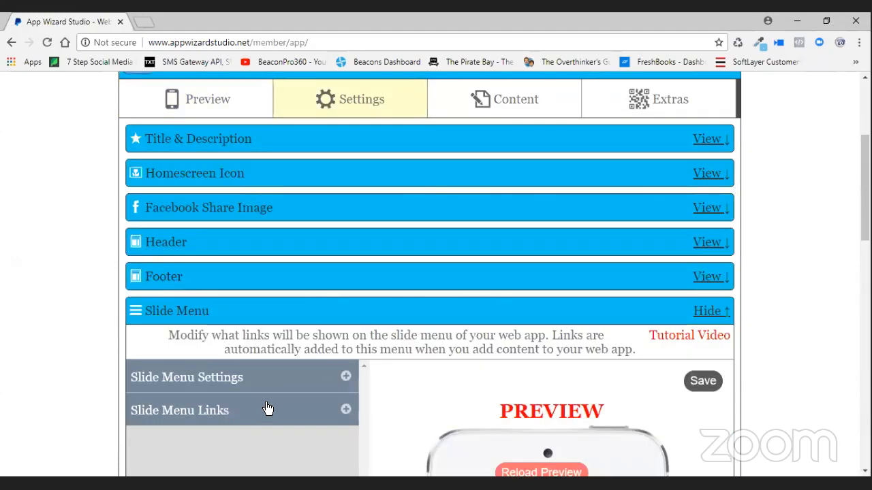
{"action": "left_click", "coordinate": [318, 405]}
{"action": "scroll", "coordinate": [272, 409], "scroll_direction": "down", "scroll_amount": 6}
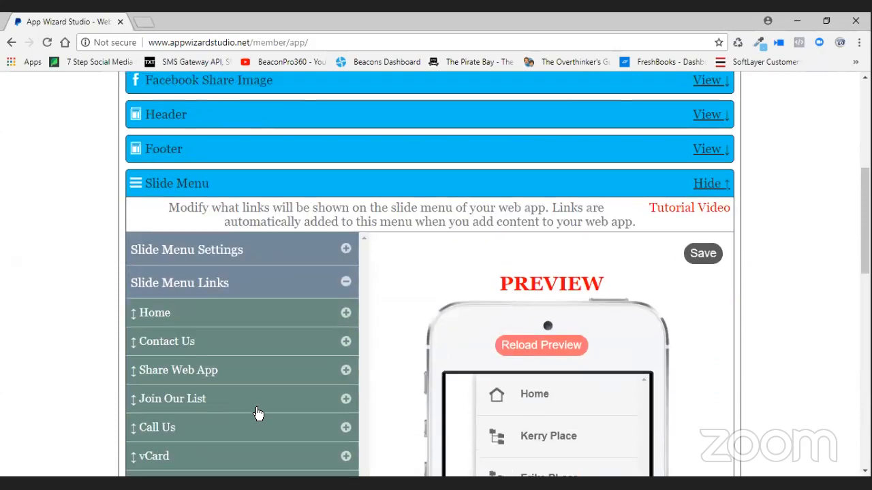
{"action": "left_click", "coordinate": [267, 287]}
{"action": "scroll", "coordinate": [269, 292], "scroll_direction": "down", "scroll_amount": 1}
- Drag Eriks PLace above Kerry Place and save the new link order
{"action": "left_click_drag", "start_coordinate": [181, 188], "coordinate": [170, 347]}
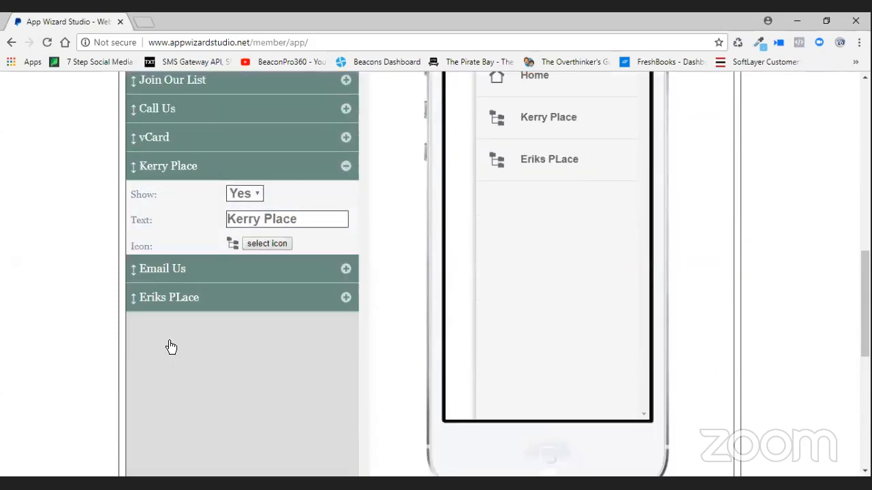
{"action": "left_click_drag", "start_coordinate": [175, 296], "coordinate": [173, 170]}
{"action": "scroll", "coordinate": [700, 288], "scroll_direction": "up", "scroll_amount": 1}
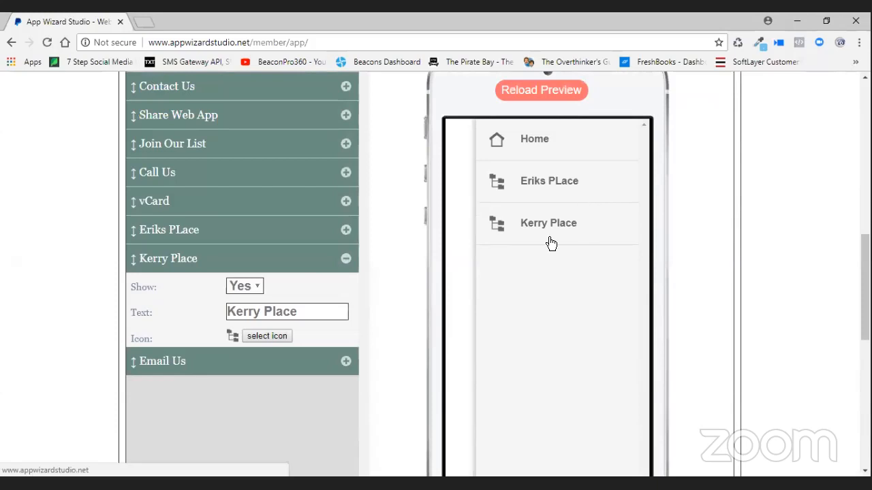
{"action": "scroll", "coordinate": [702, 229], "scroll_direction": "up", "scroll_amount": 3}
{"action": "left_click", "coordinate": [701, 188]}
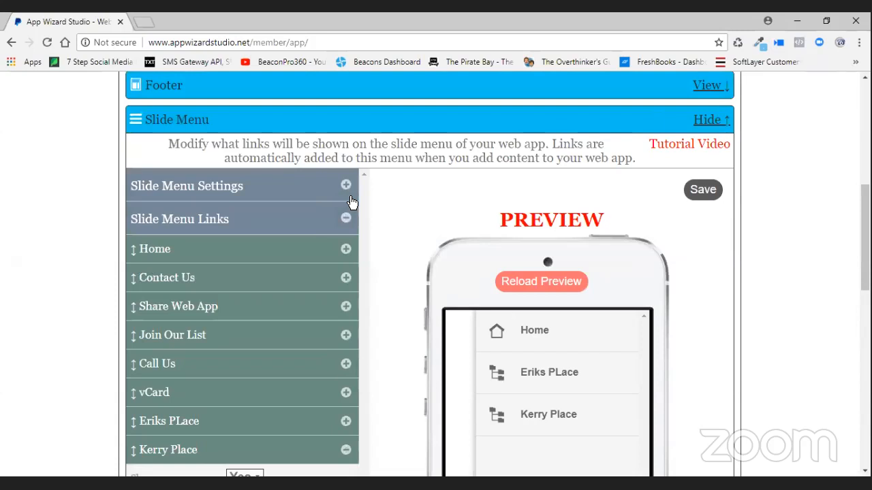
{"action": "scroll", "coordinate": [399, 228], "scroll_direction": "up", "scroll_amount": 4}
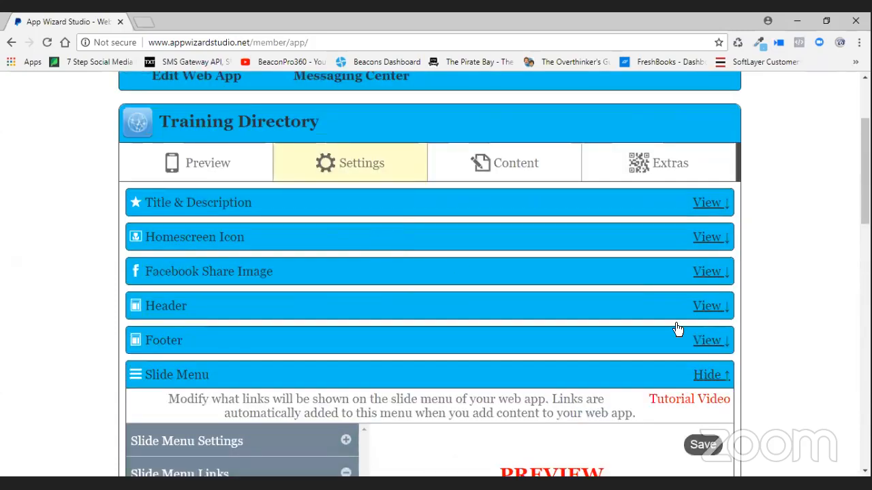
- Hide the Slide Menu settings, then reopen them
{"action": "left_click", "coordinate": [706, 377]}
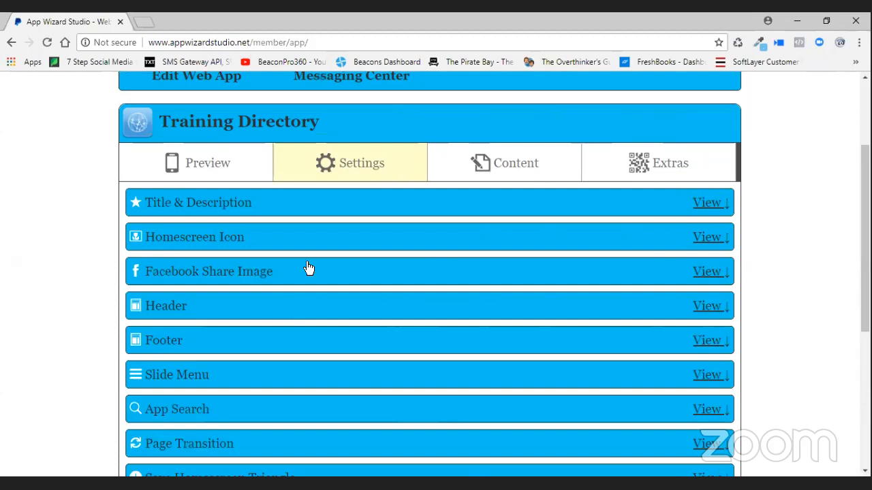
{"action": "scroll", "coordinate": [240, 283], "scroll_direction": "up", "scroll_amount": 1}
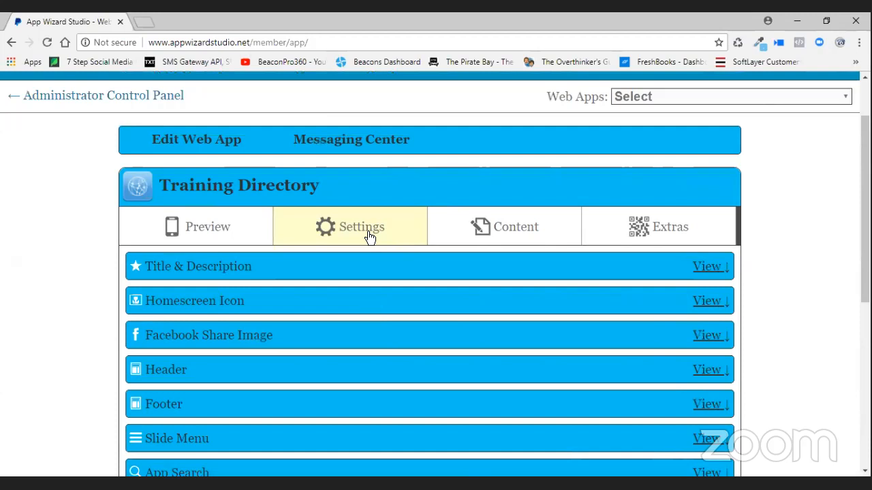
{"action": "scroll", "coordinate": [368, 235], "scroll_direction": "down", "scroll_amount": 1}
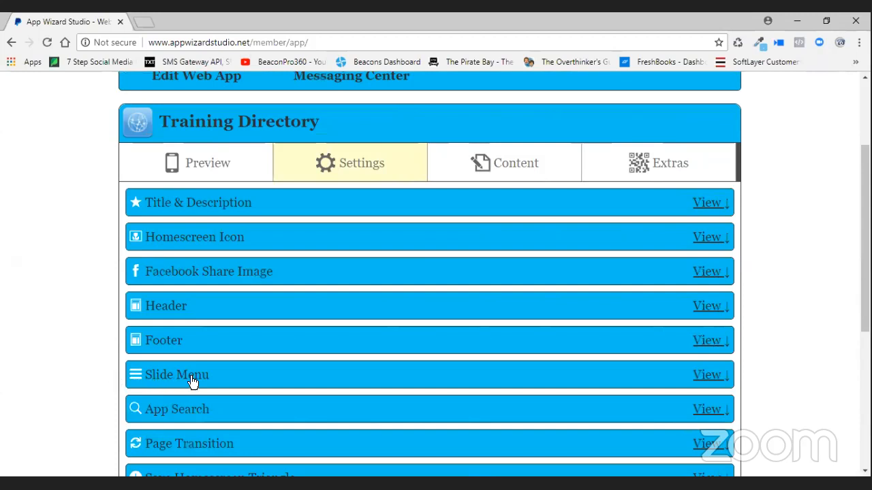
{"action": "left_click", "coordinate": [256, 373]}
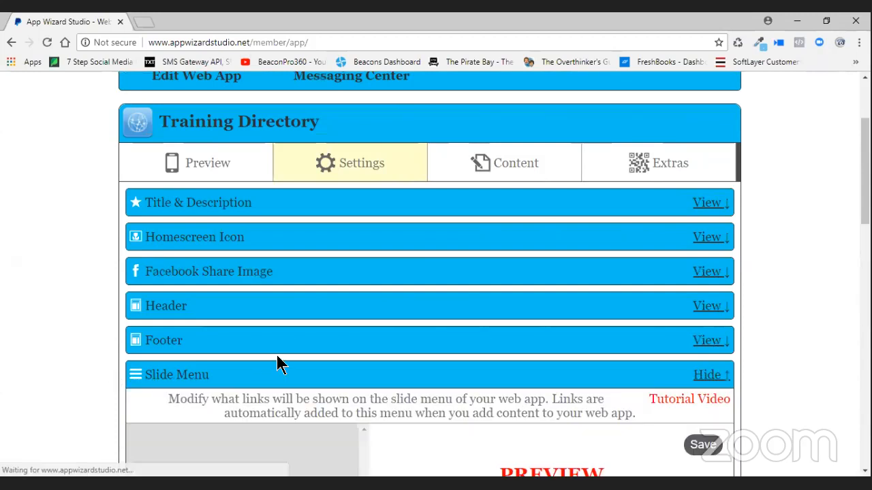
{"action": "scroll", "coordinate": [283, 357], "scroll_direction": "down", "scroll_amount": 4}
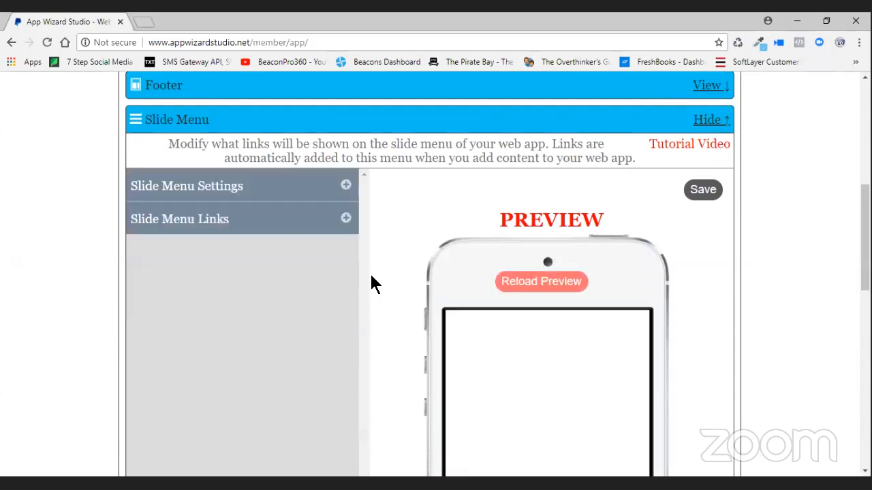
- Expand Slide Menu Links to confirm Home, Eriks PLace, Kerry Place order, then collapse the list
{"action": "left_click", "coordinate": [347, 221]}
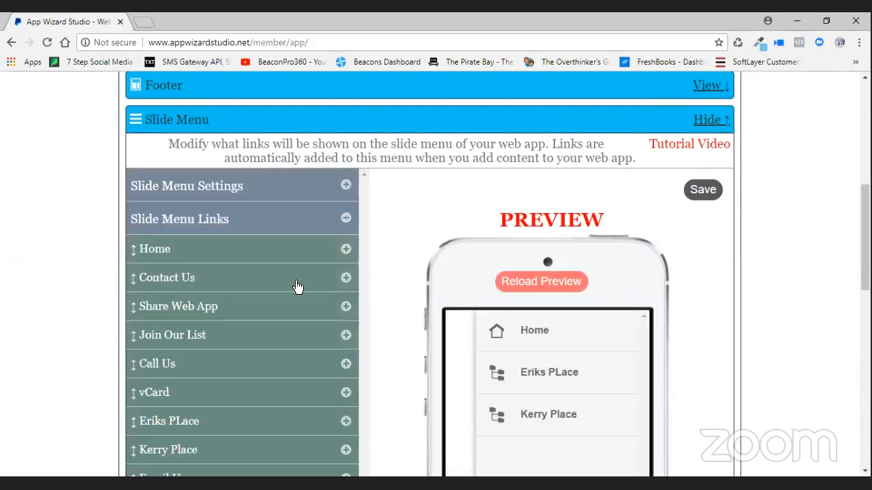
{"action": "scroll", "coordinate": [297, 286], "scroll_direction": "down", "scroll_amount": 2}
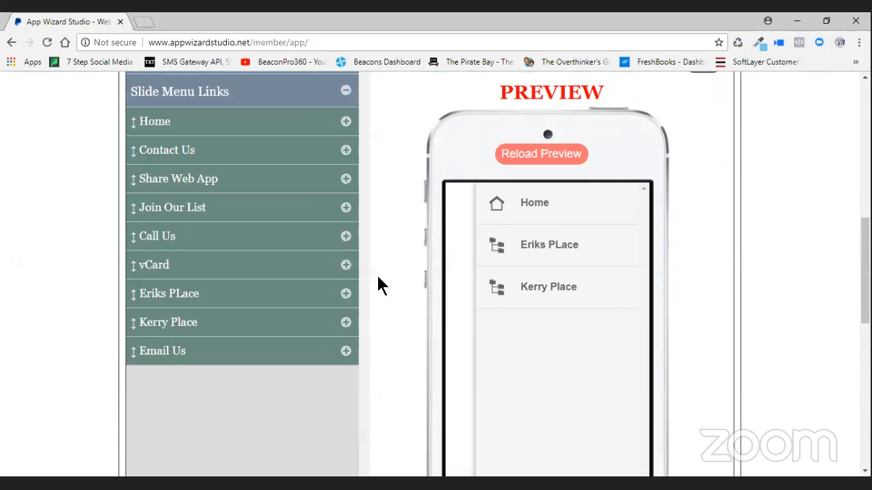
{"action": "scroll", "coordinate": [345, 164], "scroll_direction": "up", "scroll_amount": 1}
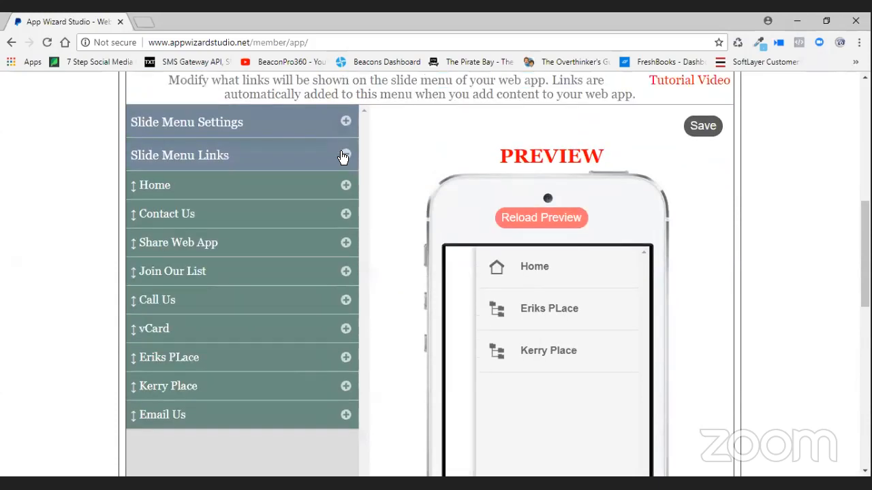
{"action": "left_click", "coordinate": [345, 156]}
{"action": "scroll", "coordinate": [388, 243], "scroll_direction": "up", "scroll_amount": 4}
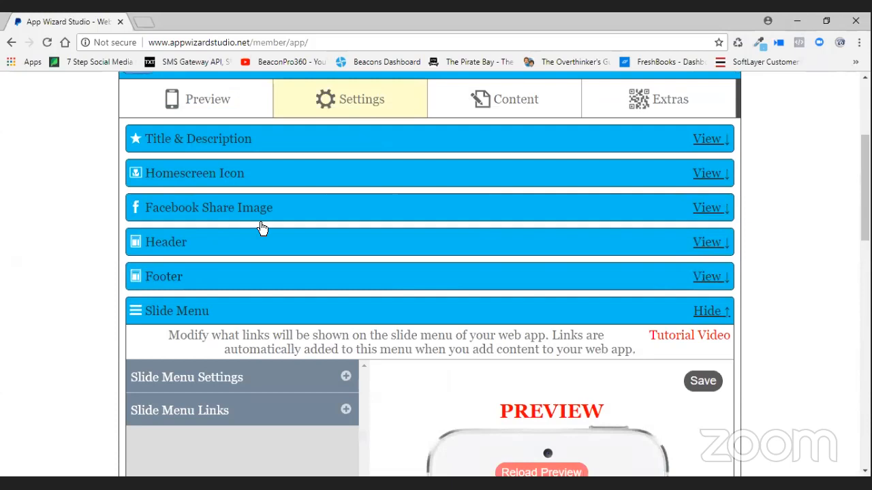
- Confirm the Click Here For Directory Listings button links to Slide Menu, then save the header
{"action": "left_click", "coordinate": [307, 248]}
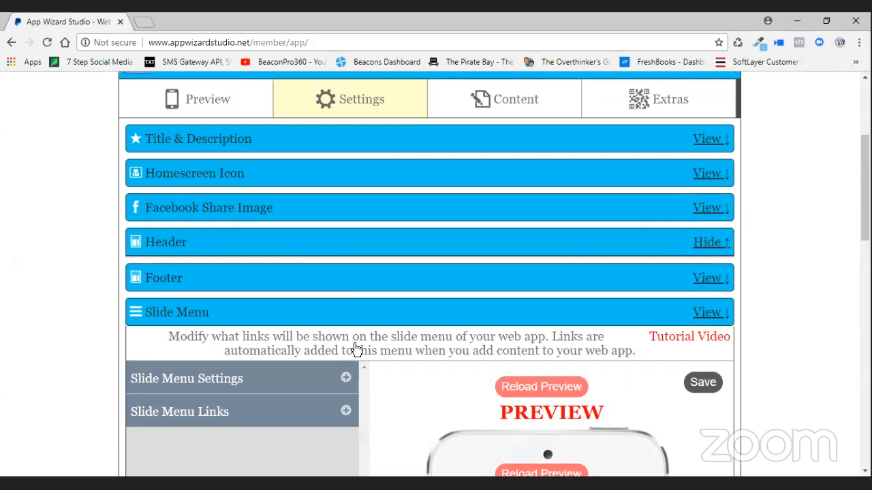
{"action": "left_click", "coordinate": [346, 327]}
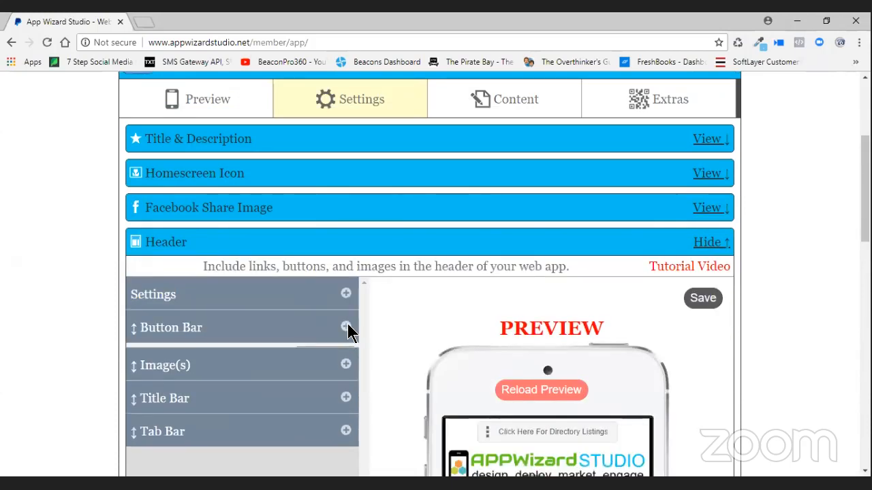
{"action": "scroll", "coordinate": [378, 327], "scroll_direction": "down", "scroll_amount": 2}
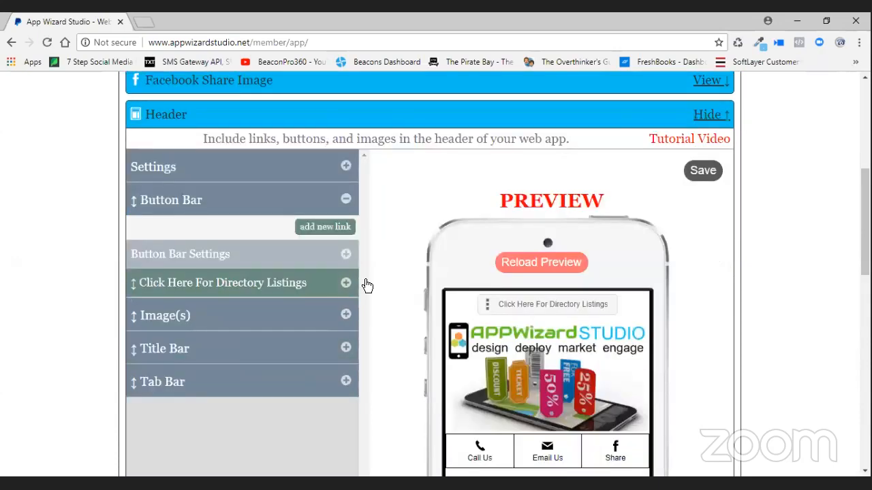
{"action": "left_click", "coordinate": [346, 283]}
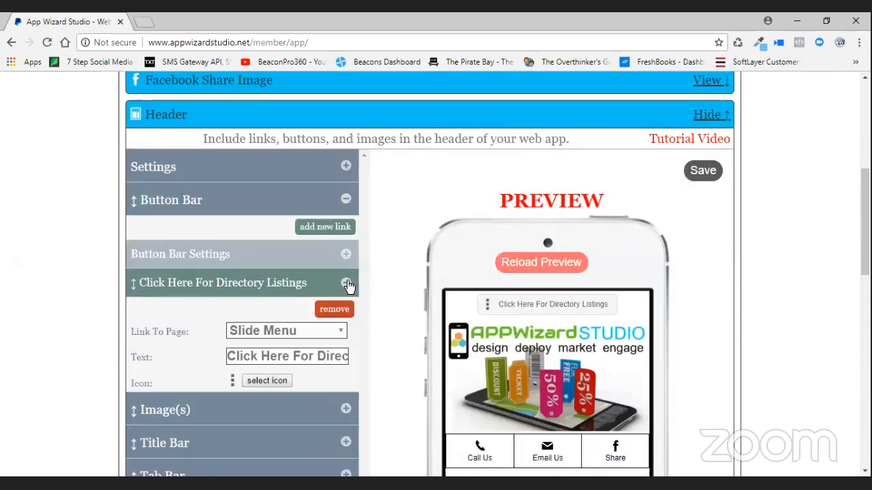
{"action": "left_click", "coordinate": [346, 200]}
{"action": "left_click_drag", "start_coordinate": [190, 198], "coordinate": [262, 209]}
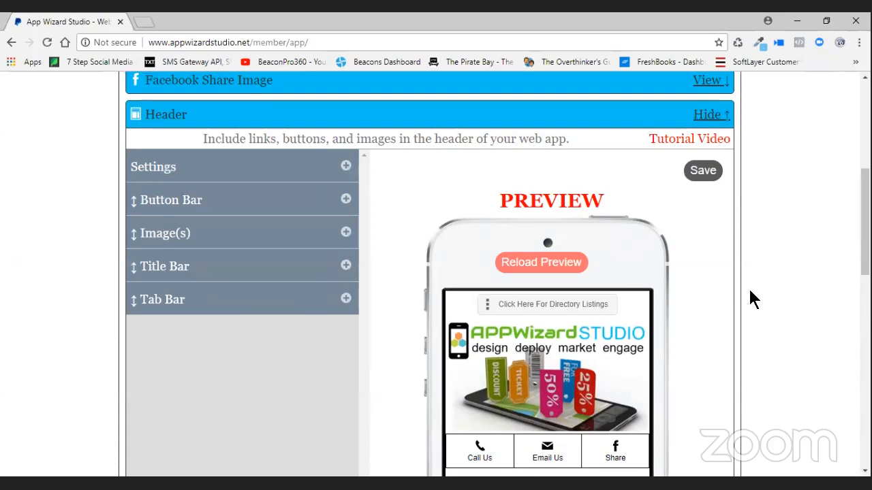
{"action": "left_click", "coordinate": [696, 171]}
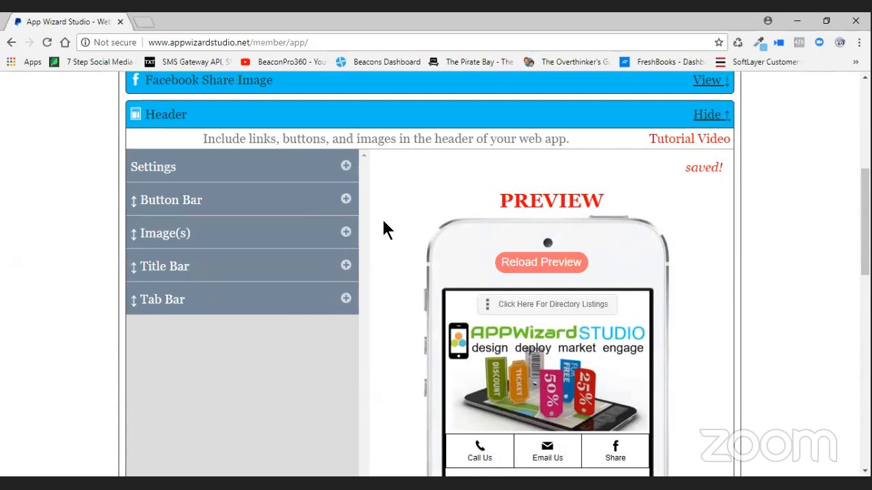
{"action": "scroll", "coordinate": [384, 228], "scroll_direction": "up", "scroll_amount": 3}
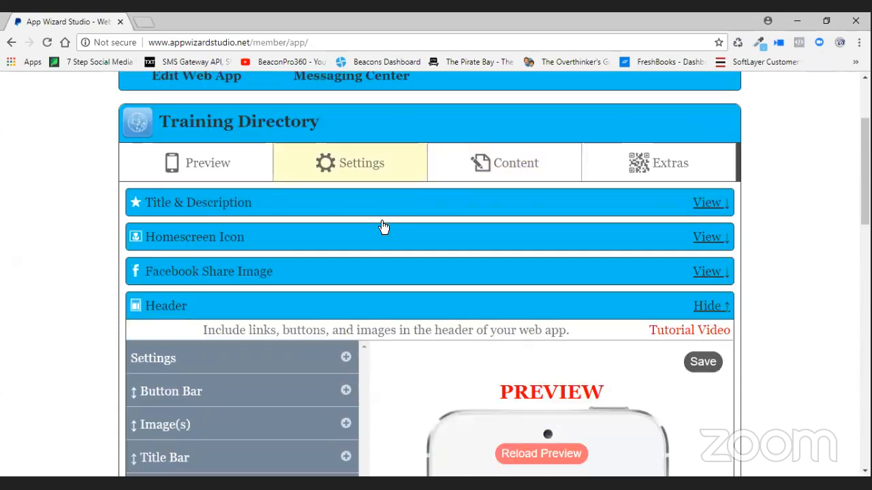
- Switch to the Preview tab and reload the Training Directory phone preview
{"action": "left_click", "coordinate": [205, 180]}
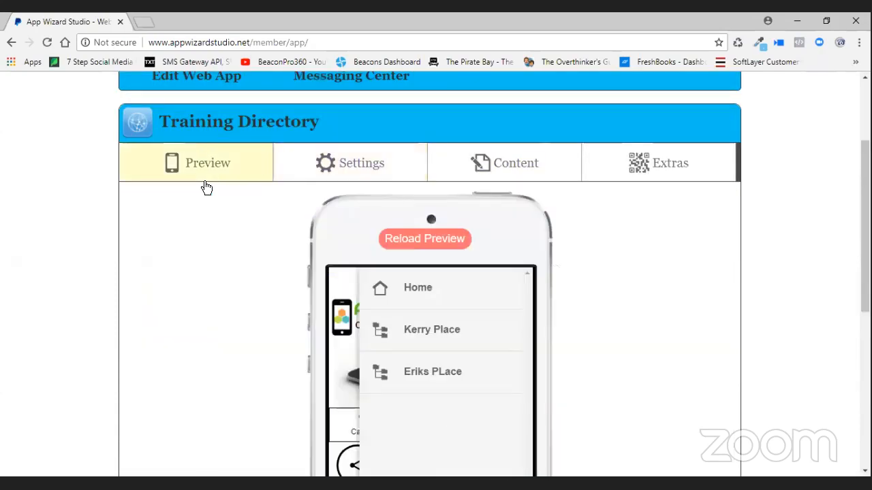
{"action": "left_click", "coordinate": [415, 240]}
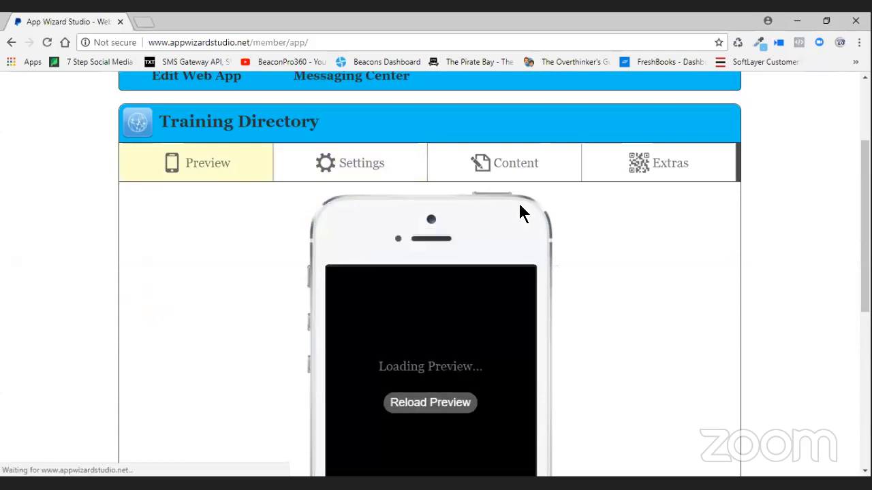
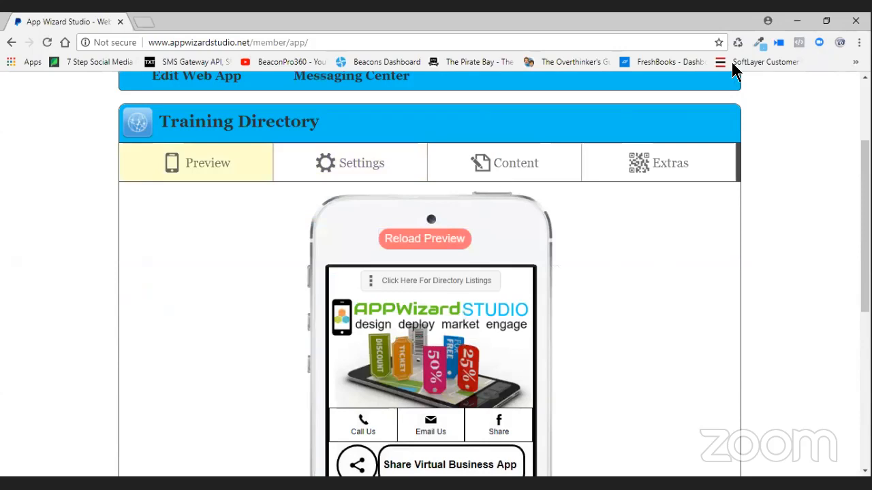
- Scroll down the Training Directory phone preview to show the Contact Us and vCard buttons
{"action": "scroll", "coordinate": [630, 293], "scroll_direction": "down", "scroll_amount": 2}
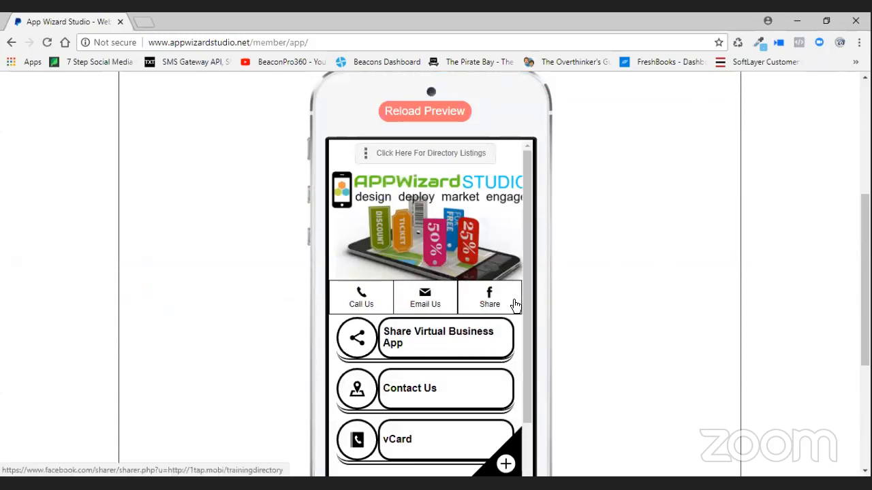
{"action": "left_click", "coordinate": [431, 162]}
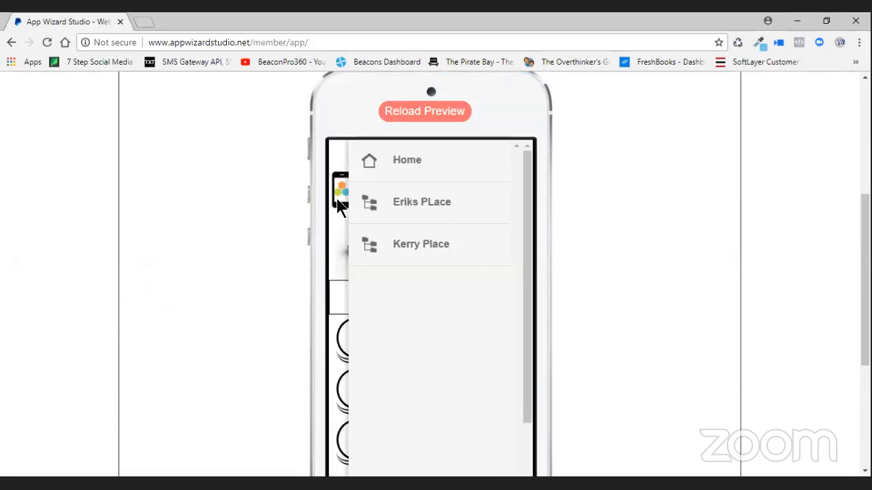
{"action": "left_click", "coordinate": [560, 317]}
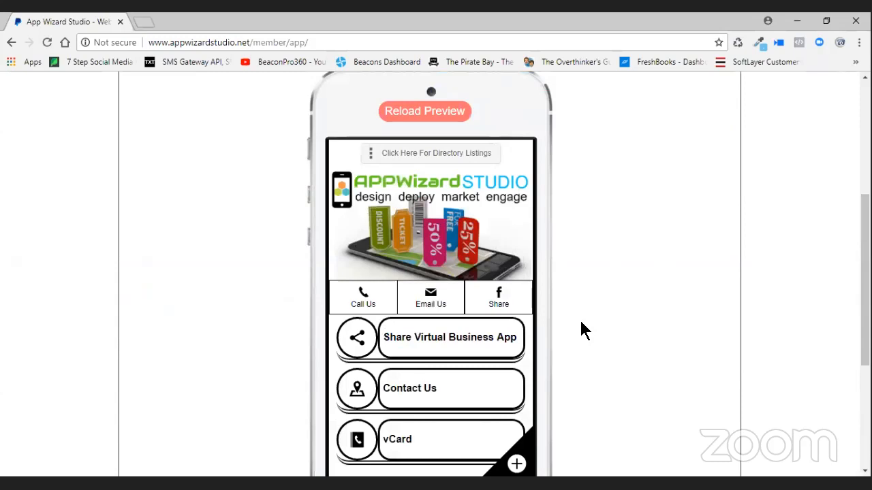
{"action": "left_click", "coordinate": [449, 154]}
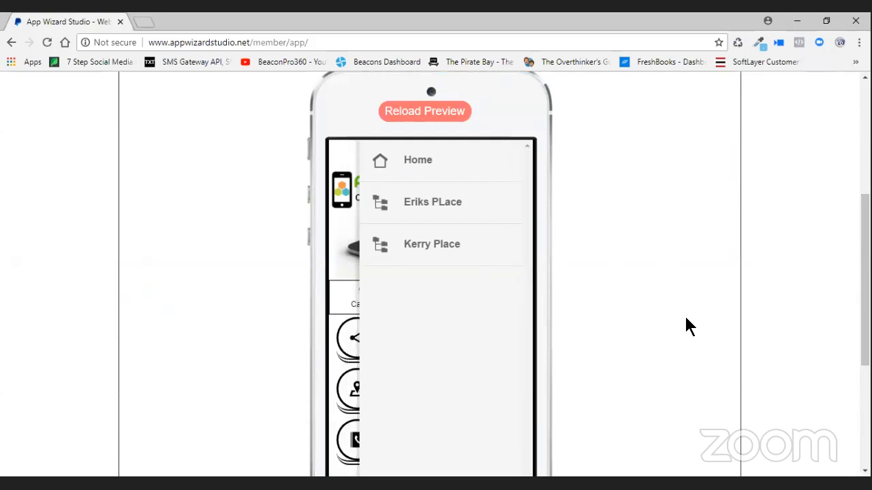
{"action": "left_click_drag", "start_coordinate": [427, 356], "coordinate": [579, 352]}
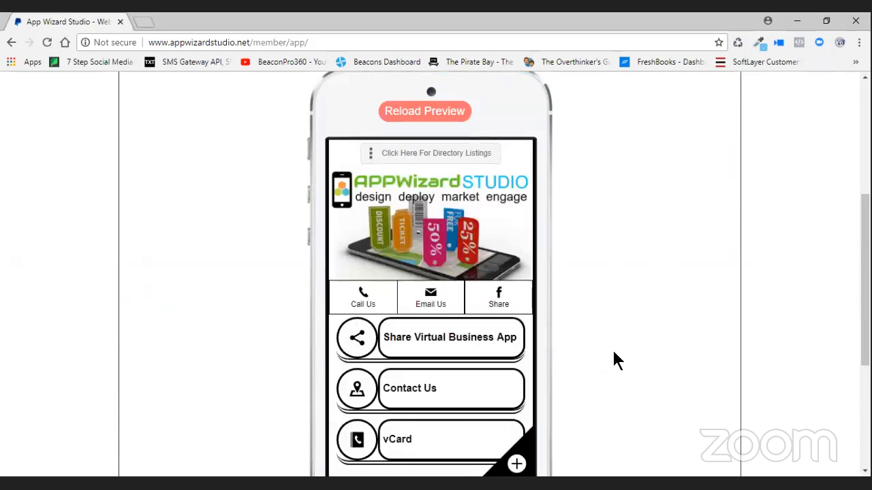